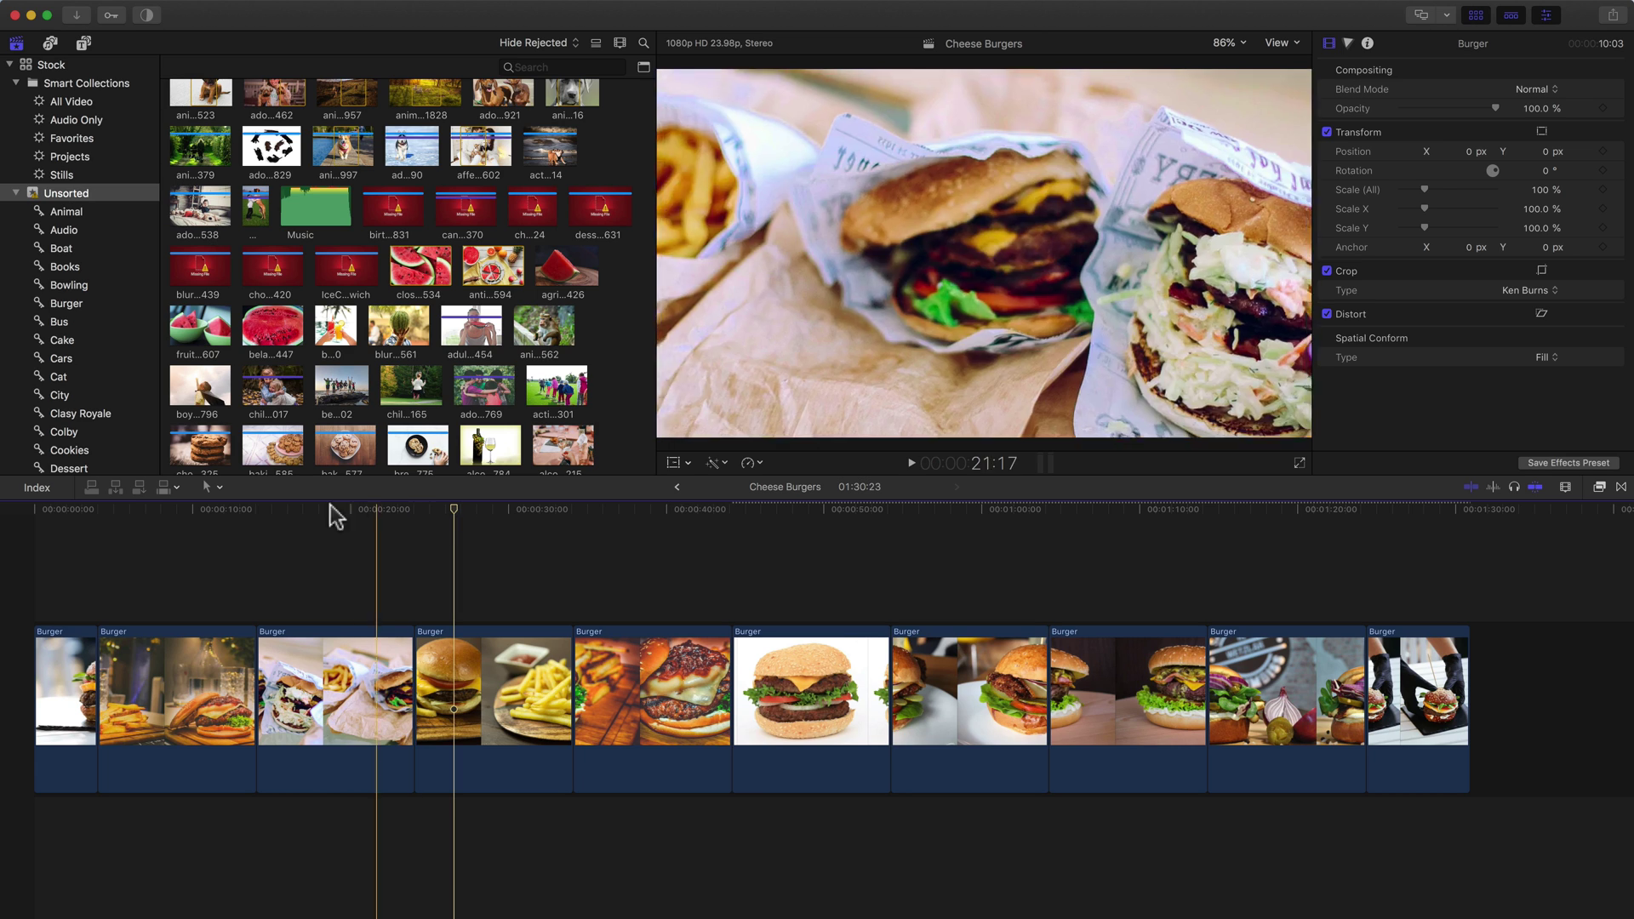
Step: With the Select tool, extend the fries-and-burger clip's end so Cheese Burgers runs 01:35:12
left_click(213, 488)
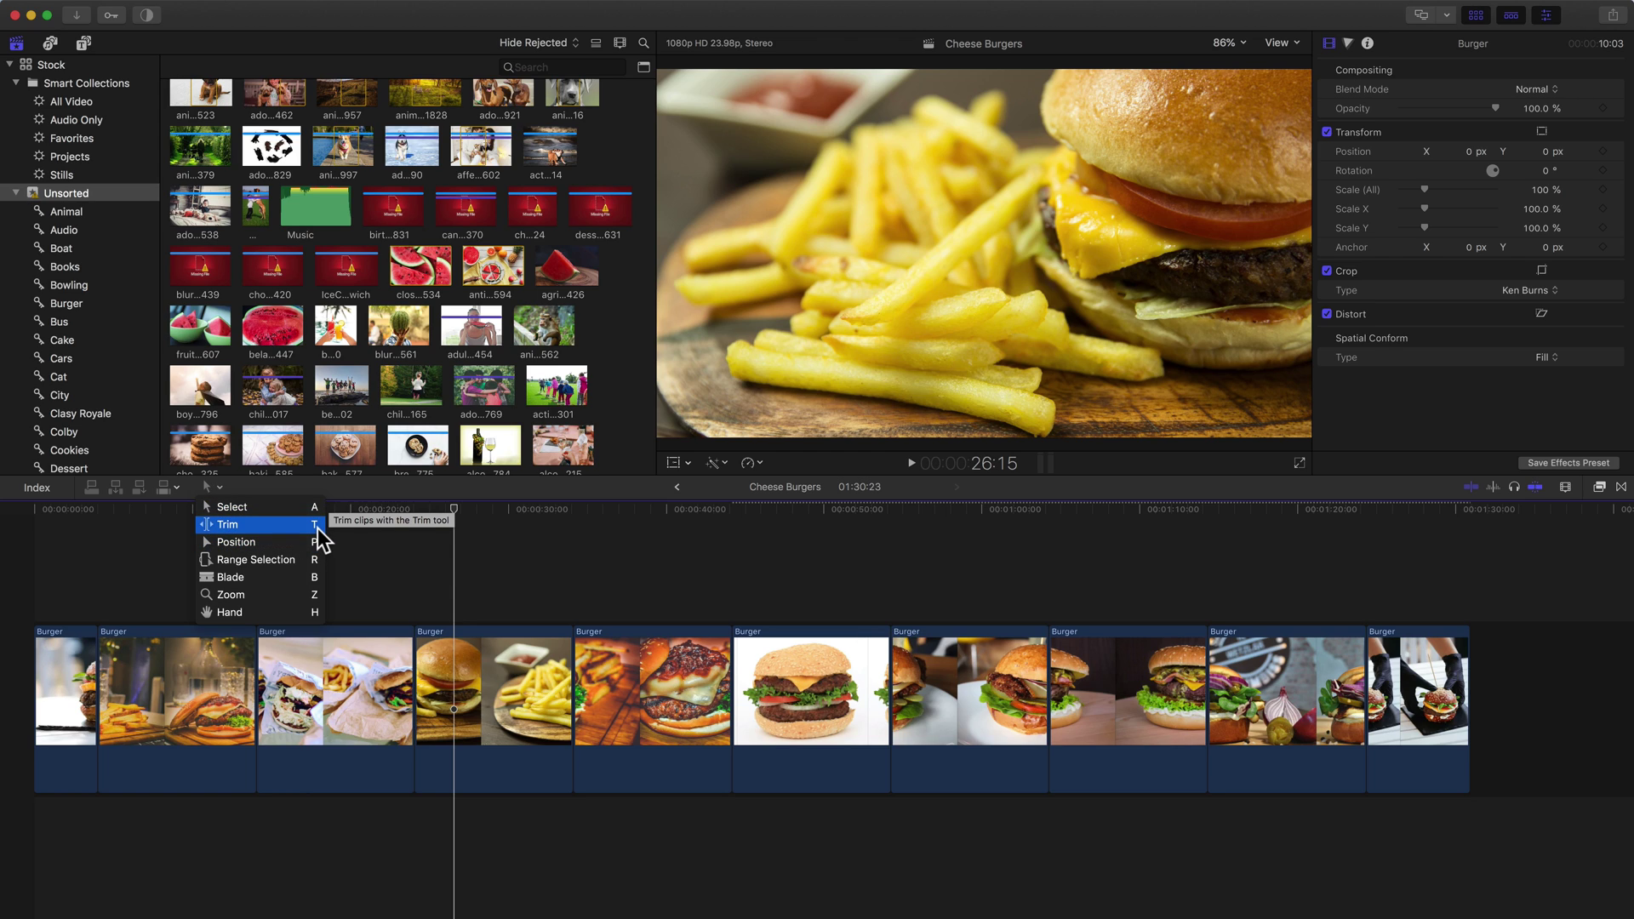
left_click(356, 536)
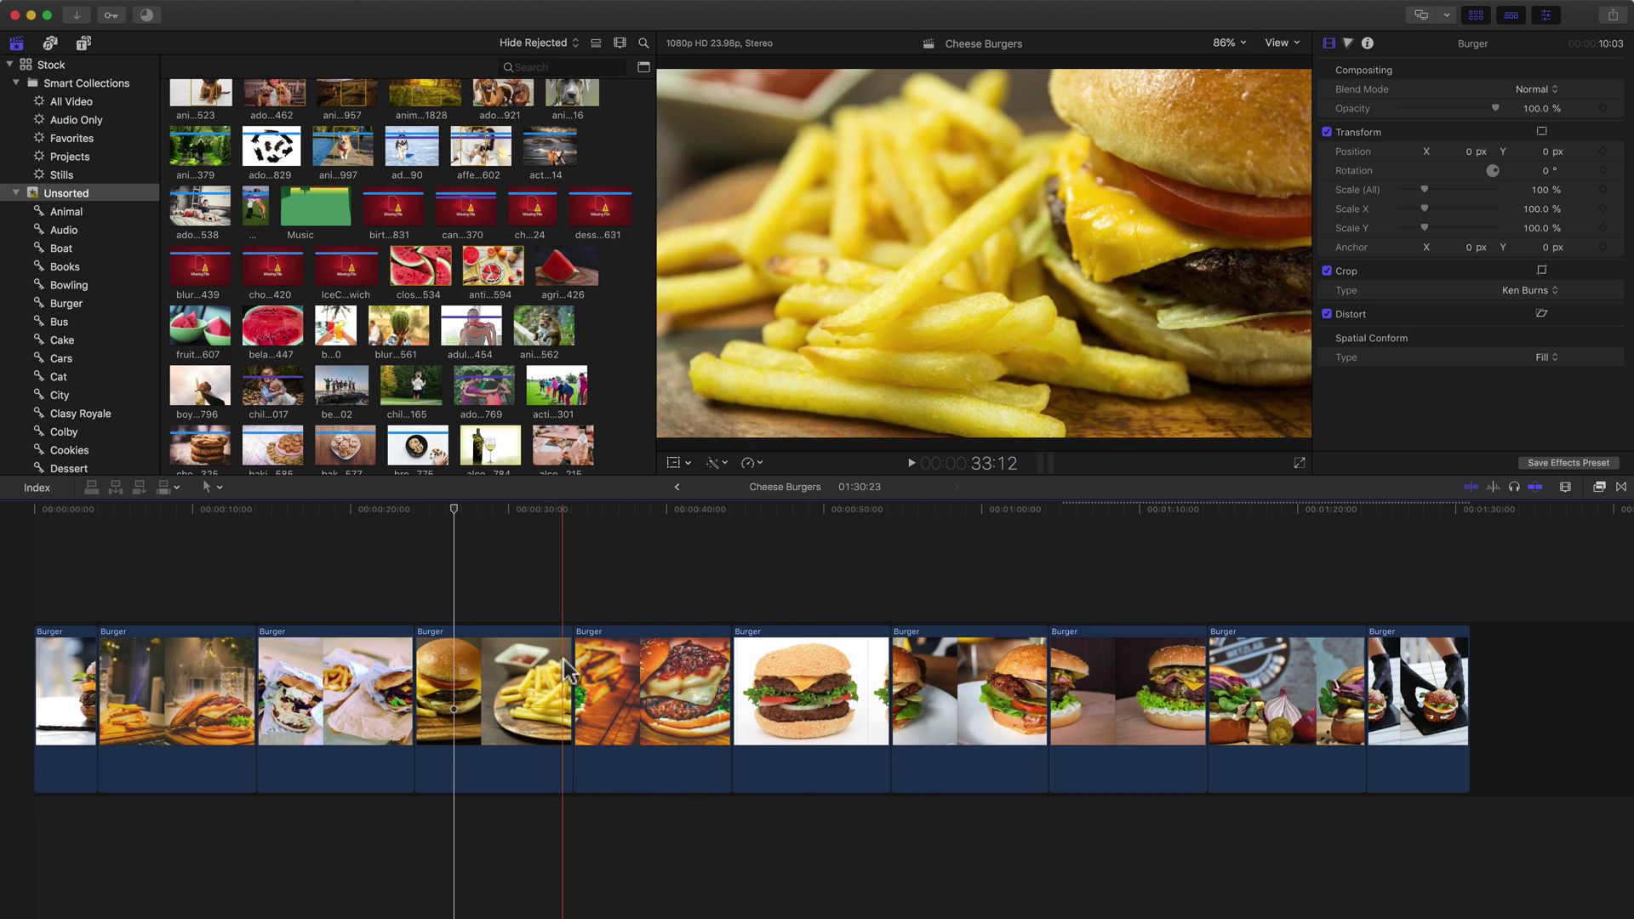
left_click_drag(572, 657, 807, 666)
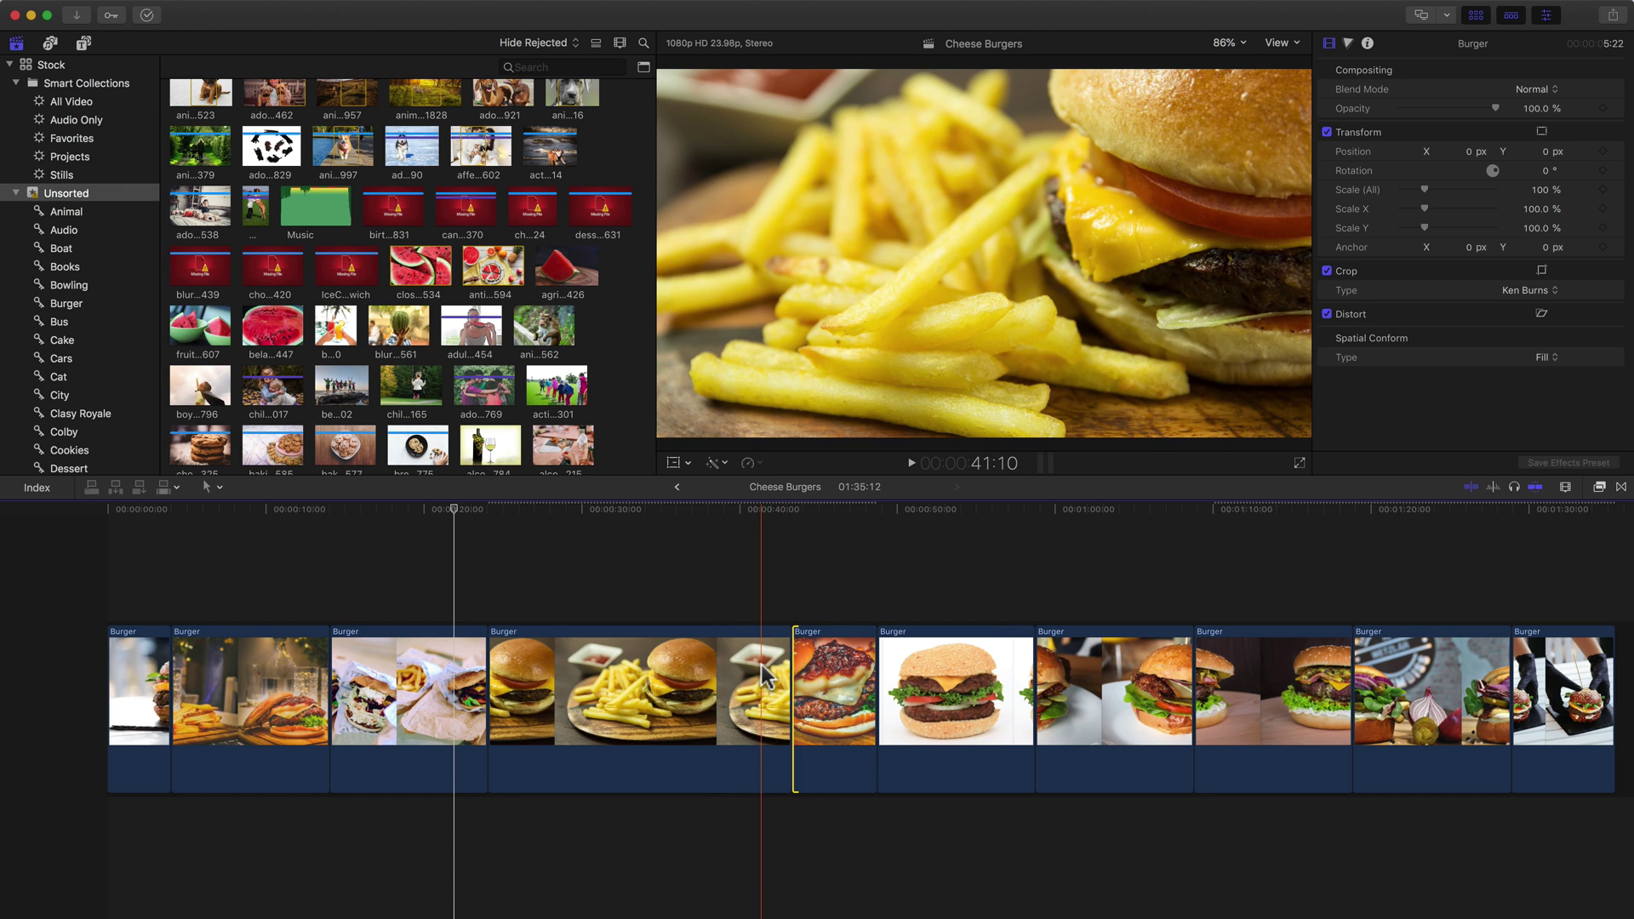
Step: With the Trim tool, roll the edit between the wrapped-burger and fries clips later
key("t")
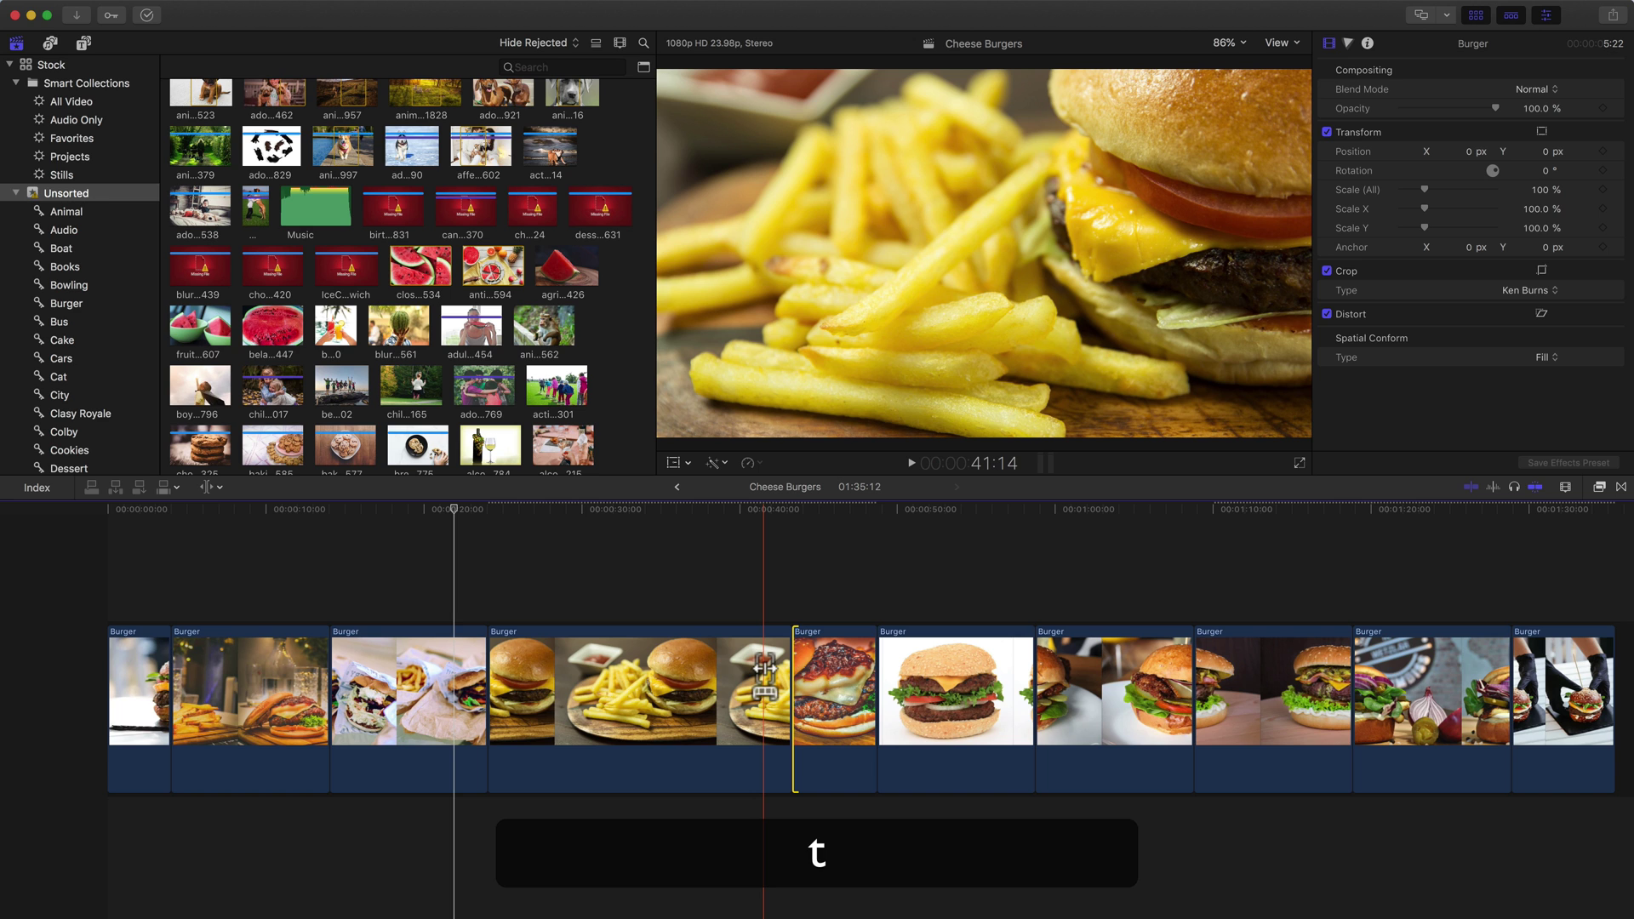
left_click(218, 488)
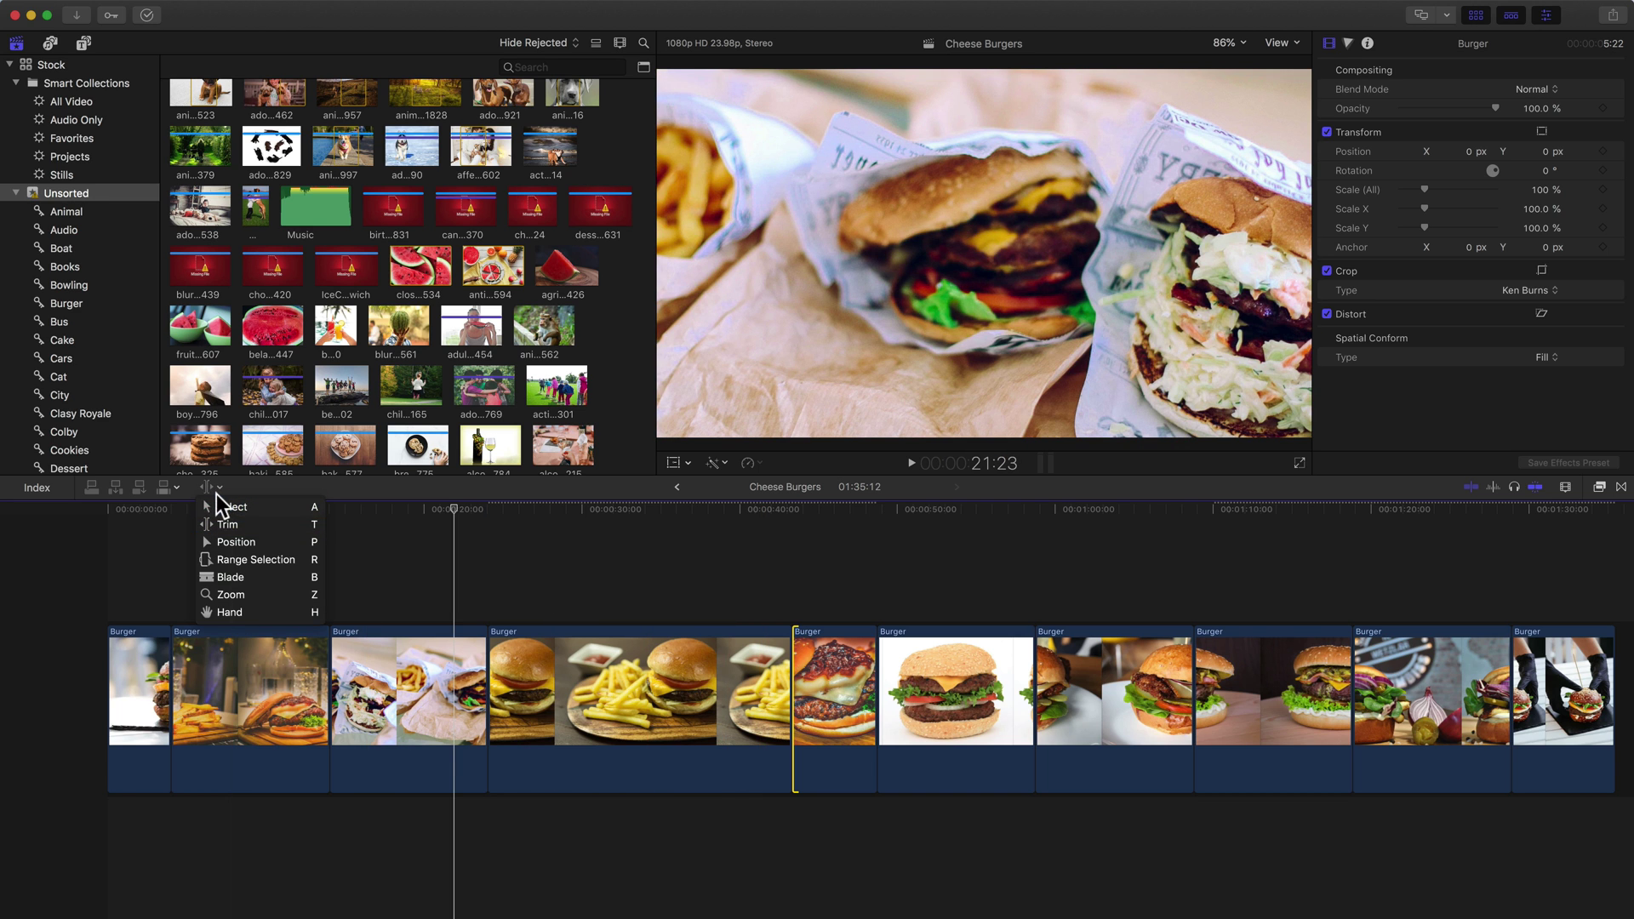
left_click(228, 524)
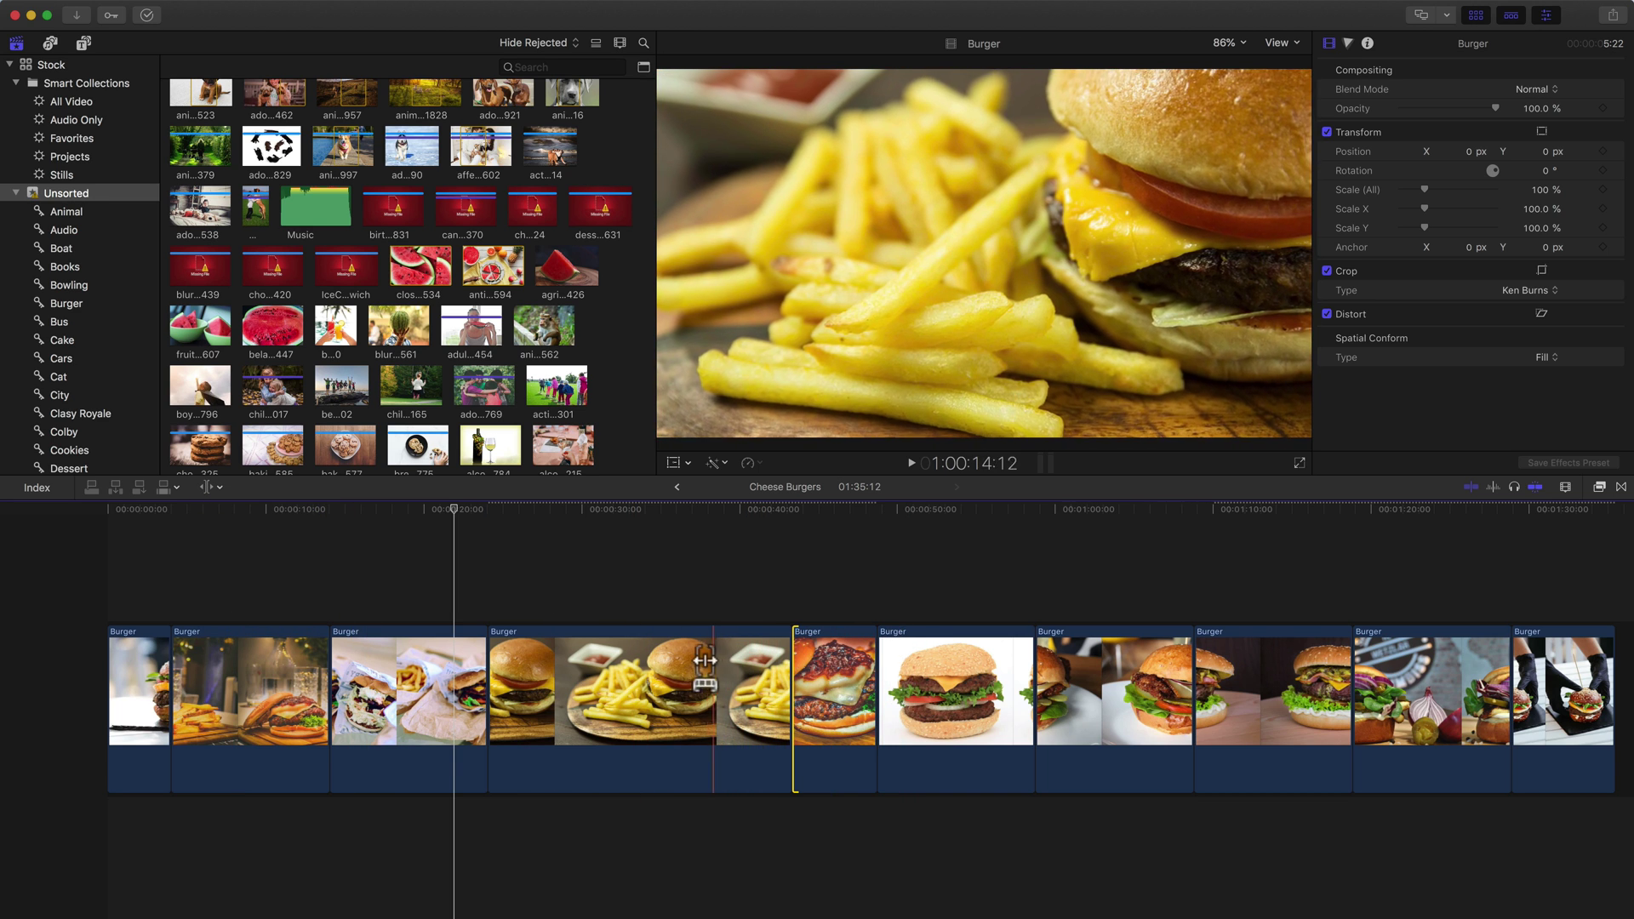
left_click_drag(490, 681, 612, 680)
mouse_move(612, 681)
left_mouse_down()
mouse_move(548, 681)
mouse_move(618, 681)
left_mouse_up()
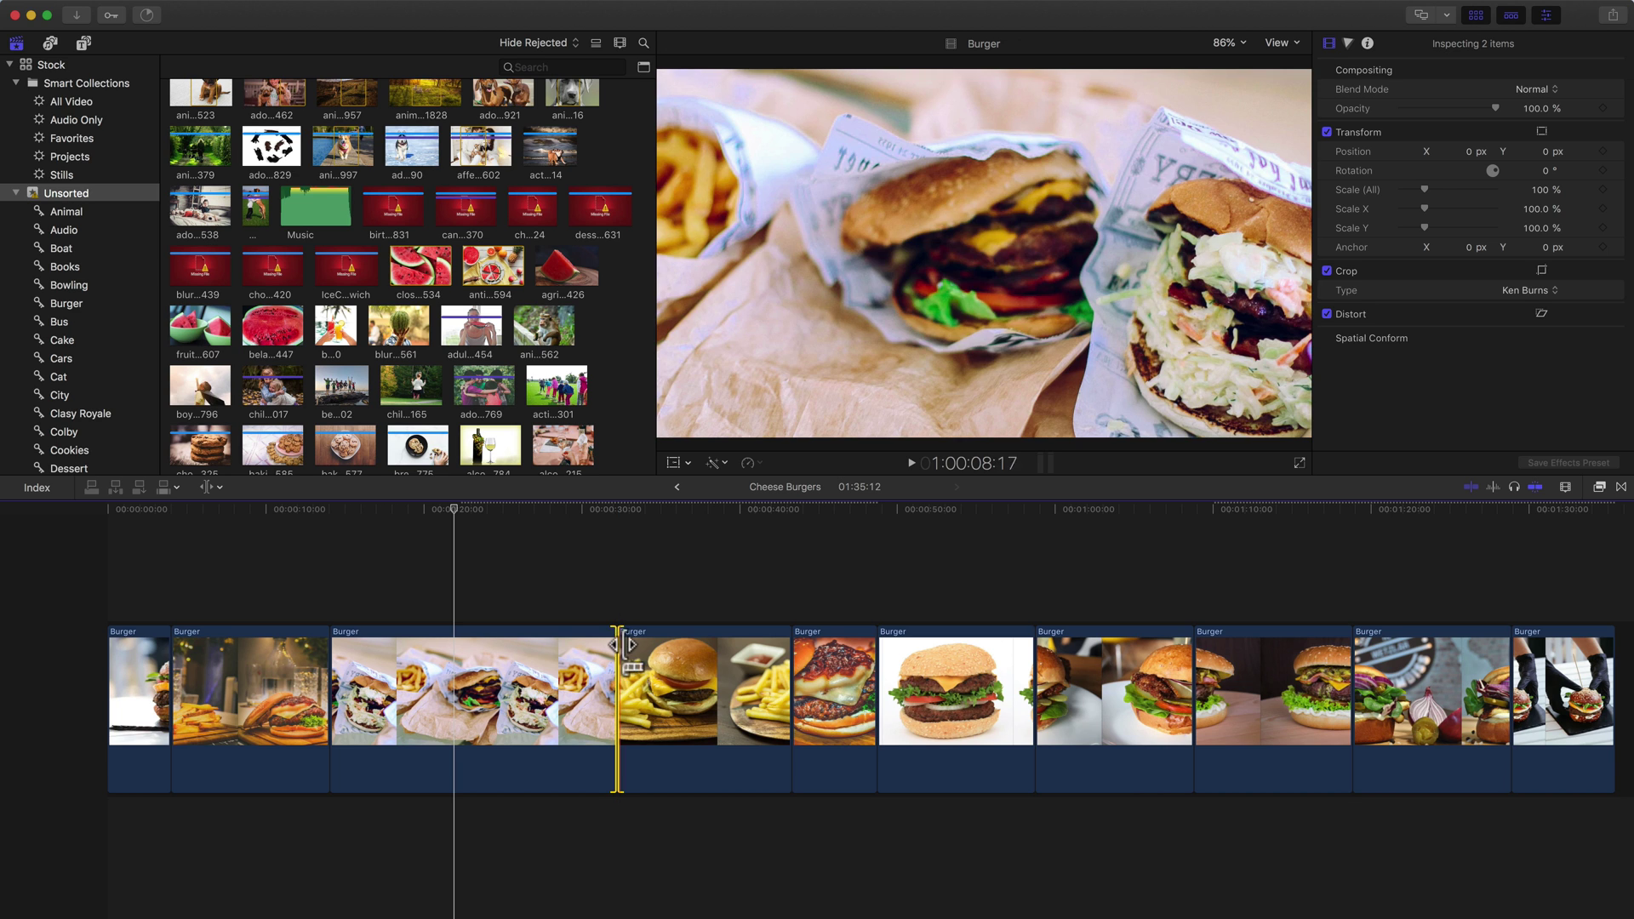
Step: Extend the wrapped-burger clip's end so the project runs 01:37:15
left_click(641, 611)
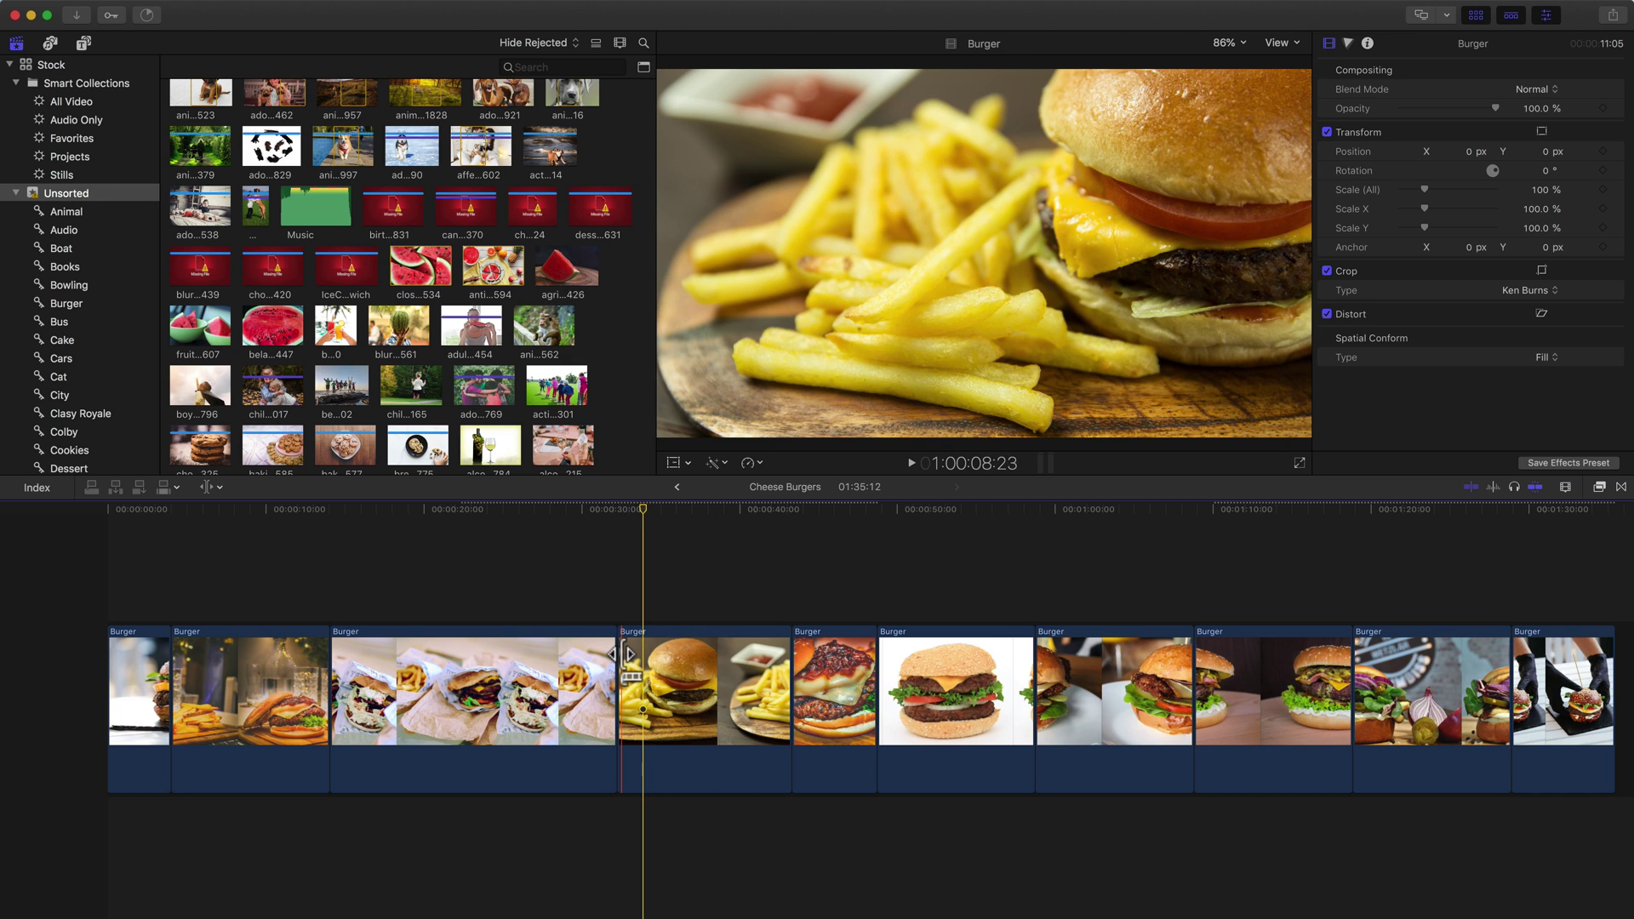
left_click(615, 672)
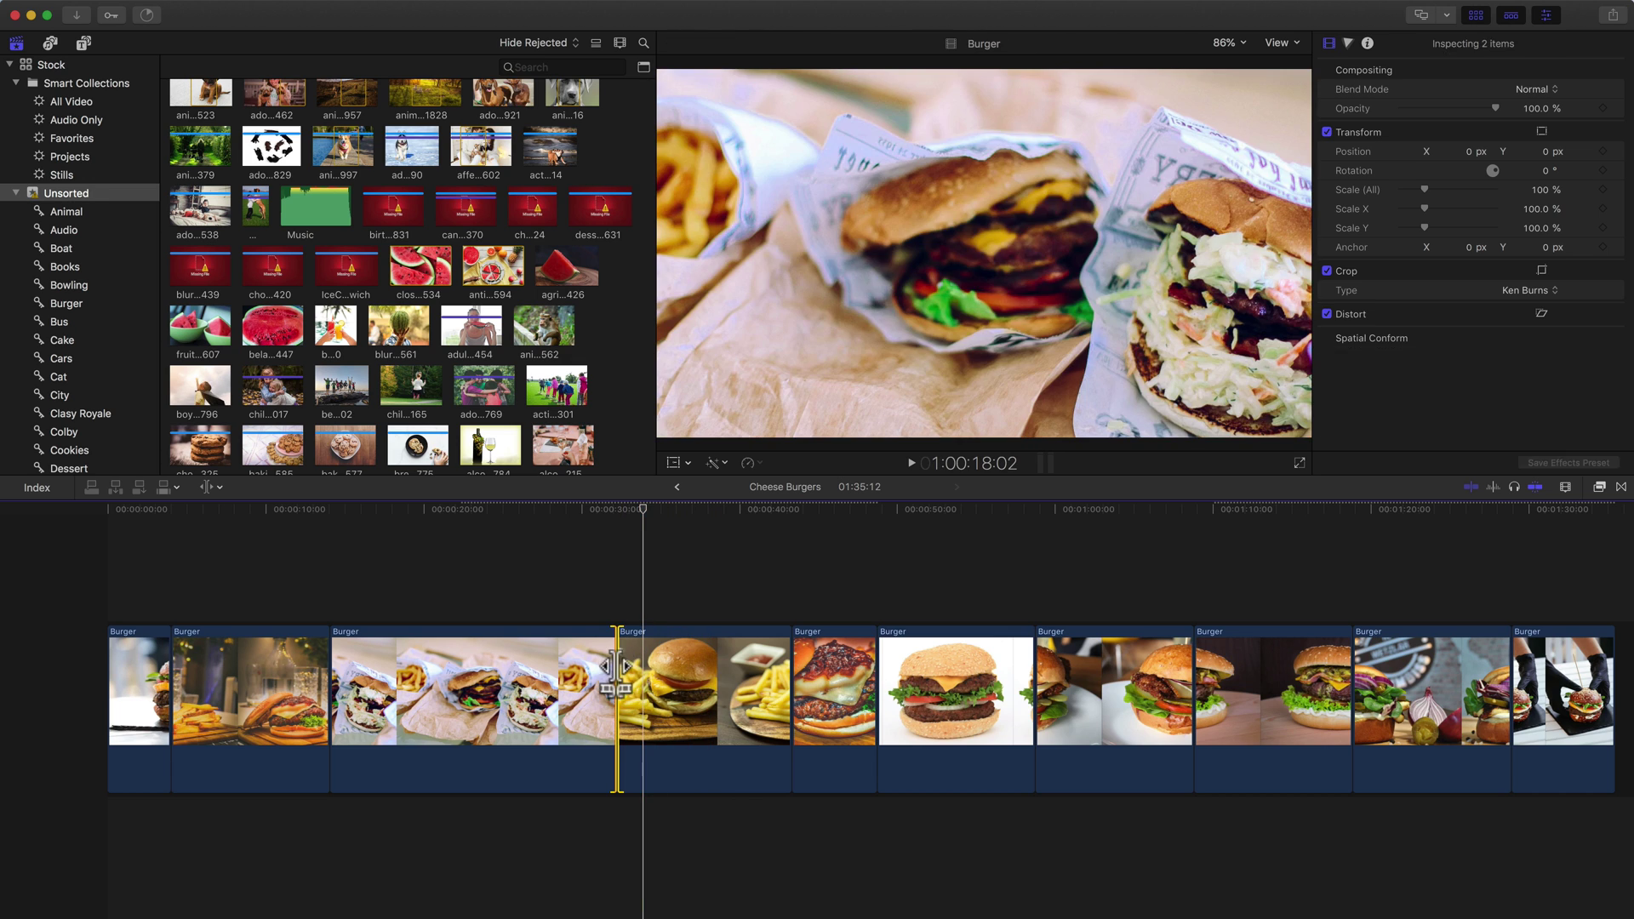
left_click(743, 565)
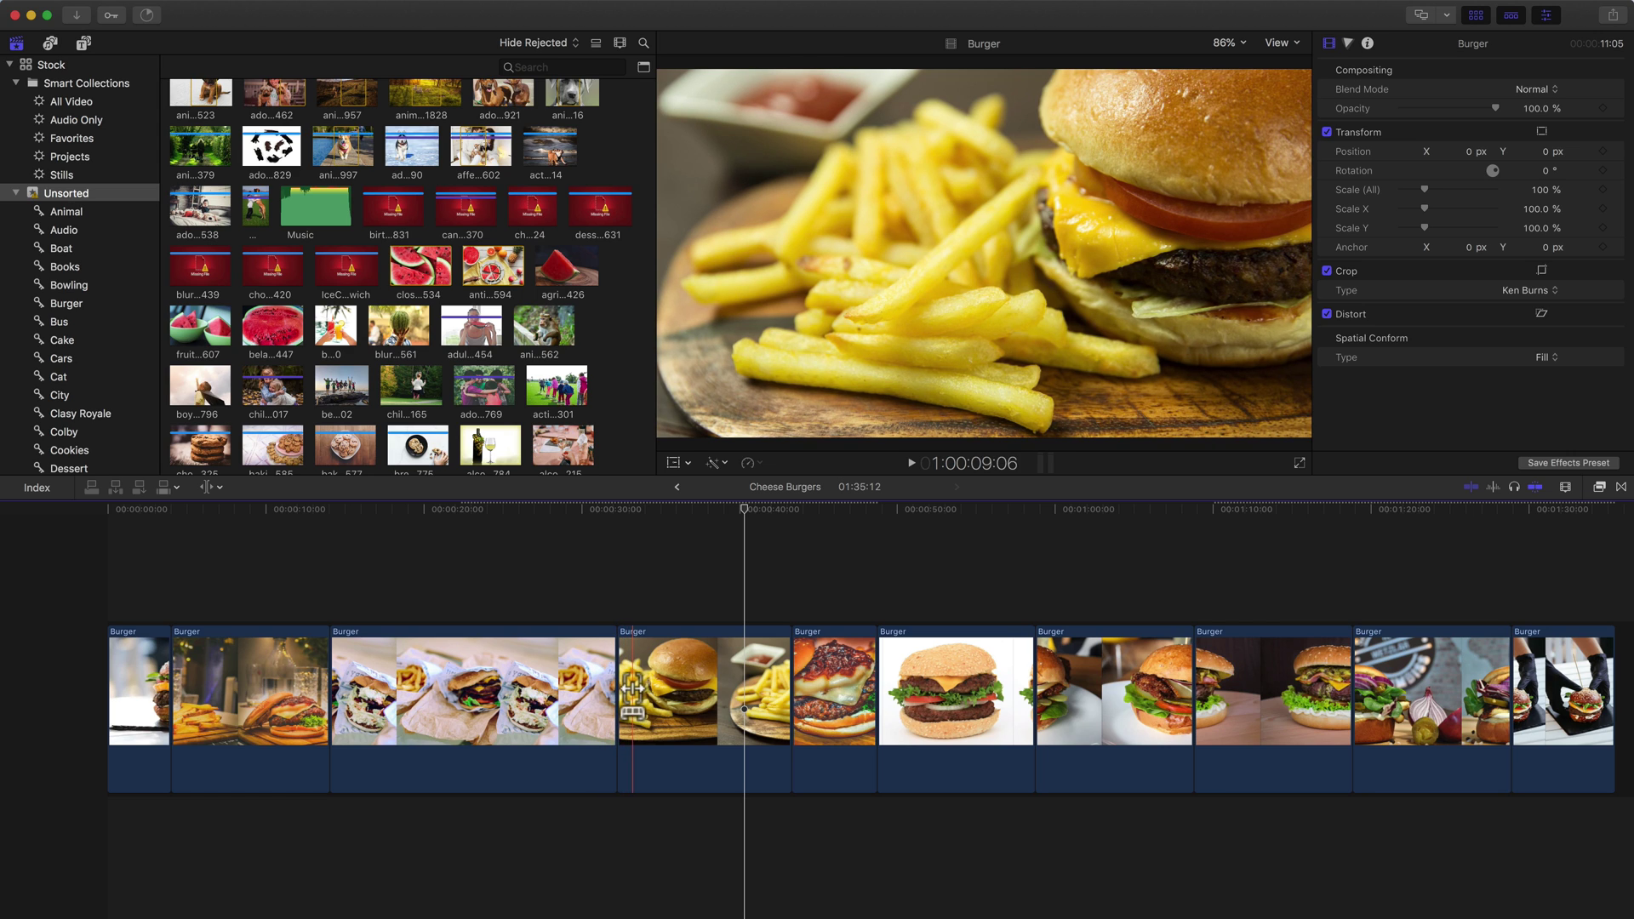
left_click_drag(630, 691, 584, 694)
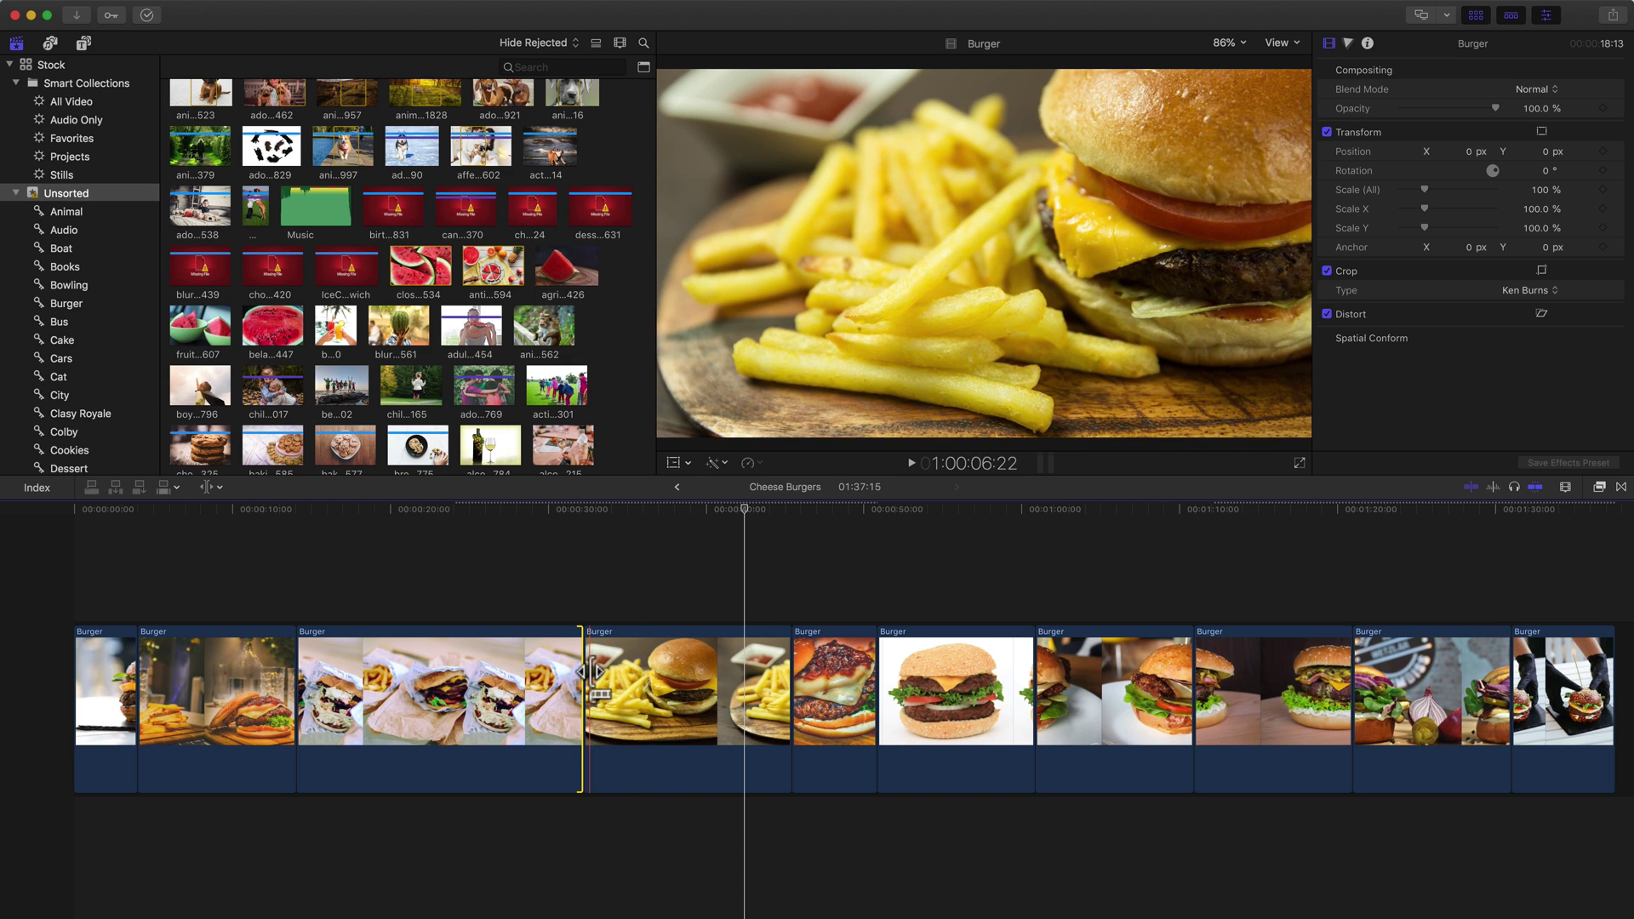
Step: Add a Cross Dissolve at the start of the fries clip and lengthen it to about four seconds
key("t")
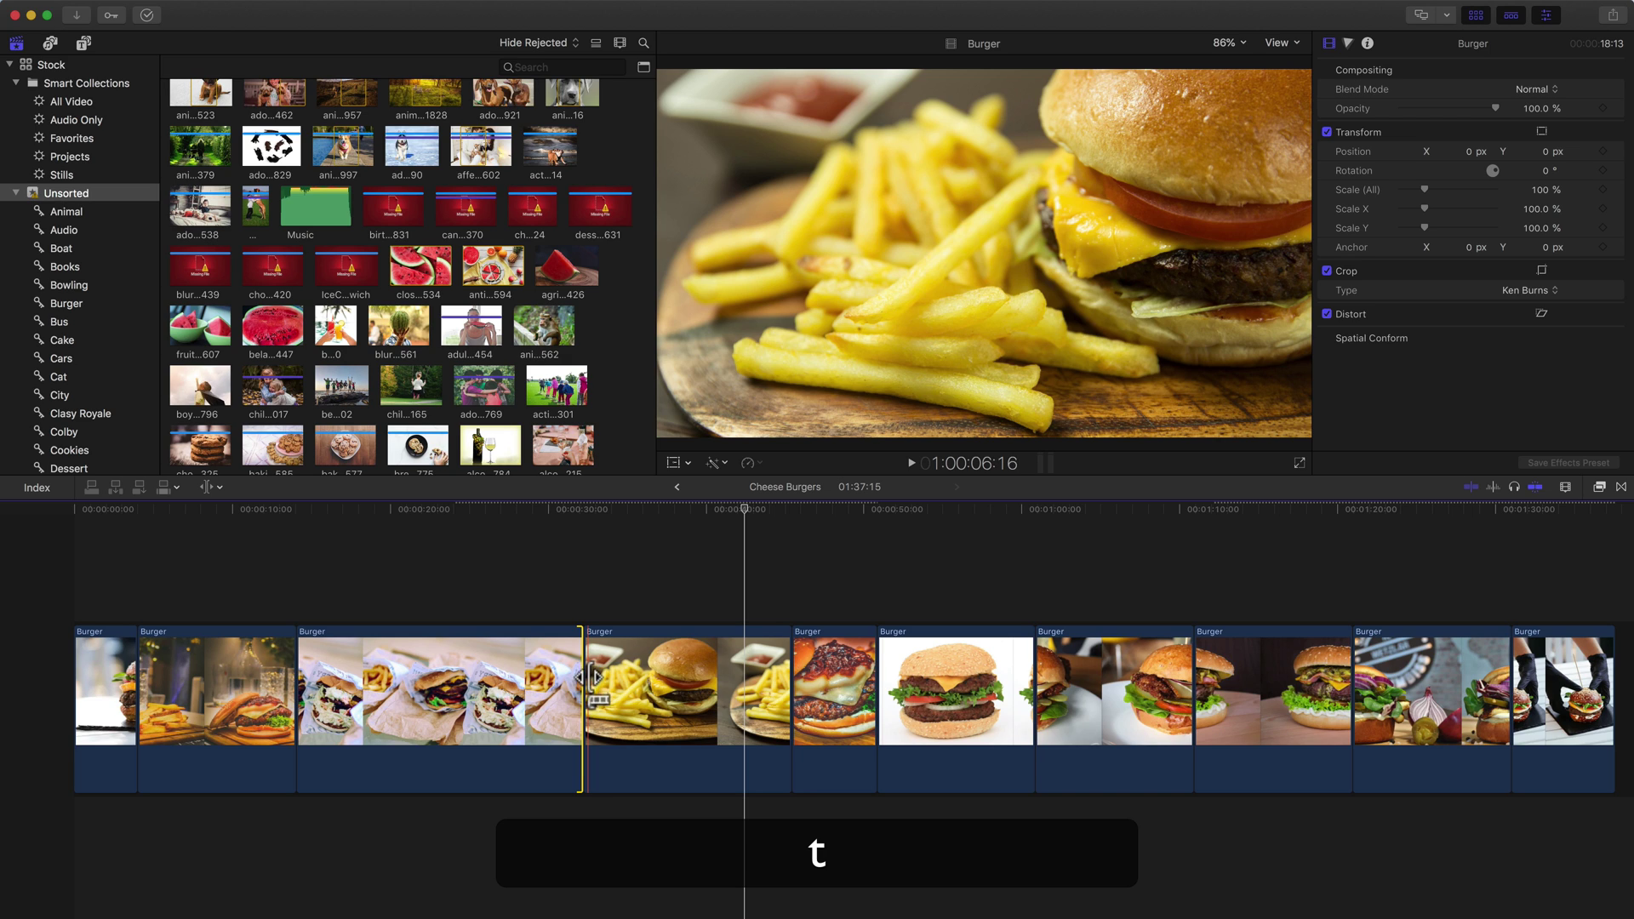
key("a")
left_click(584, 681)
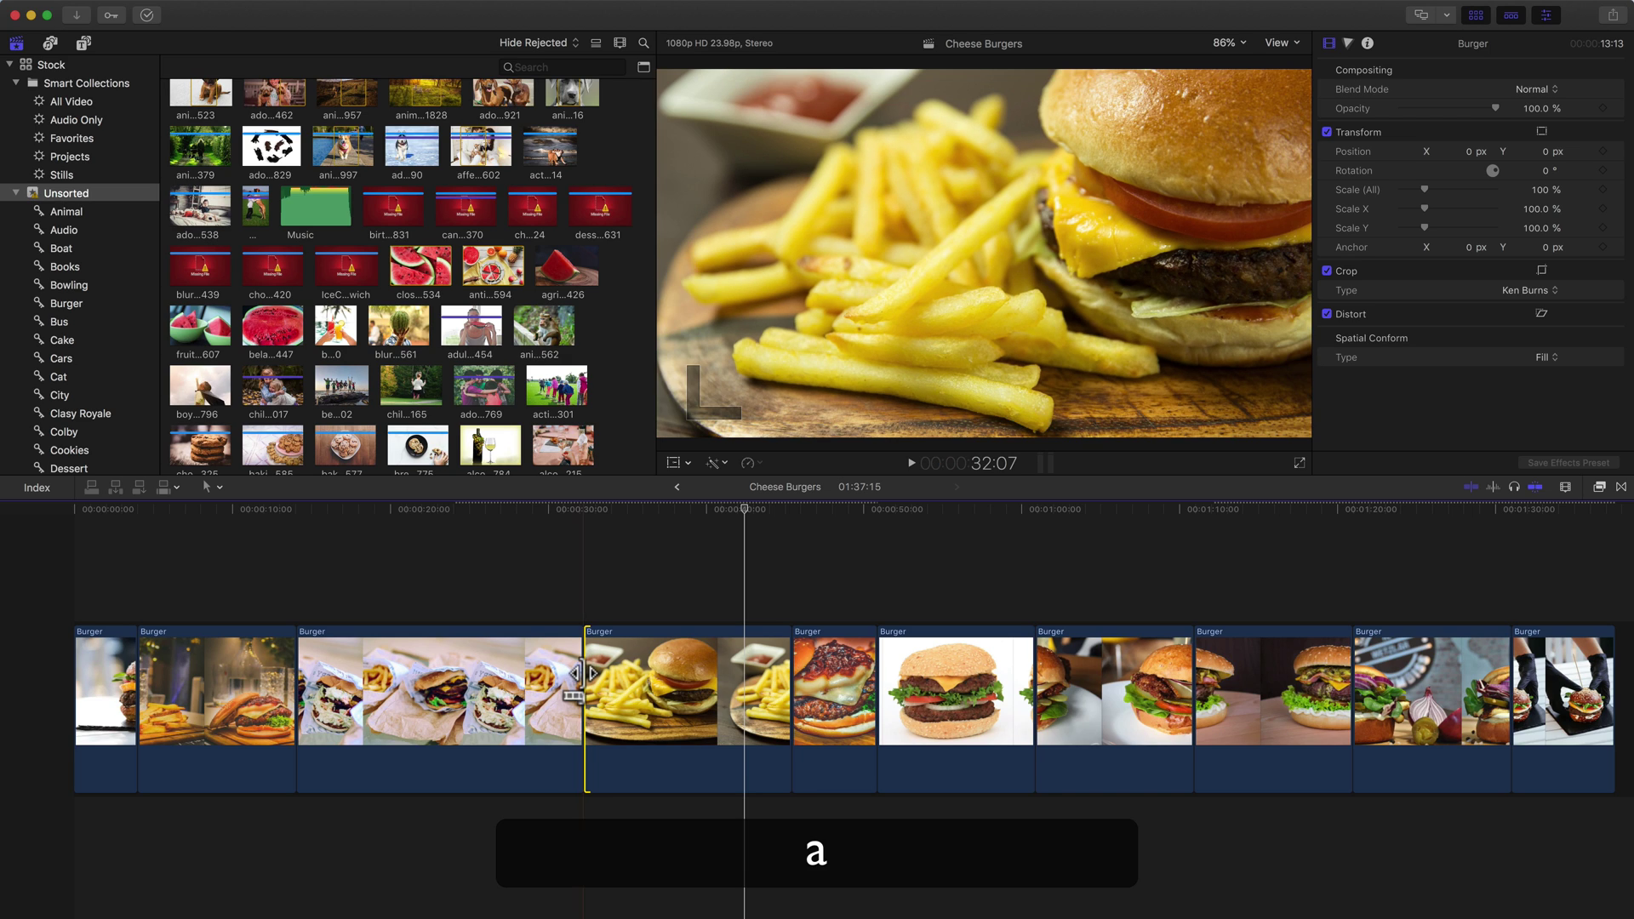
key("super+t")
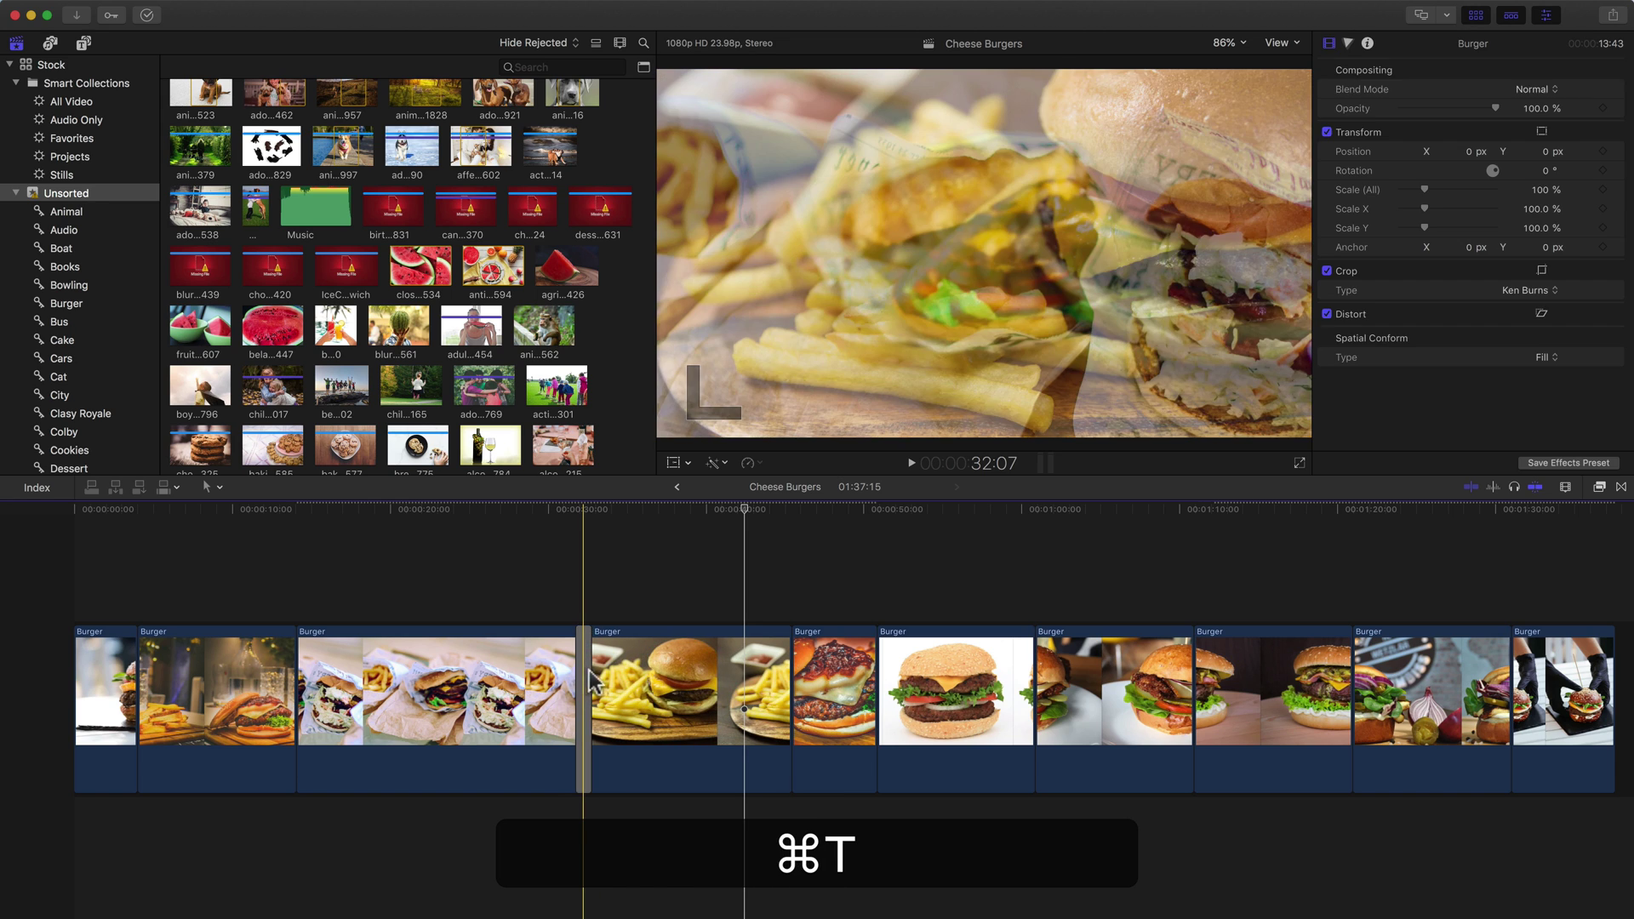
left_click_drag(591, 681, 619, 681)
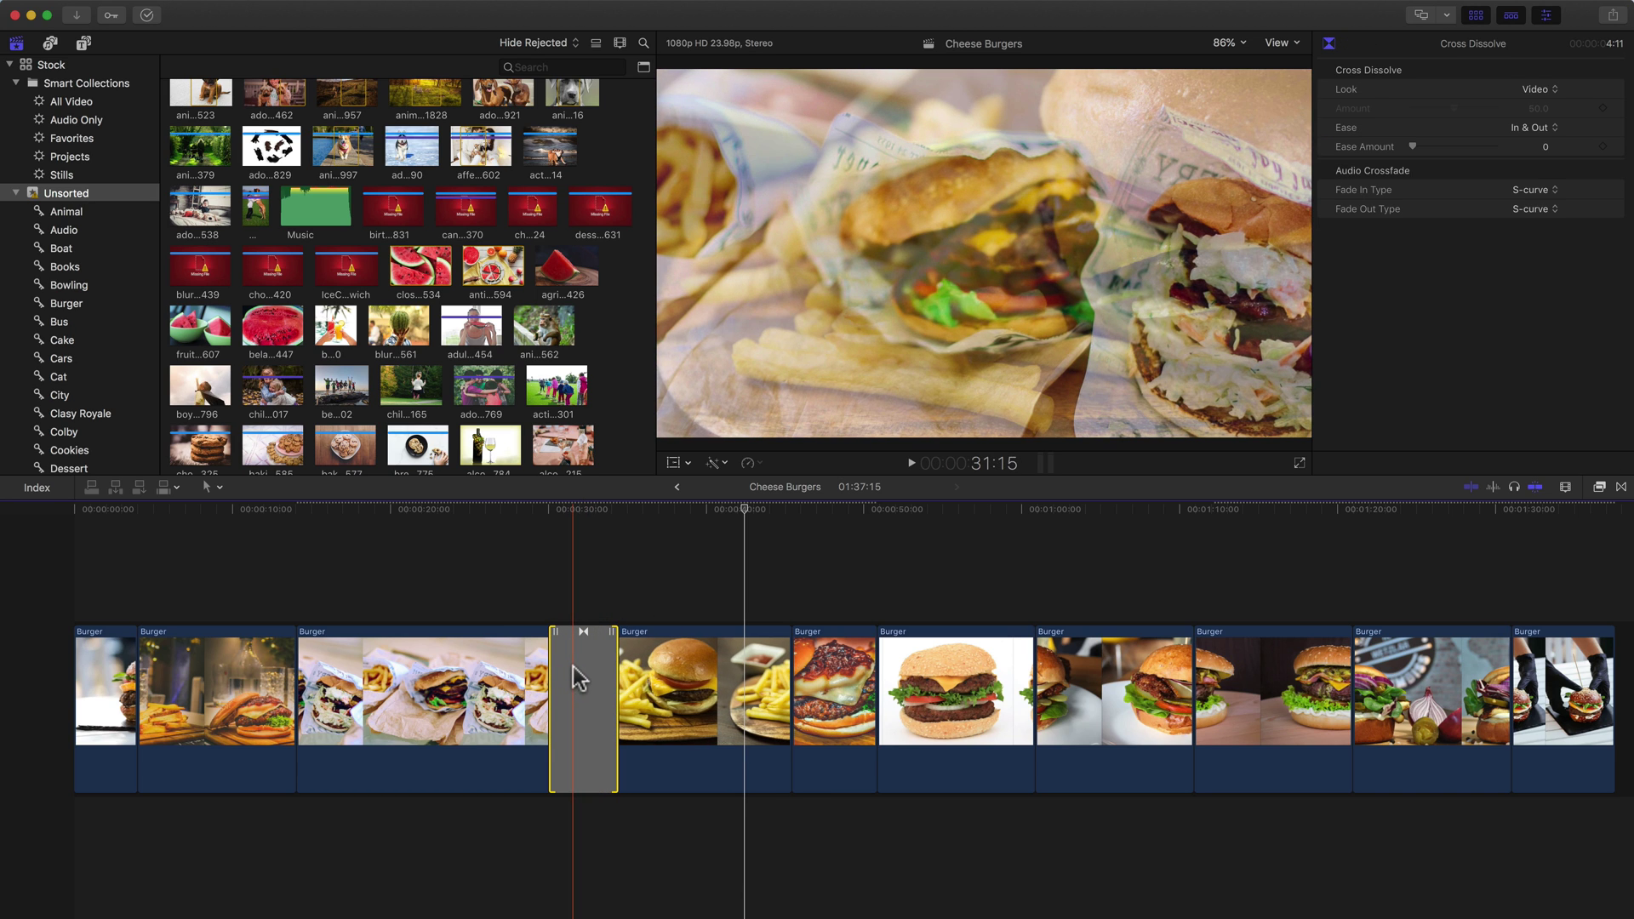
Step: Zoom in and slide the Cross Dissolve later over the cut, trimming it to 01:37:02
key("super+equal")
key("super+equal")
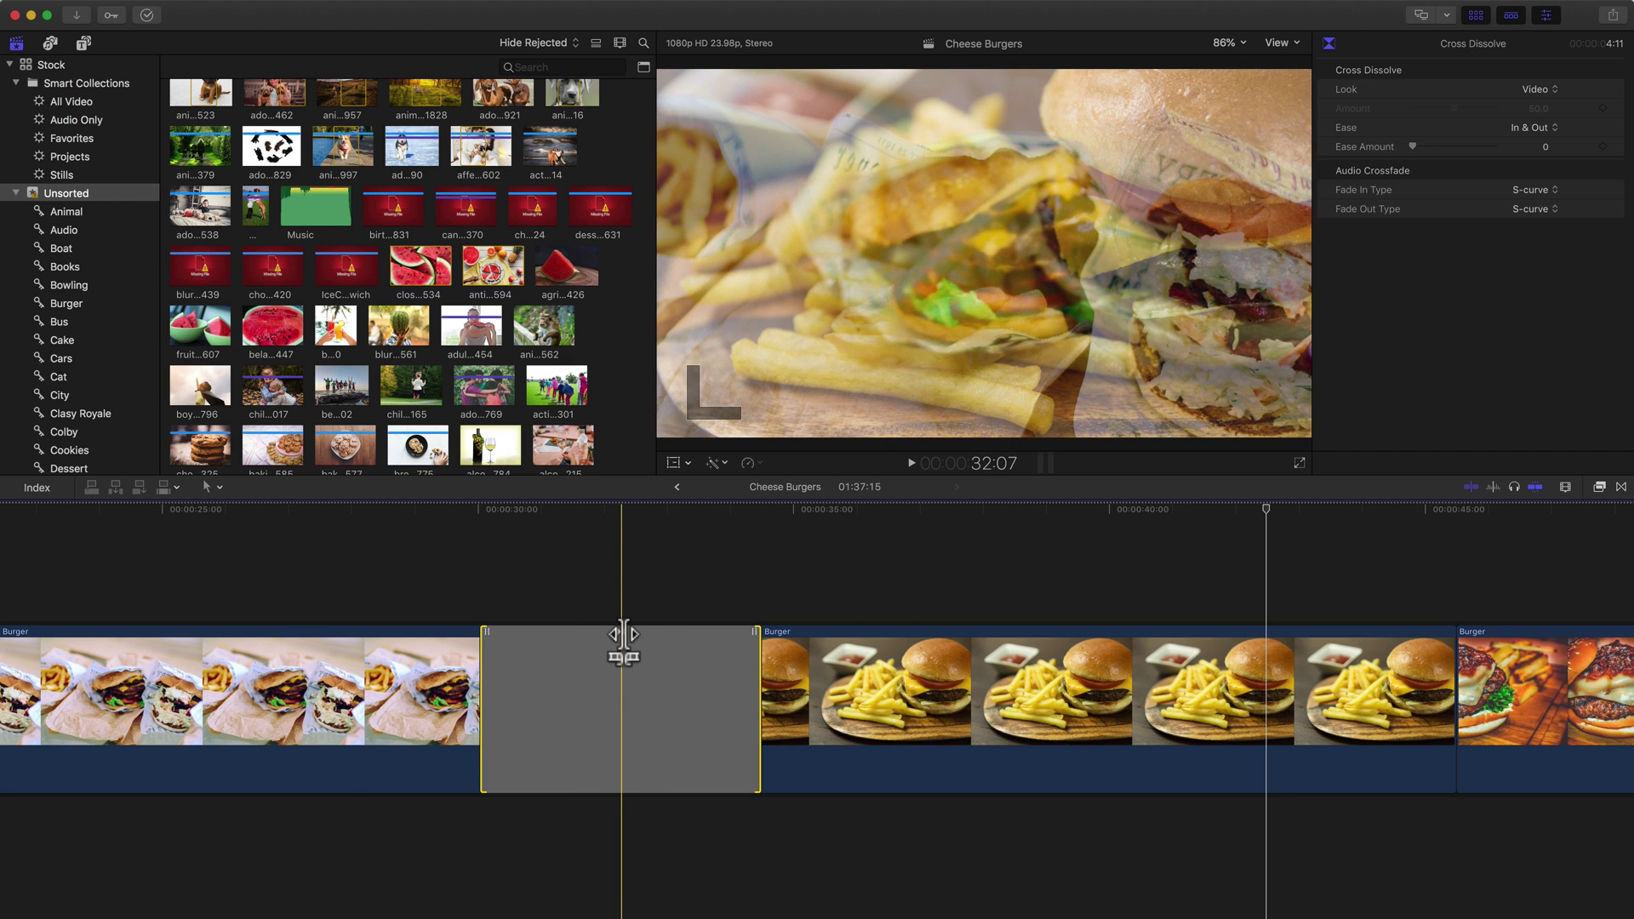
left_click_drag(621, 631, 734, 634)
mouse_move(598, 634)
left_mouse_down()
mouse_move(526, 631)
mouse_move(677, 631)
mouse_move(596, 631)
left_mouse_up()
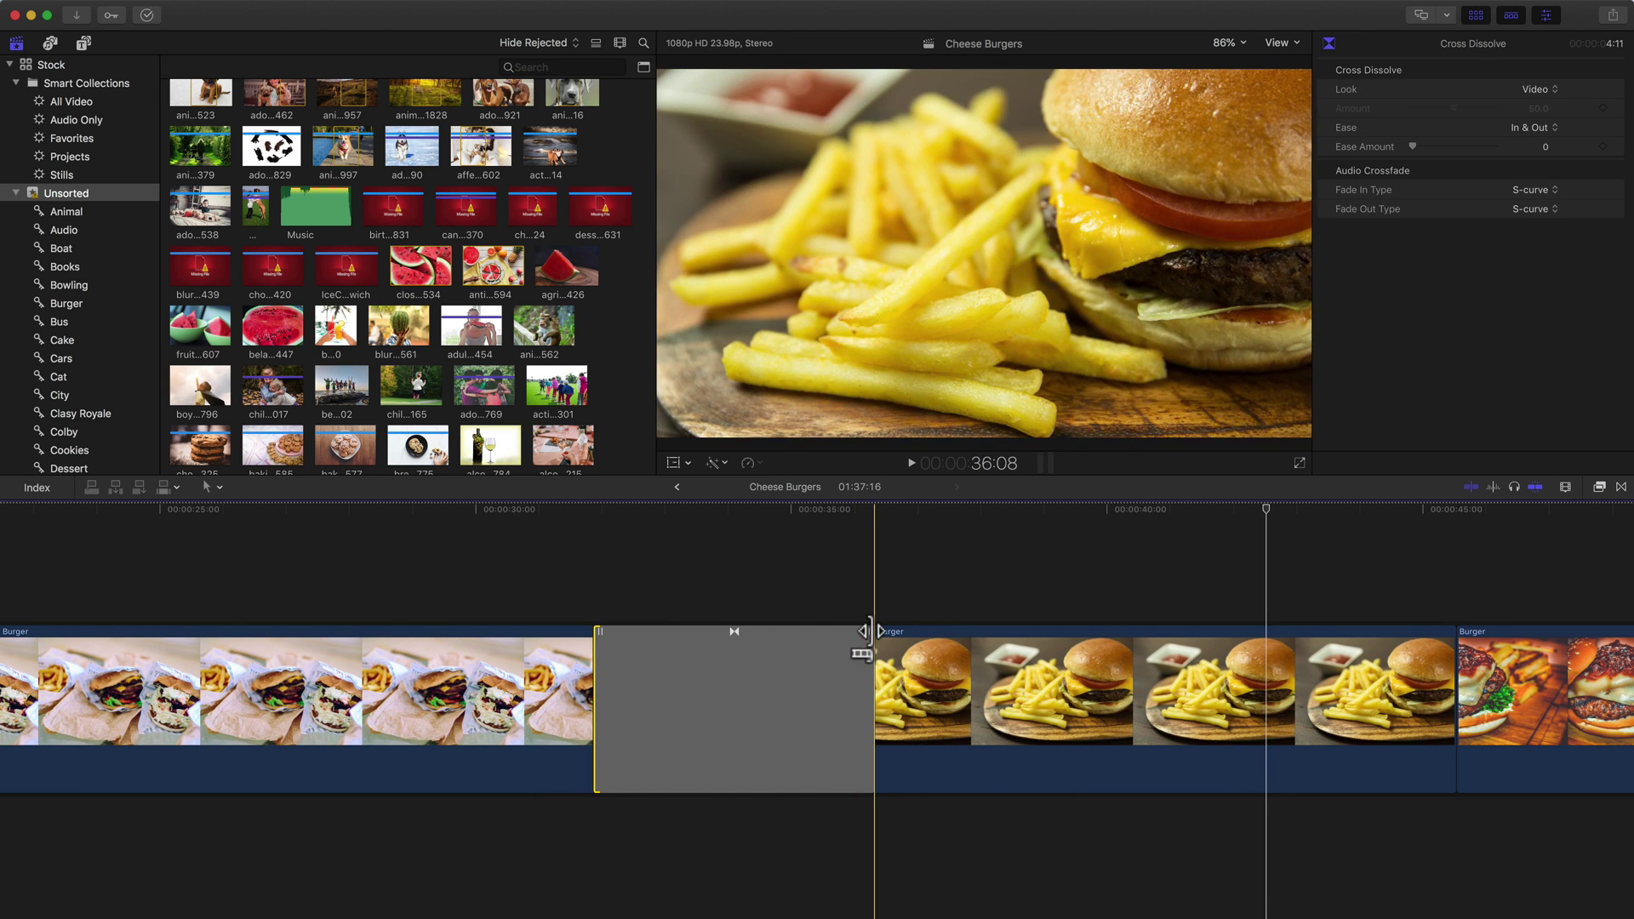
mouse_move(862, 654)
left_mouse_down()
mouse_move(682, 653)
mouse_move(835, 647)
left_mouse_up()
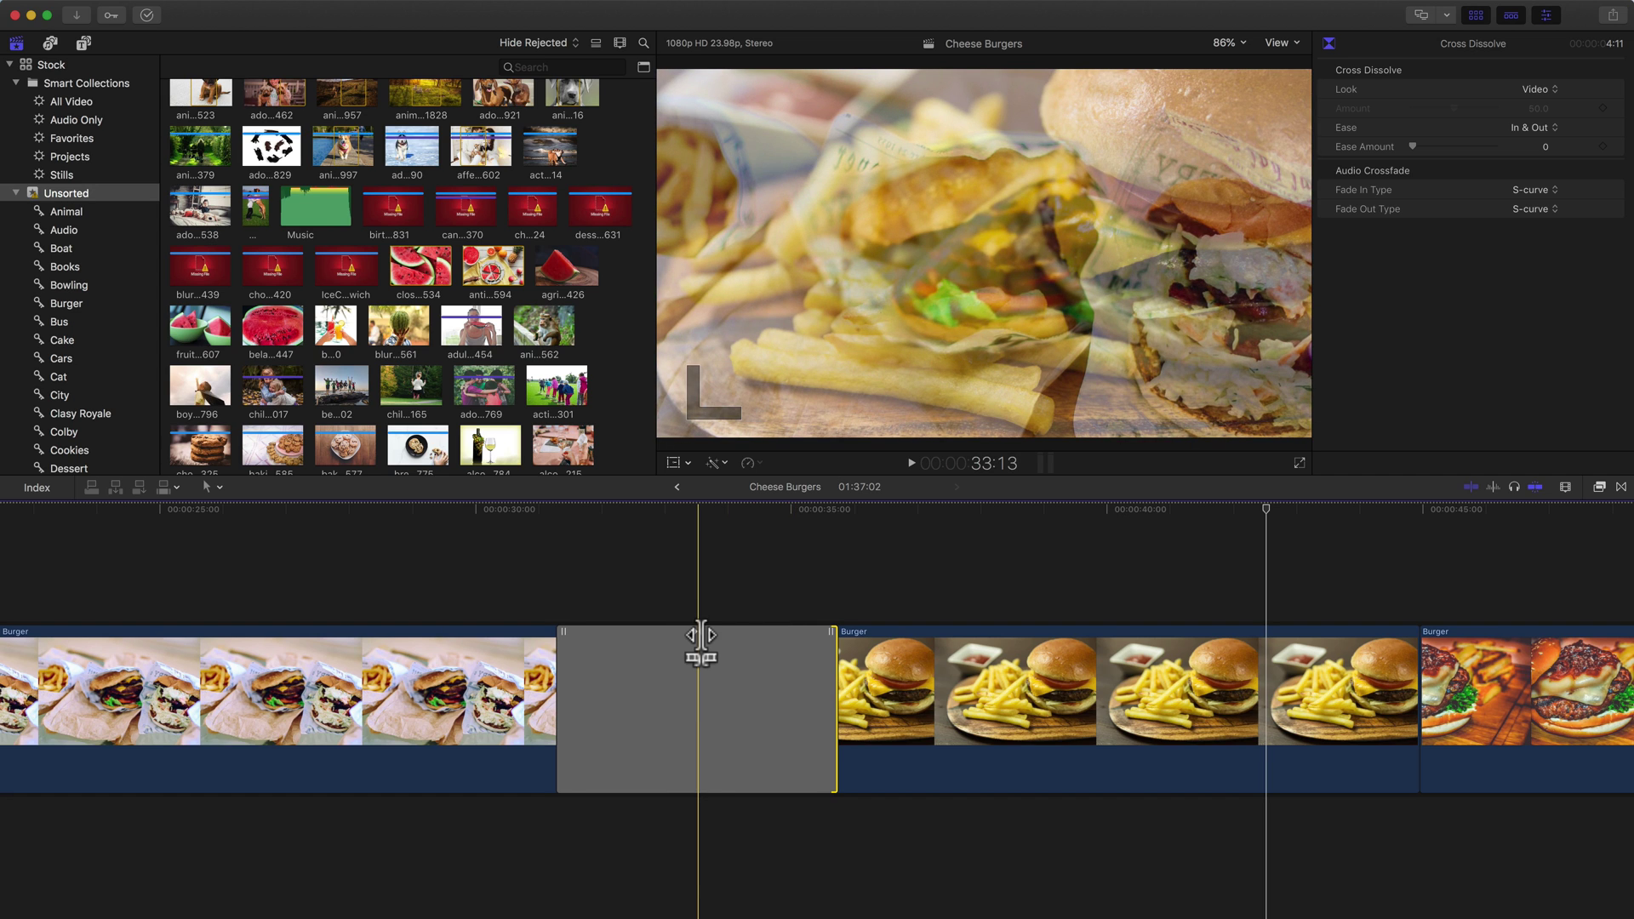
key("t")
mouse_move(821, 773)
left_mouse_down()
mouse_move(423, 757)
mouse_move(1081, 763)
mouse_move(847, 757)
left_mouse_up()
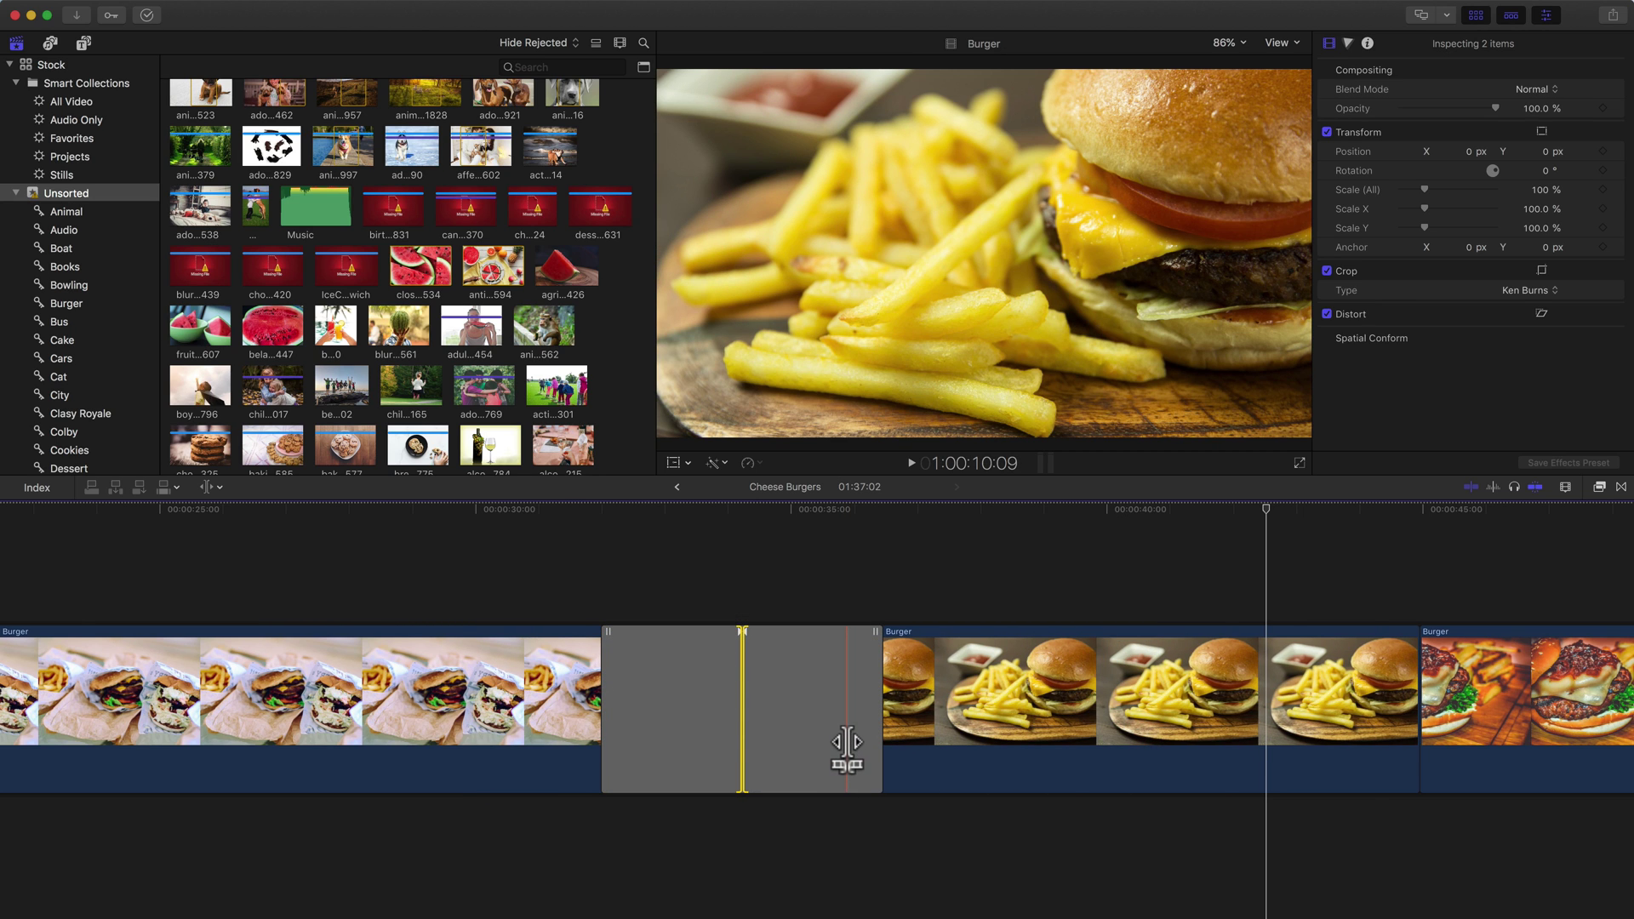
Step: Fit the timeline and slide the Cross Dissolve along the burger-clip cut with the Trim tool
key("shift+z")
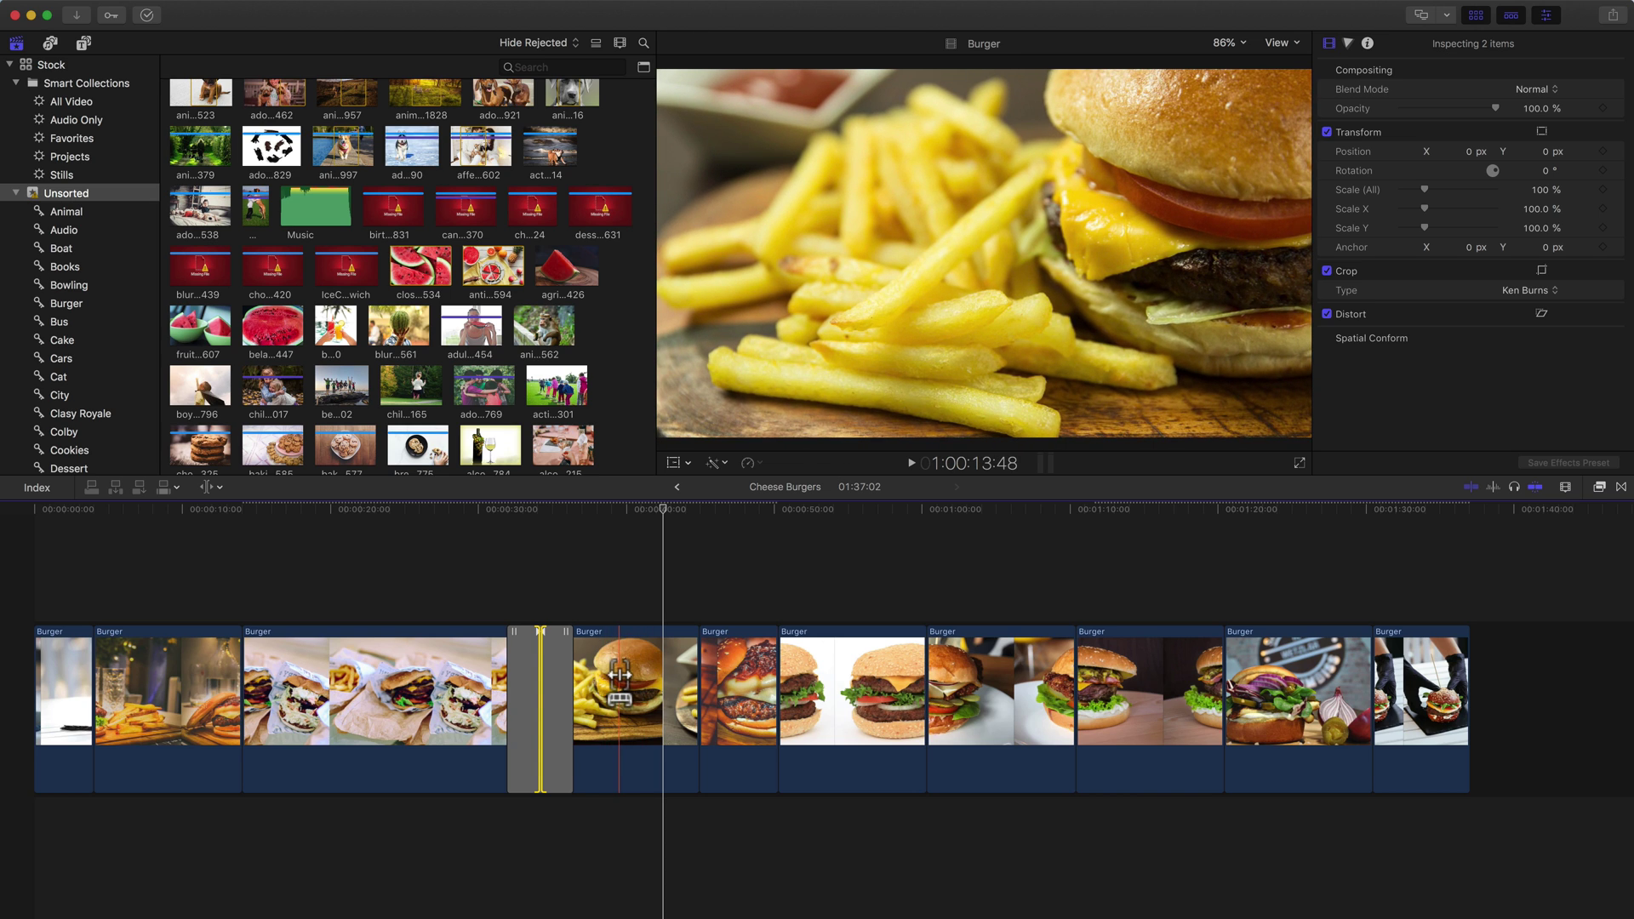
left_click_drag(536, 734, 430, 729)
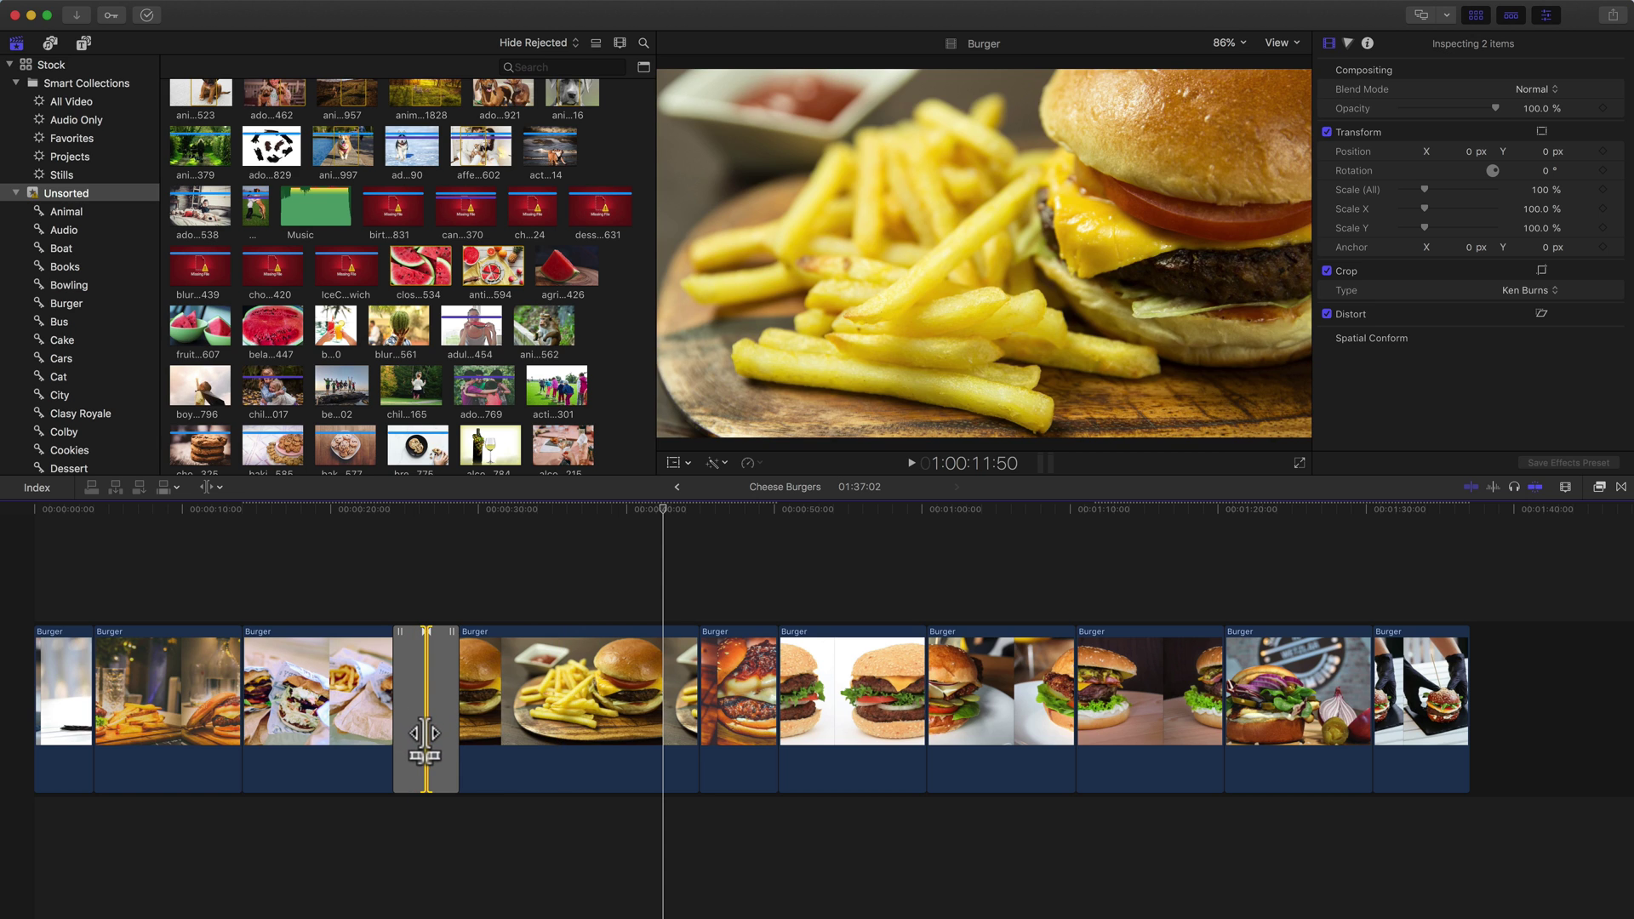
left_click_drag(416, 729, 572, 731)
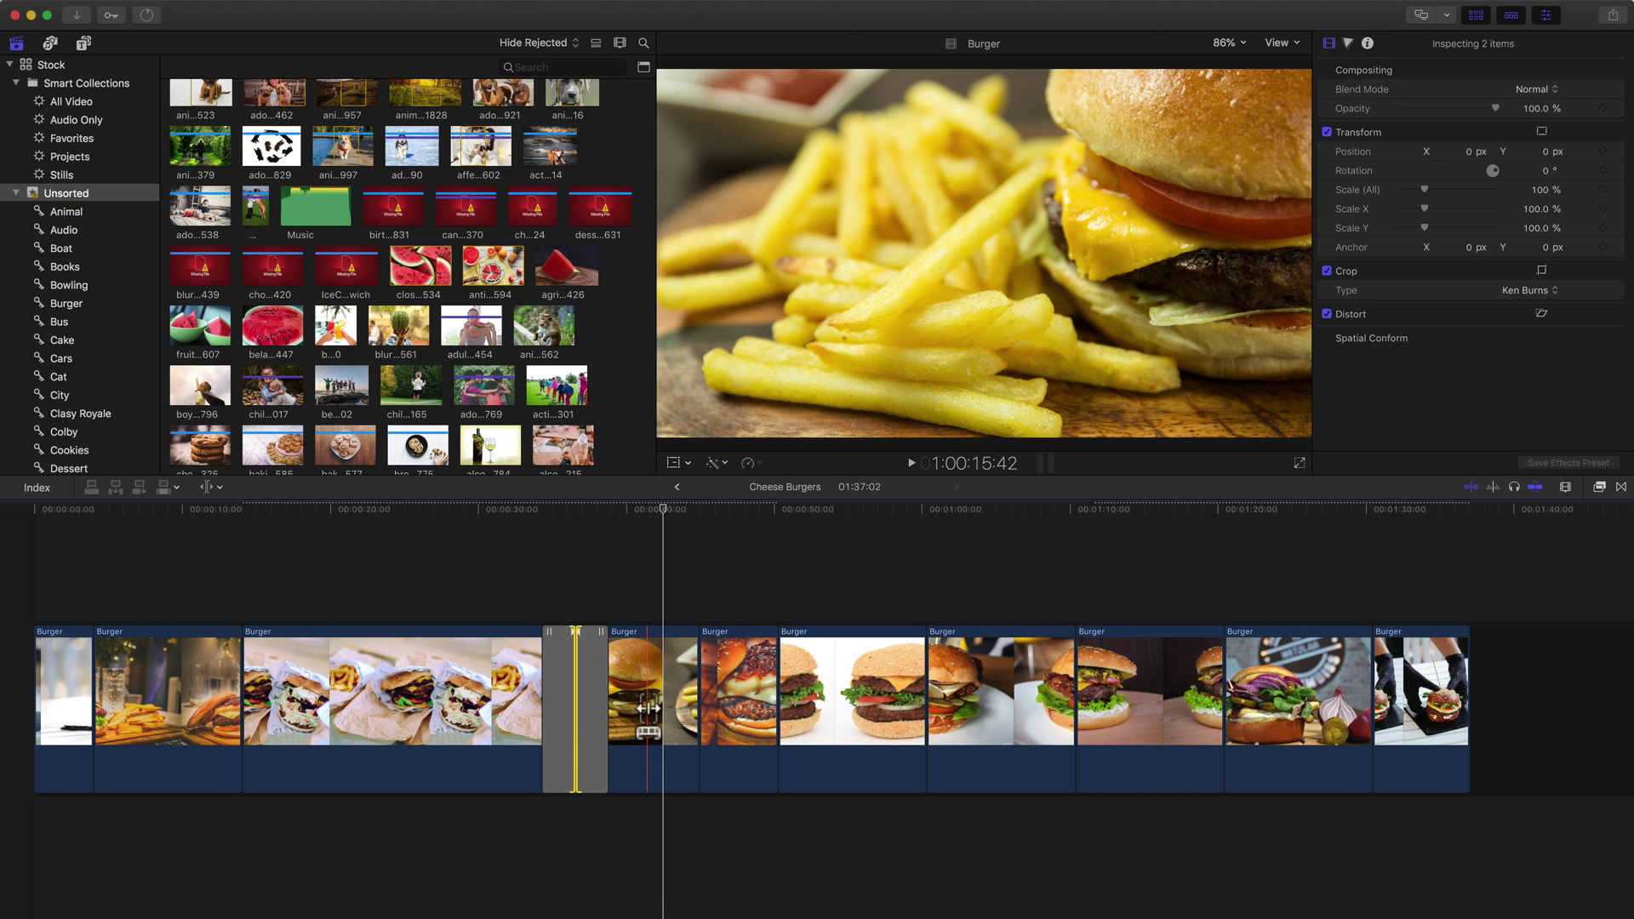
Step: Delete the Cross Dissolve and remove all burger clips from the timeline
key("a")
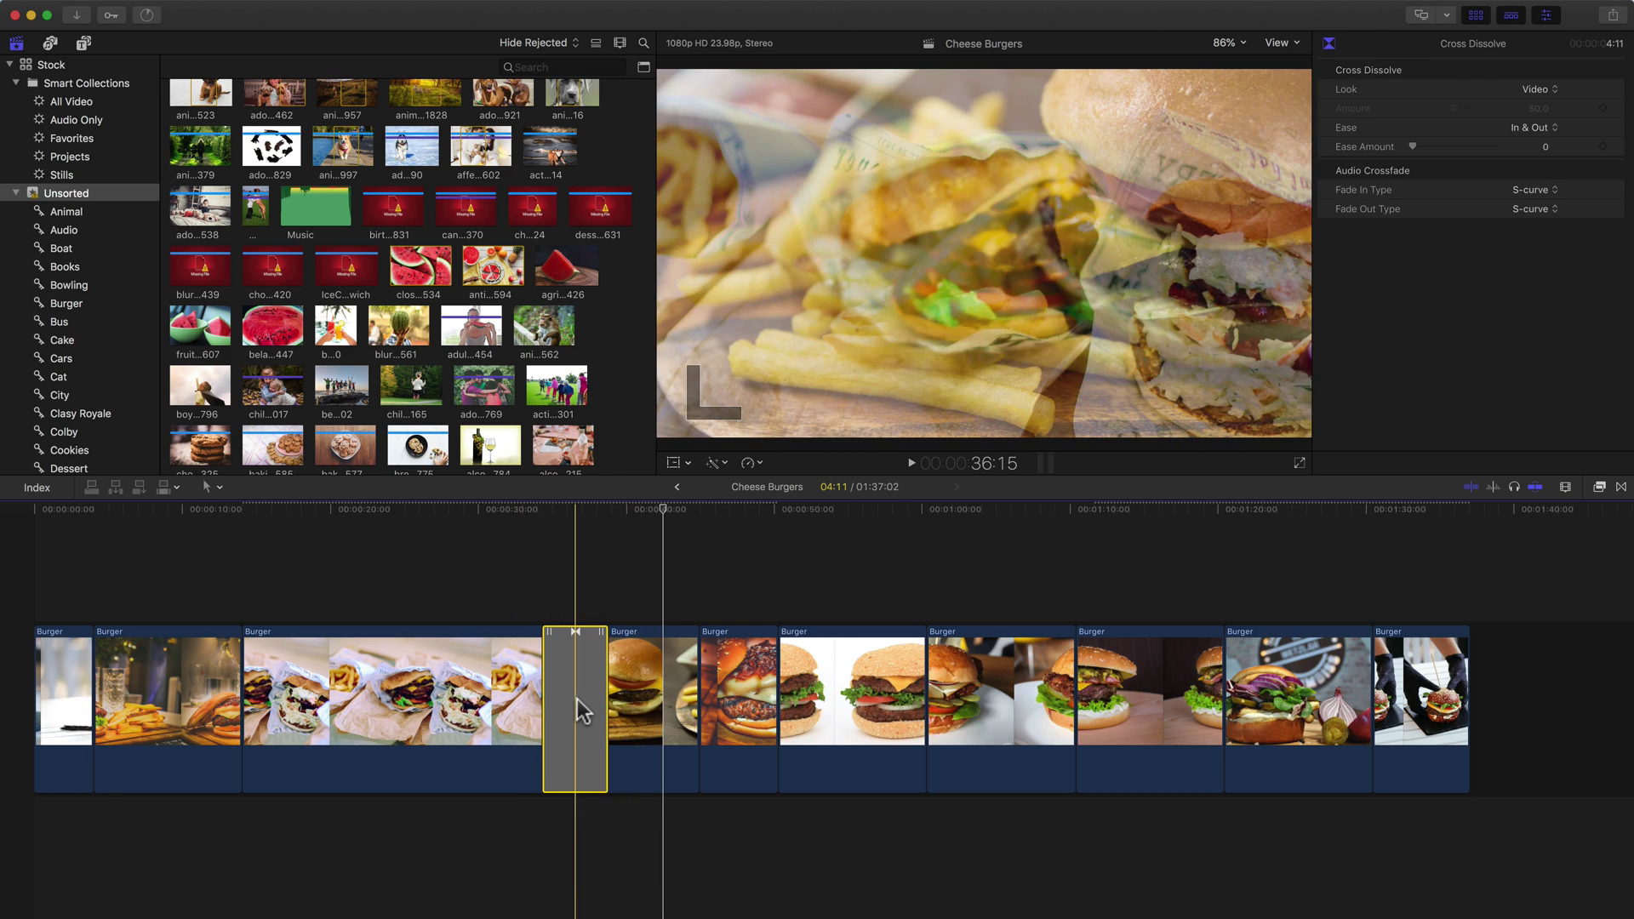
left_click(577, 698)
key("BackSpace")
key("super+a")
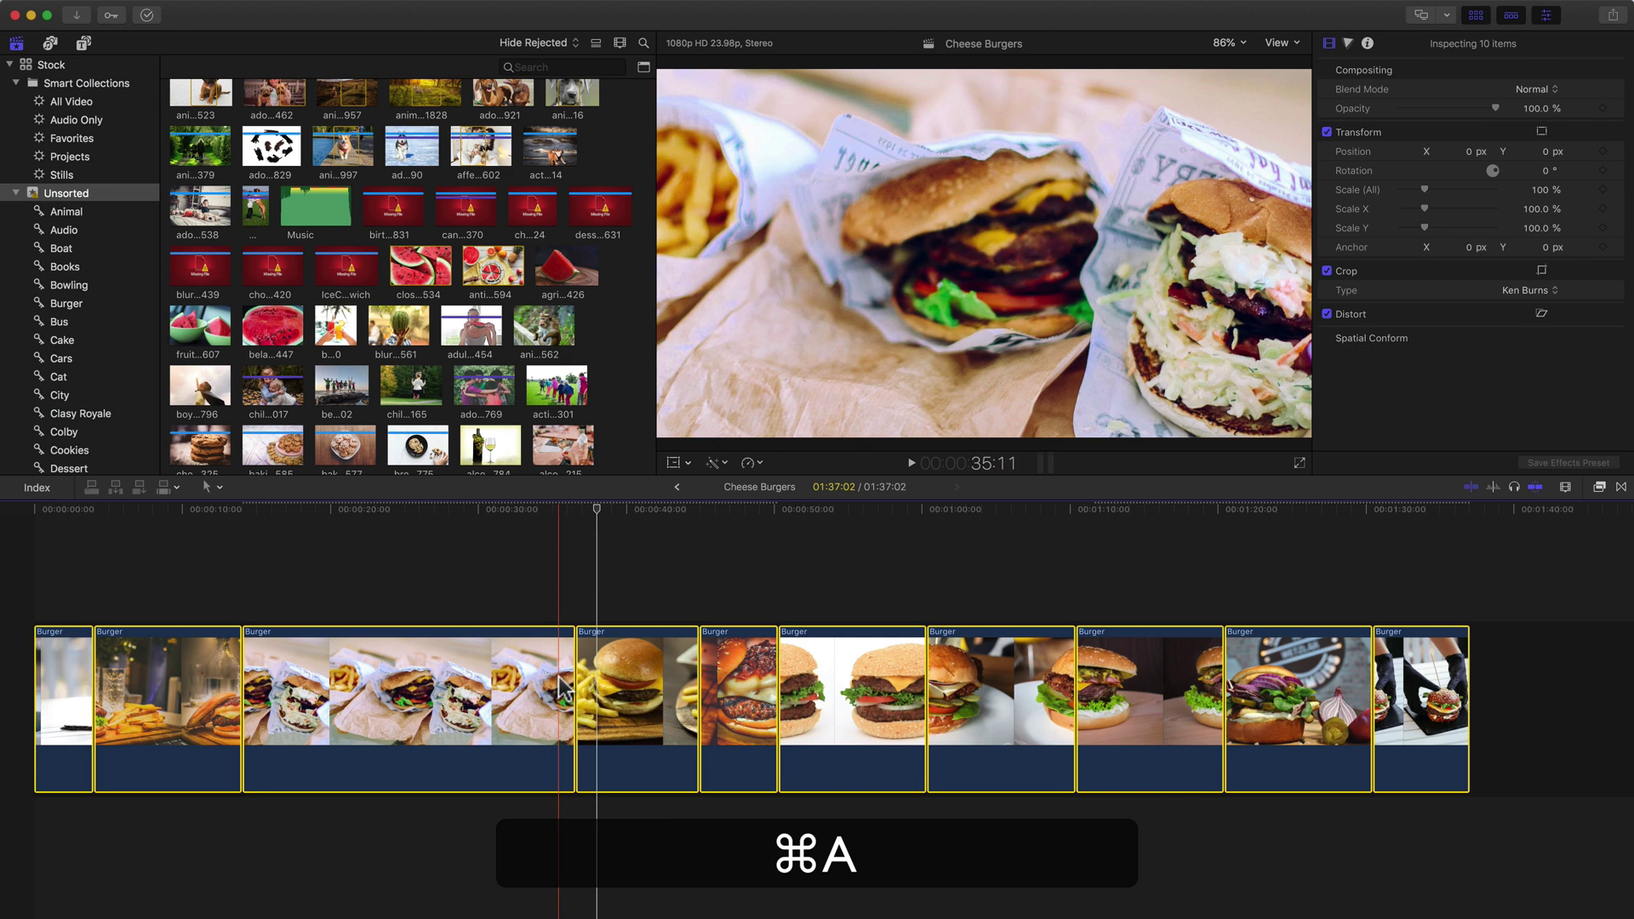
key("BackSpace")
Step: Preview browser clips and add MVI_7799 to the empty timeline
left_click(351, 383)
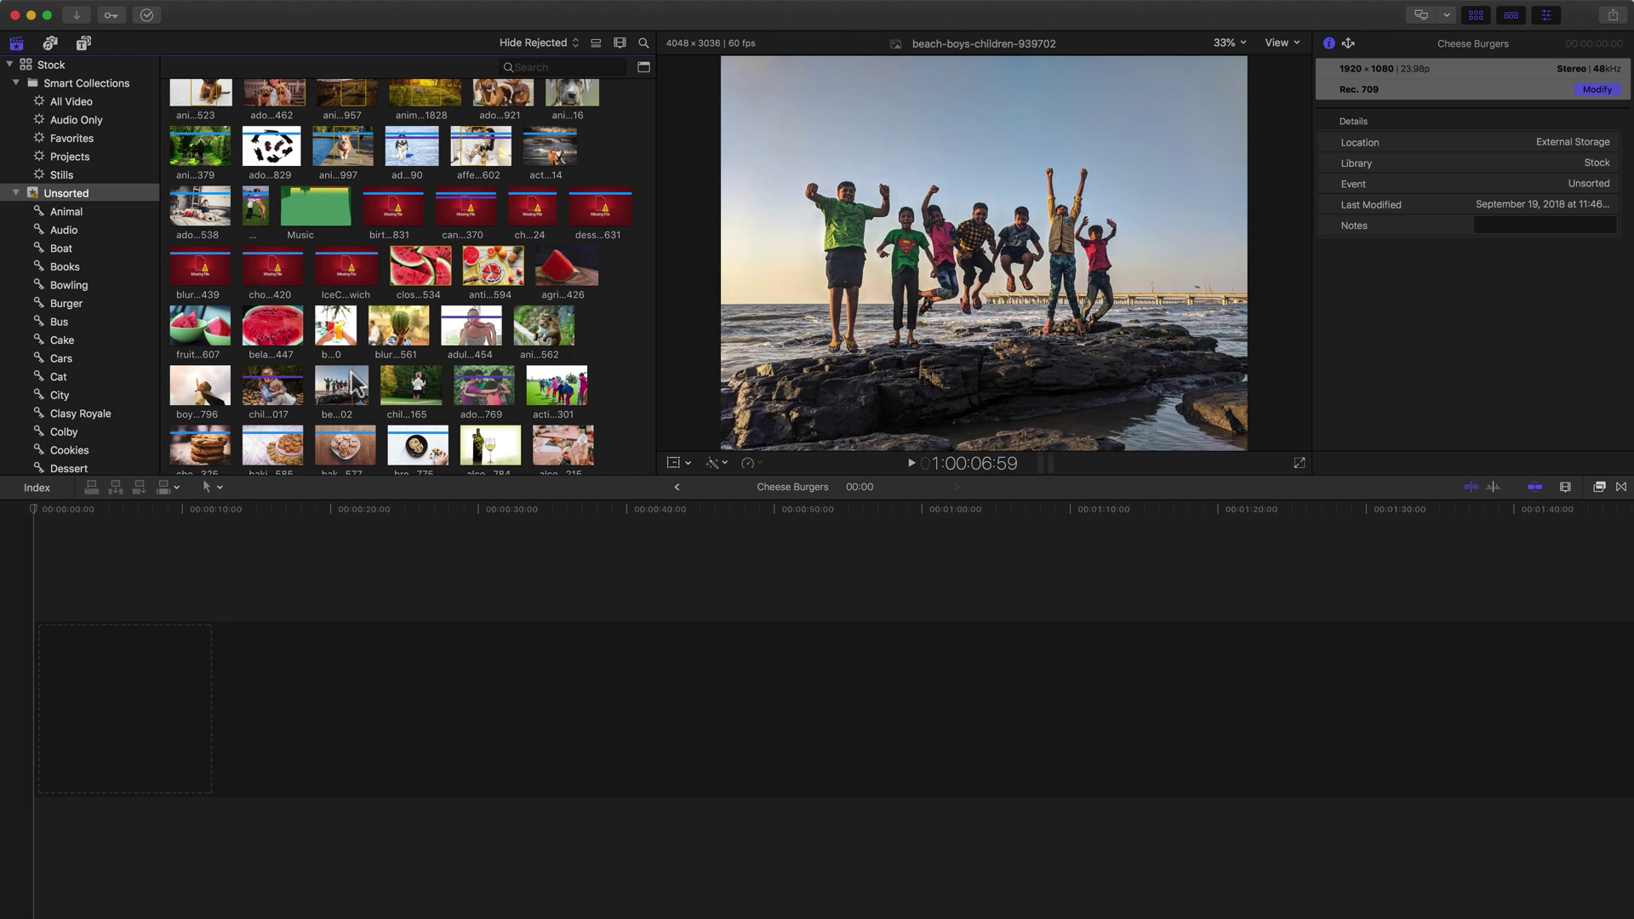
scroll(353, 378, "up", 2)
scroll(350, 379, "up", 10)
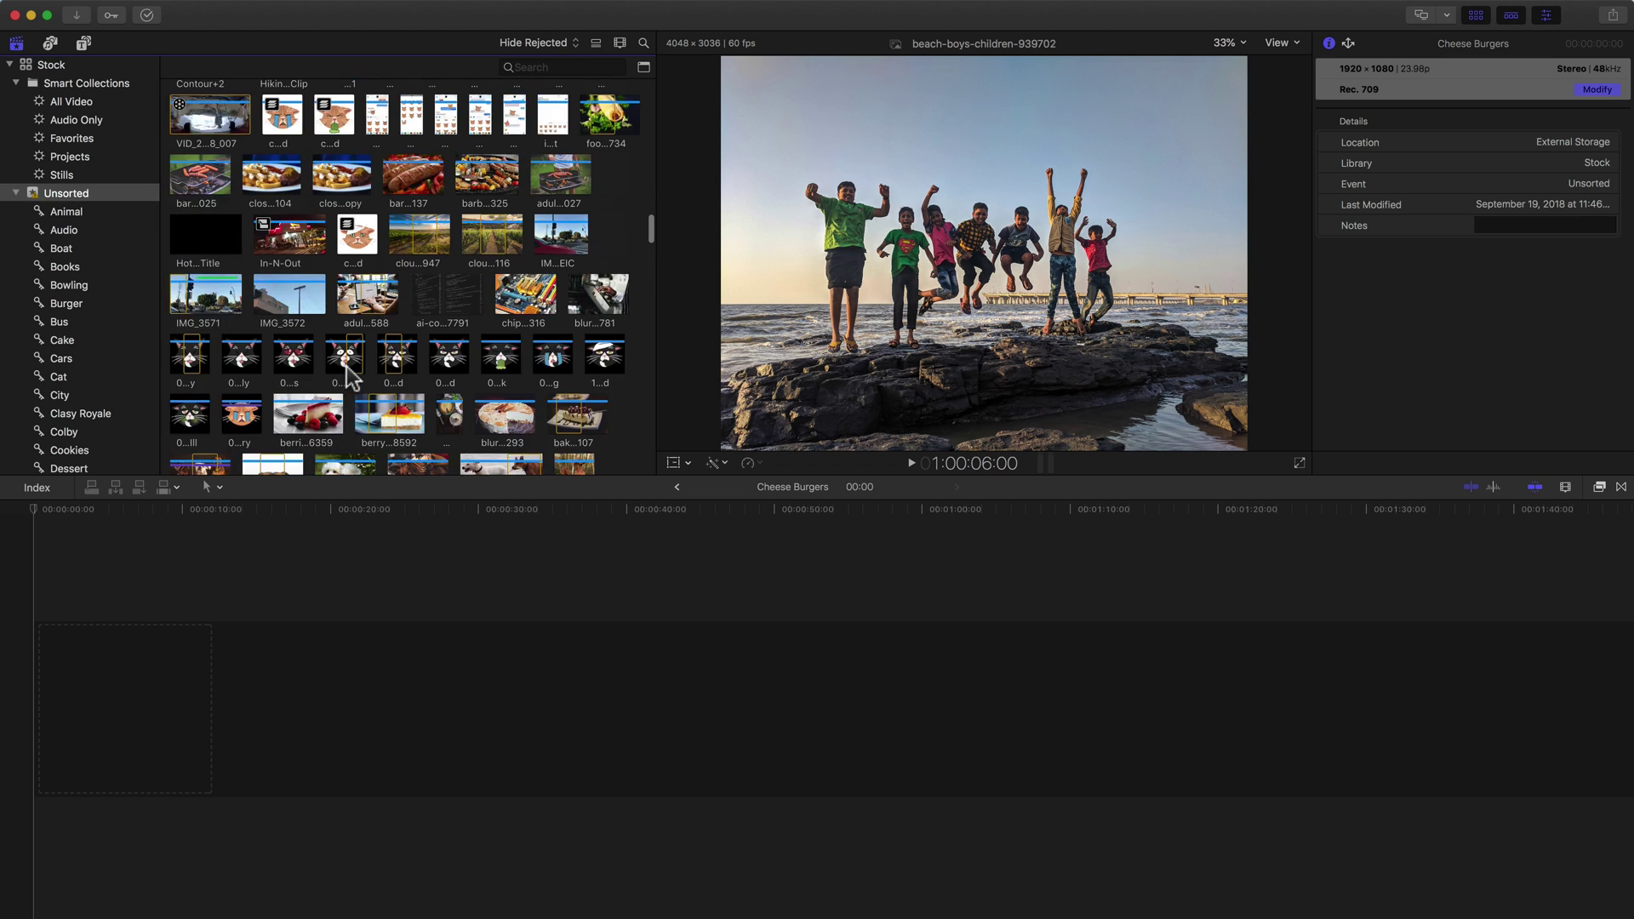
left_click(349, 370)
scroll(350, 367, "up", 2)
left_click_drag(509, 171, 344, 694)
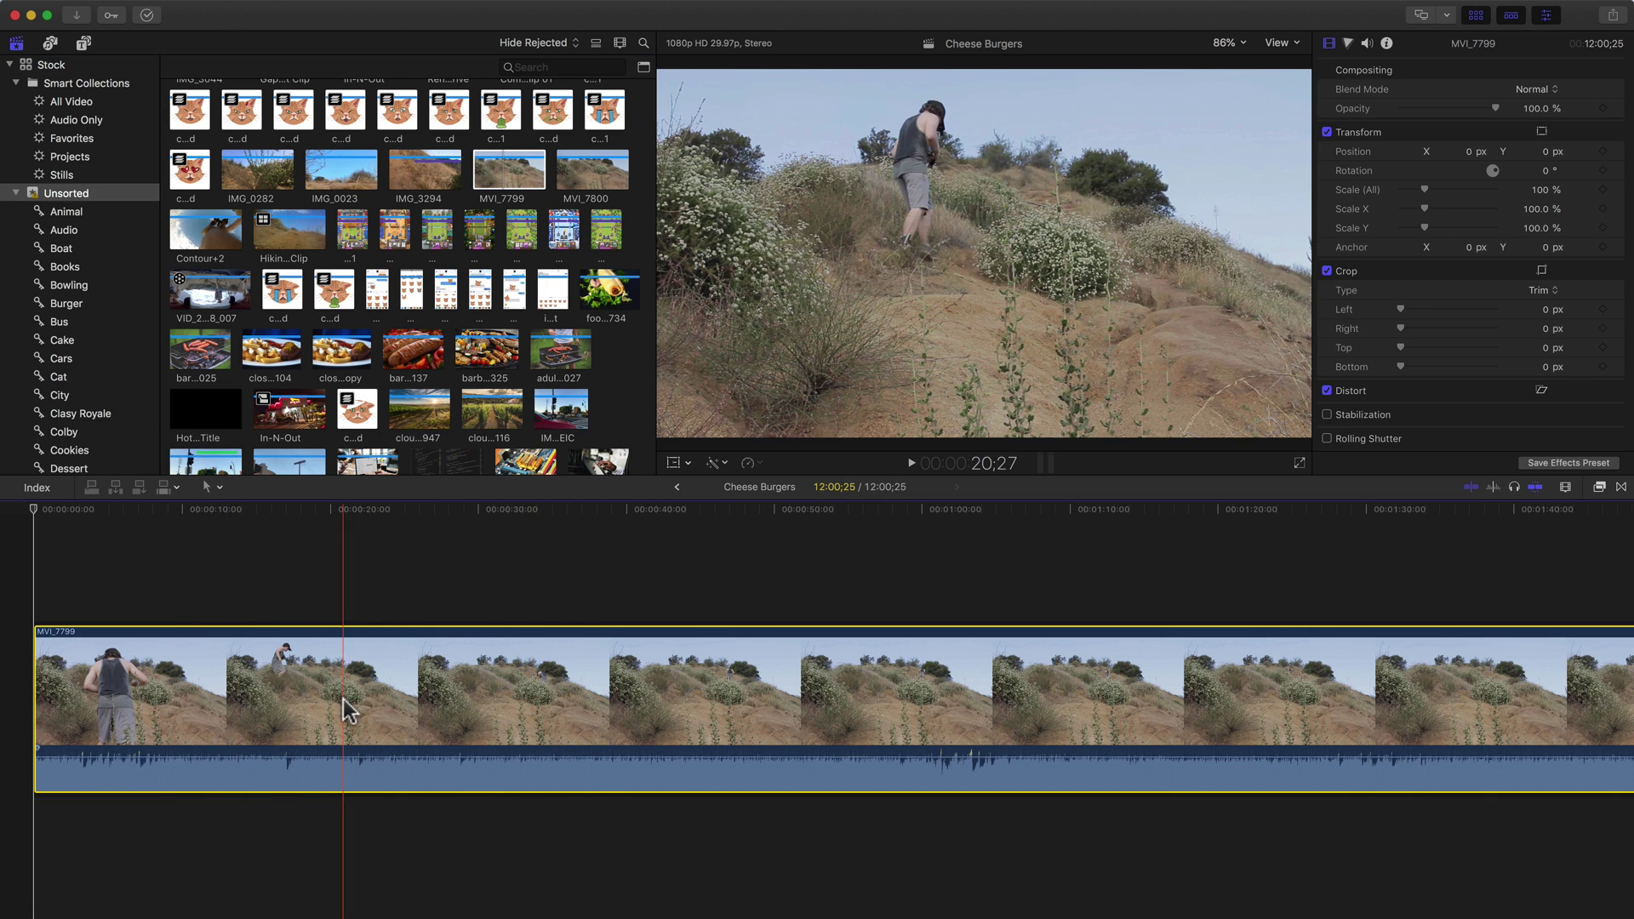
Step: Blade MVI_7799 twice and delete its first and last pieces, keeping the middle
key("b")
left_click(328, 706)
left_click(679, 693)
key("a")
key("BackSpace")
left_click(255, 689)
key("BackSpace")
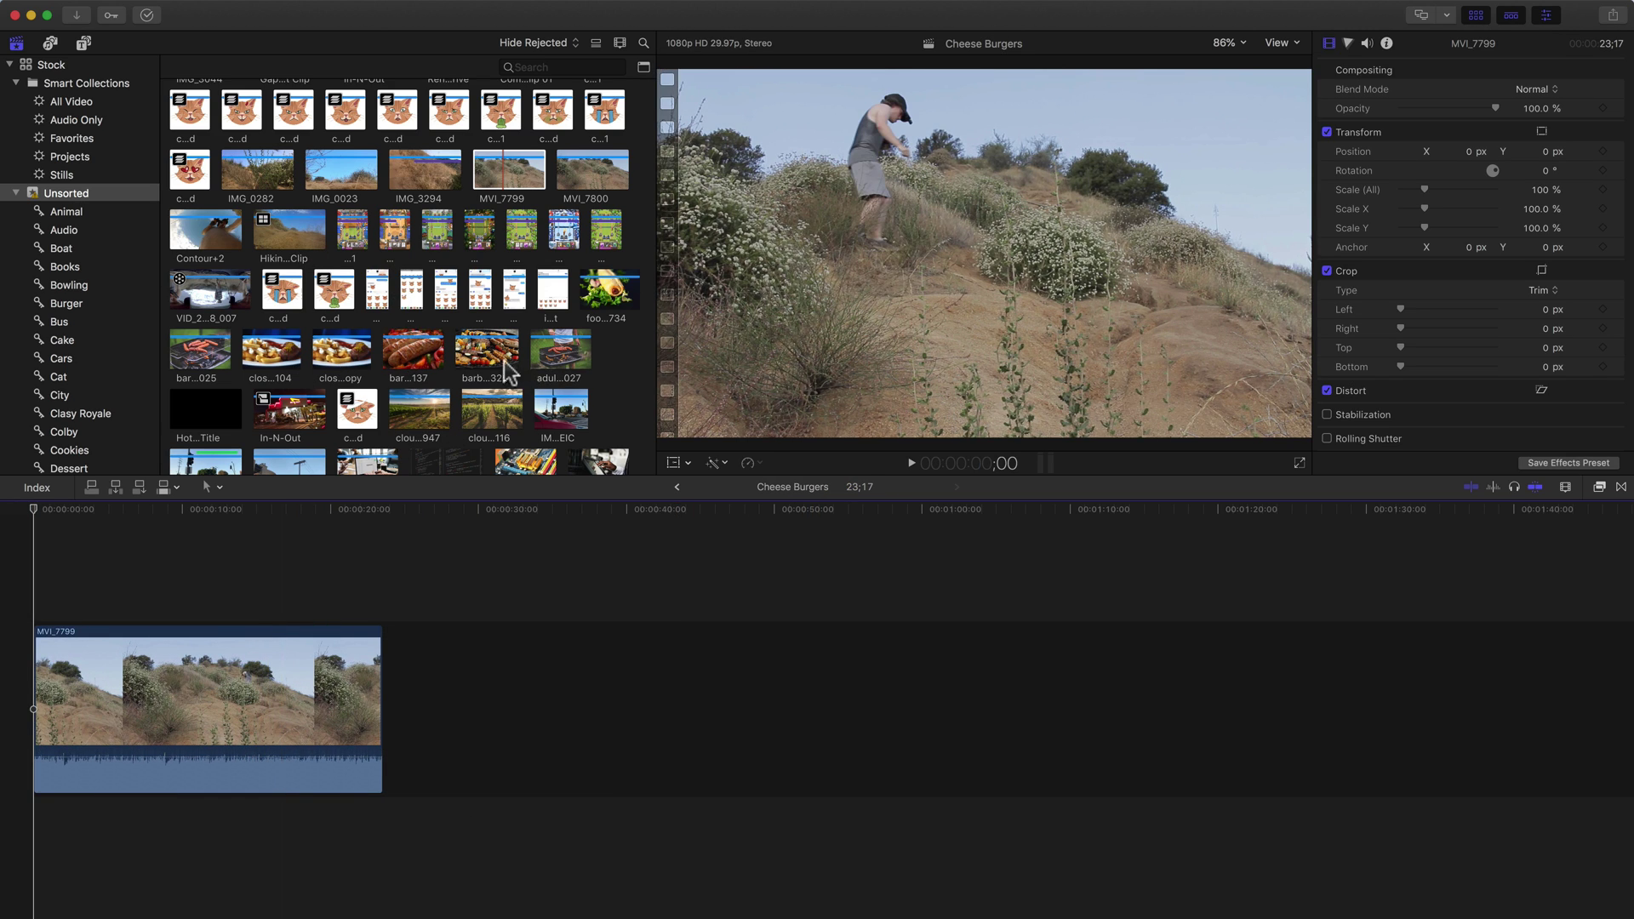
Step: Append IMG_0282, blade it and delete its end so the project runs 57:22
key("super+1")
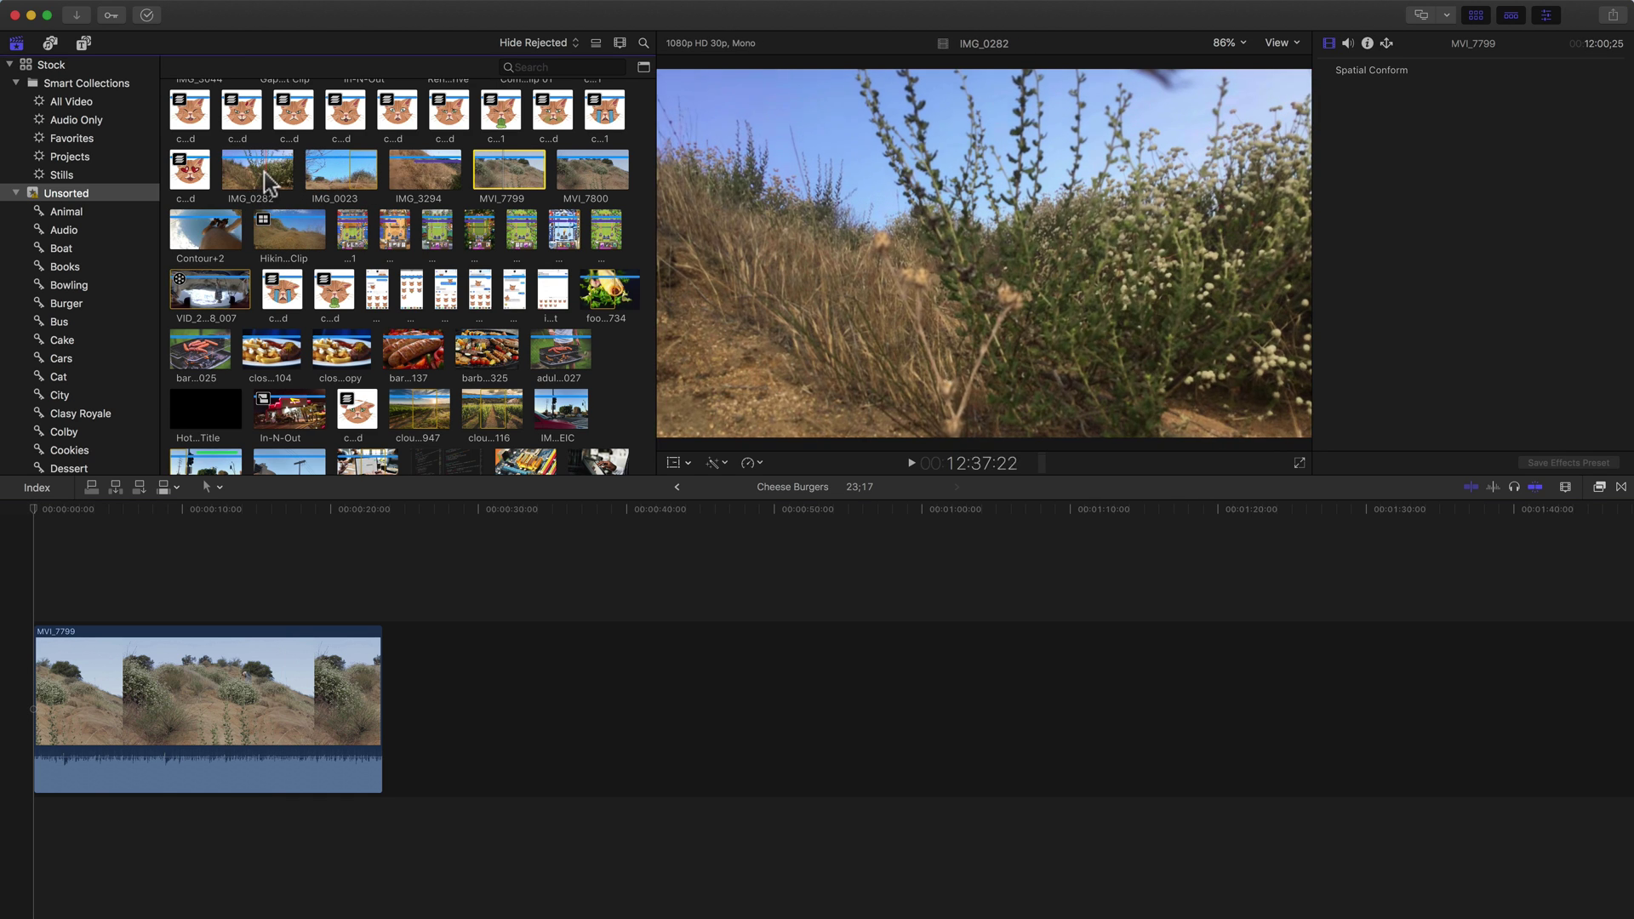
left_click(265, 180)
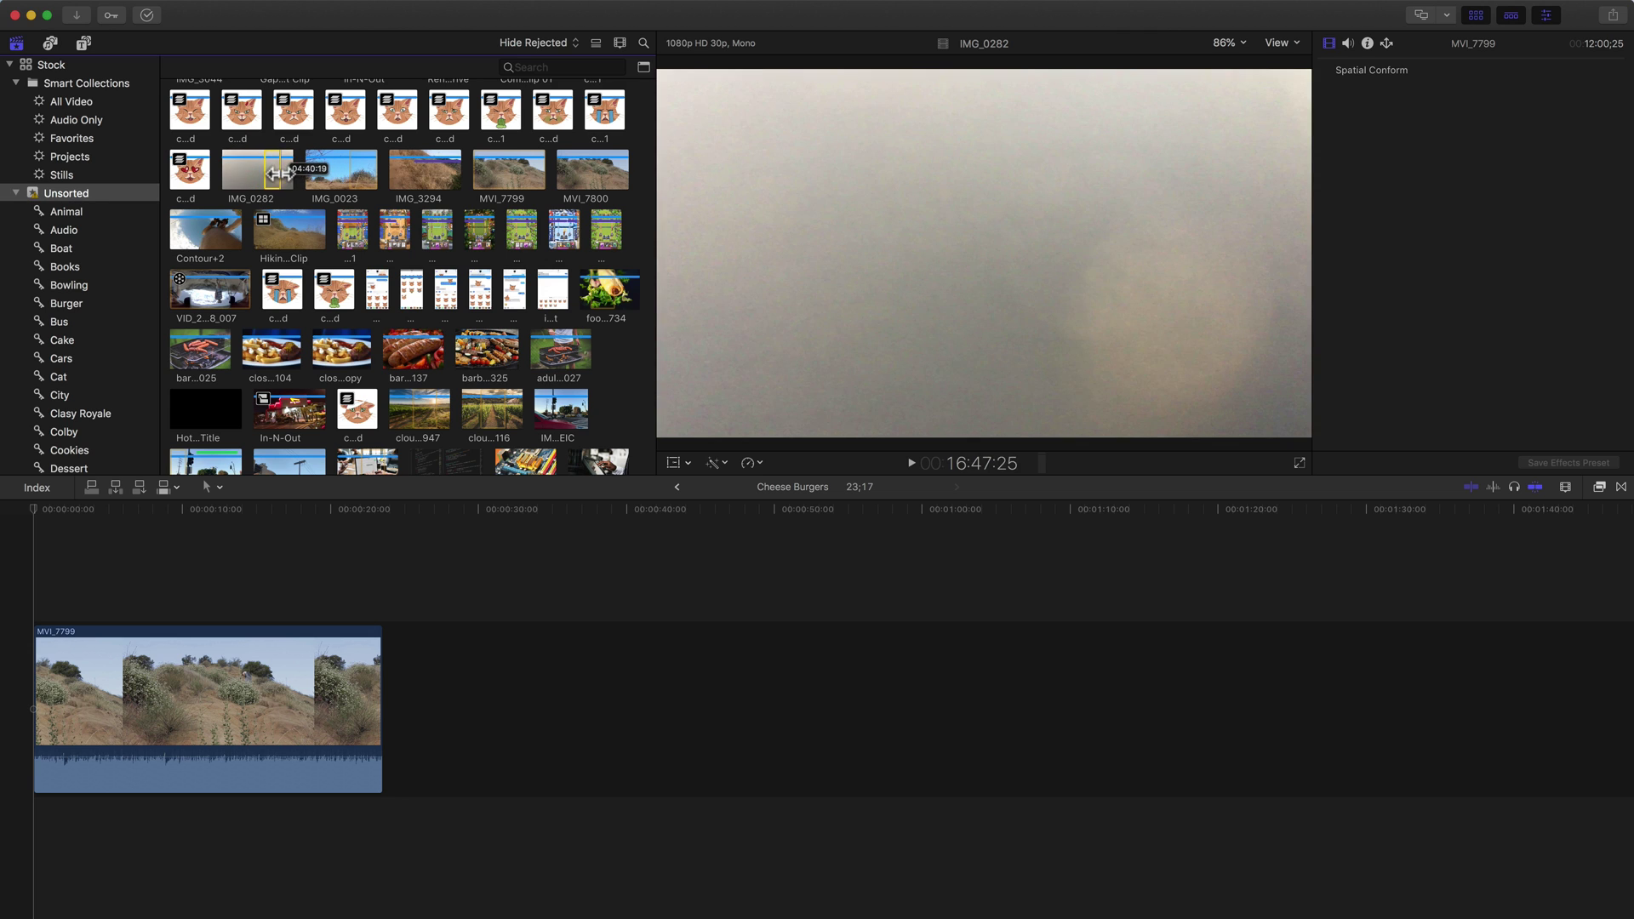
left_click_drag(289, 212, 430, 729)
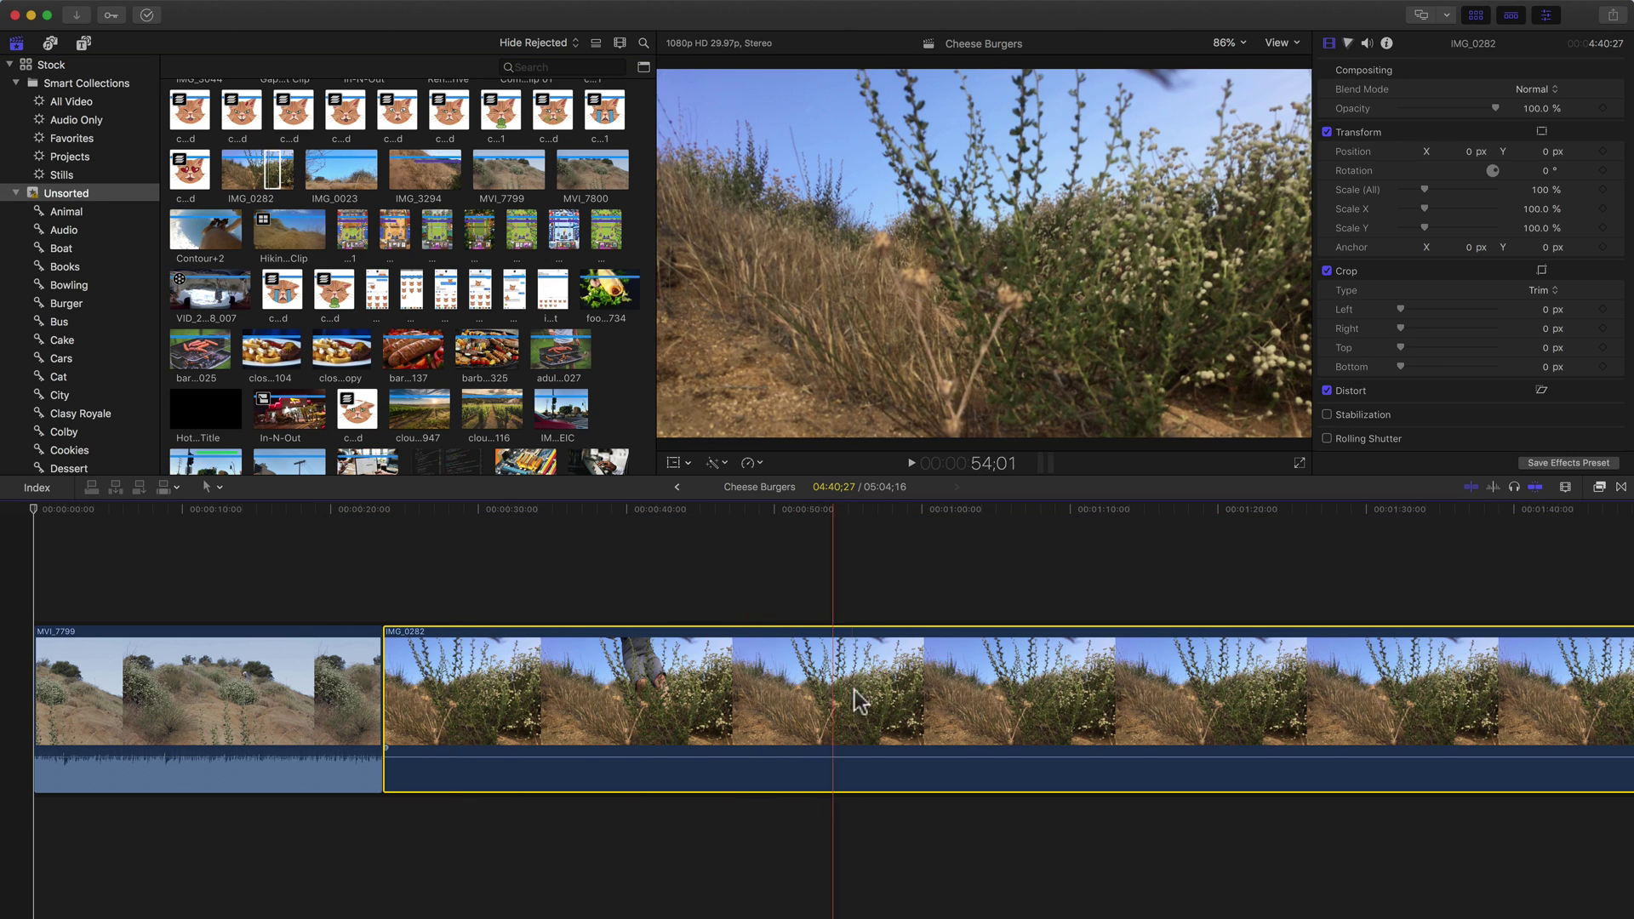
key("b")
left_click(890, 693)
key("a")
left_click(927, 694)
key("BackSpace")
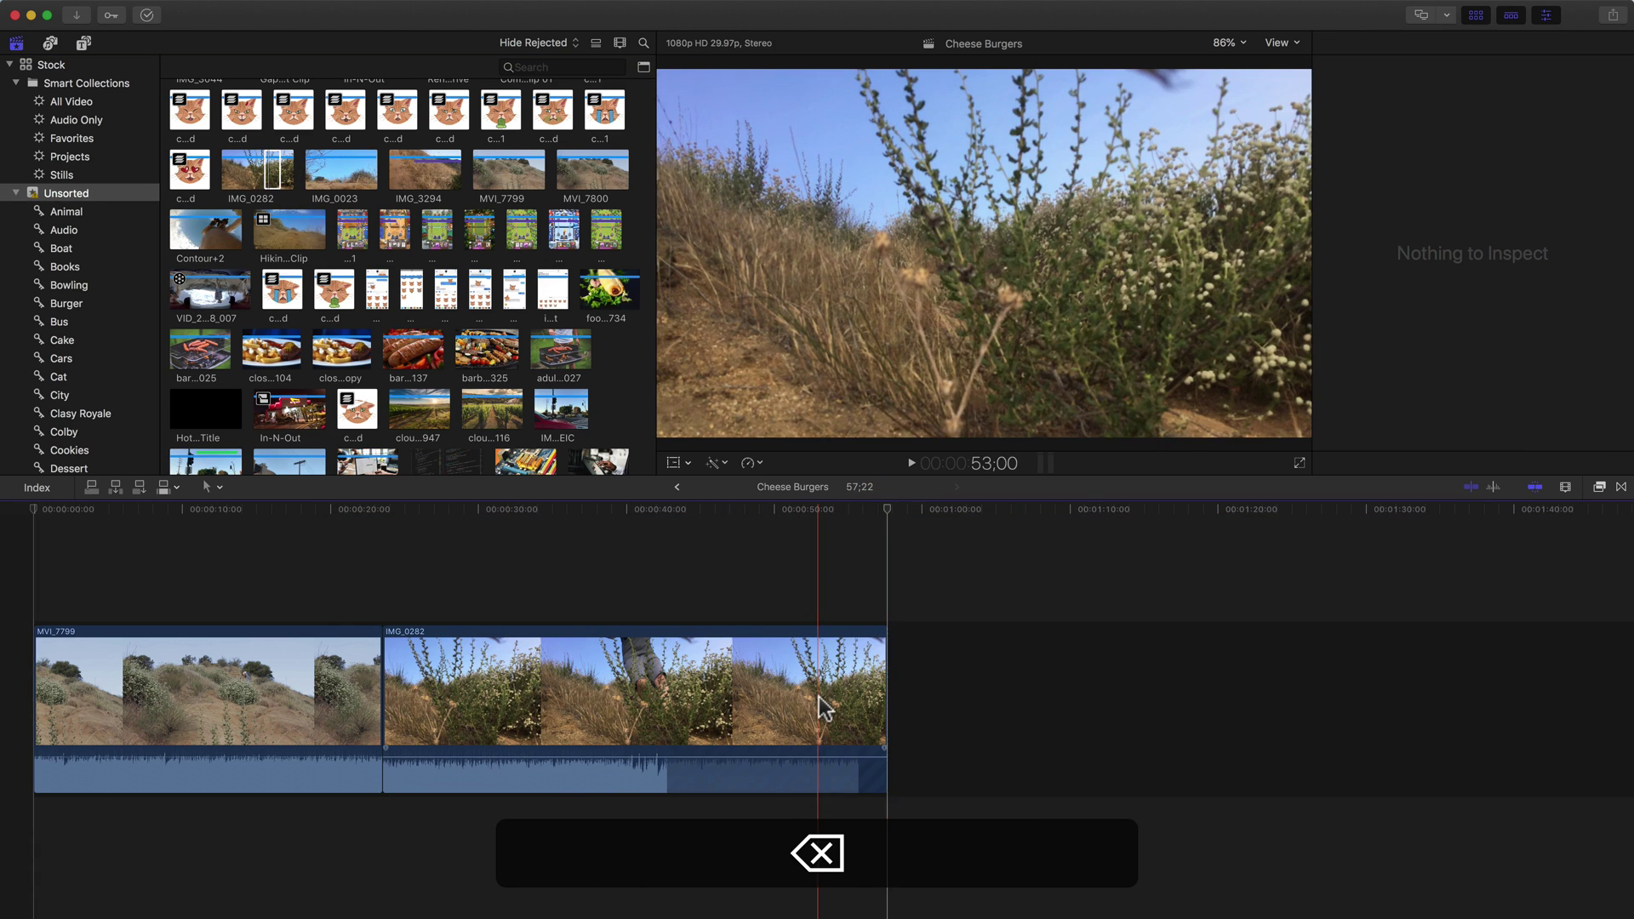
key("shift+z")
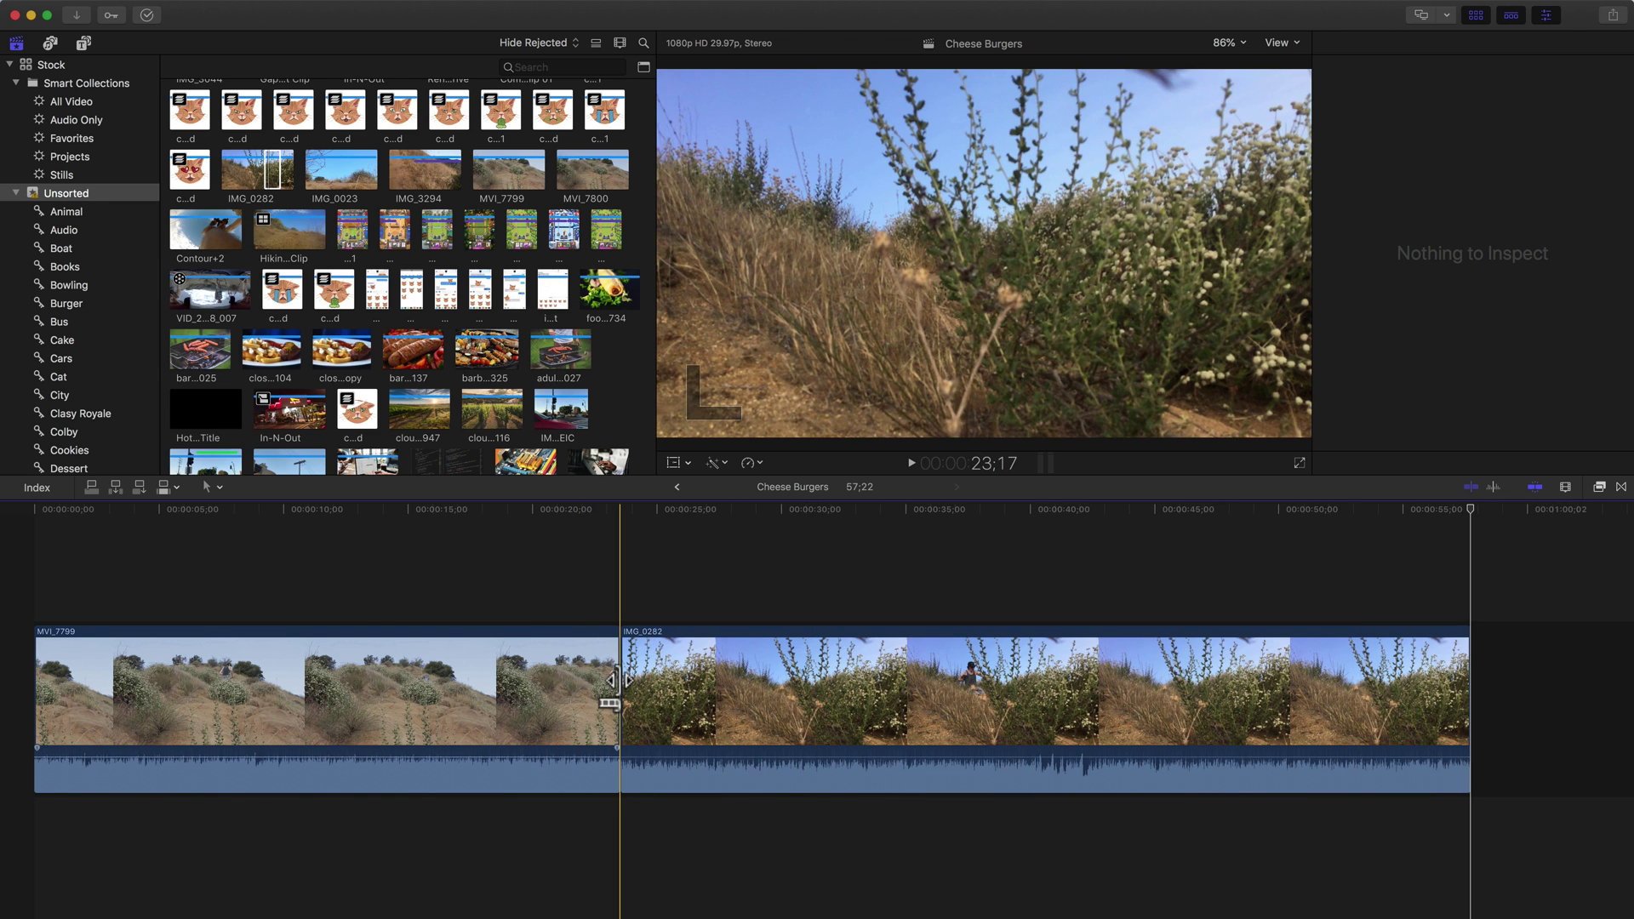
Step: Roll the cut between MVI_7799 and IMG_0282 earlier with the Trim tool
key("t")
left_click(622, 693)
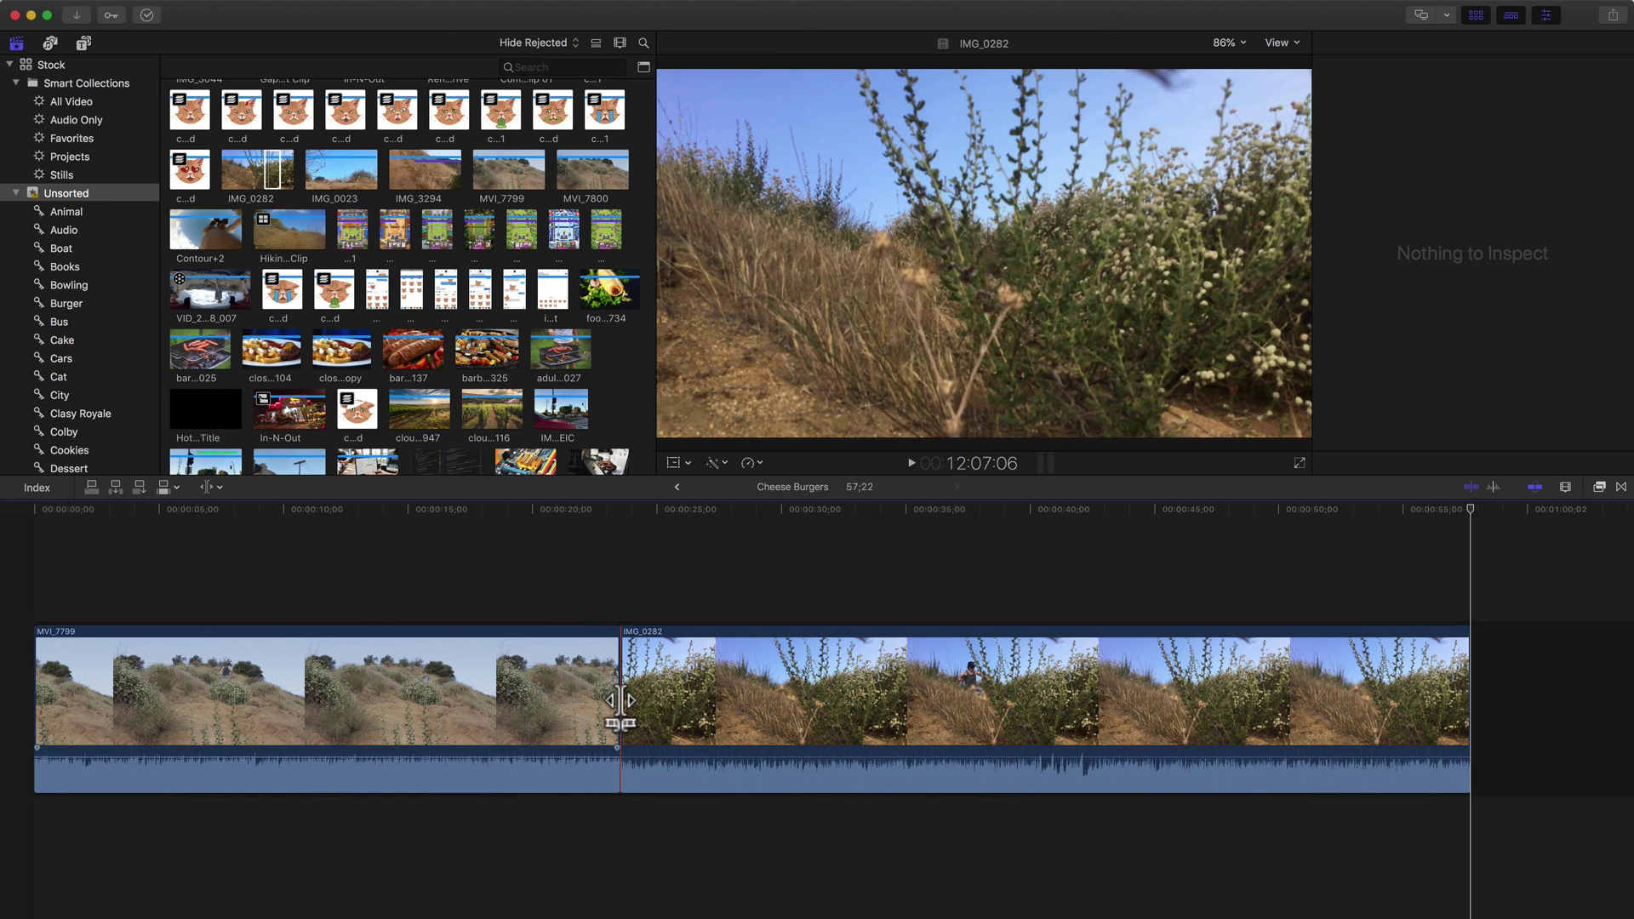
mouse_move(619, 700)
left_mouse_down()
mouse_move(441, 699)
mouse_move(734, 700)
mouse_move(569, 700)
mouse_move(605, 700)
left_mouse_up()
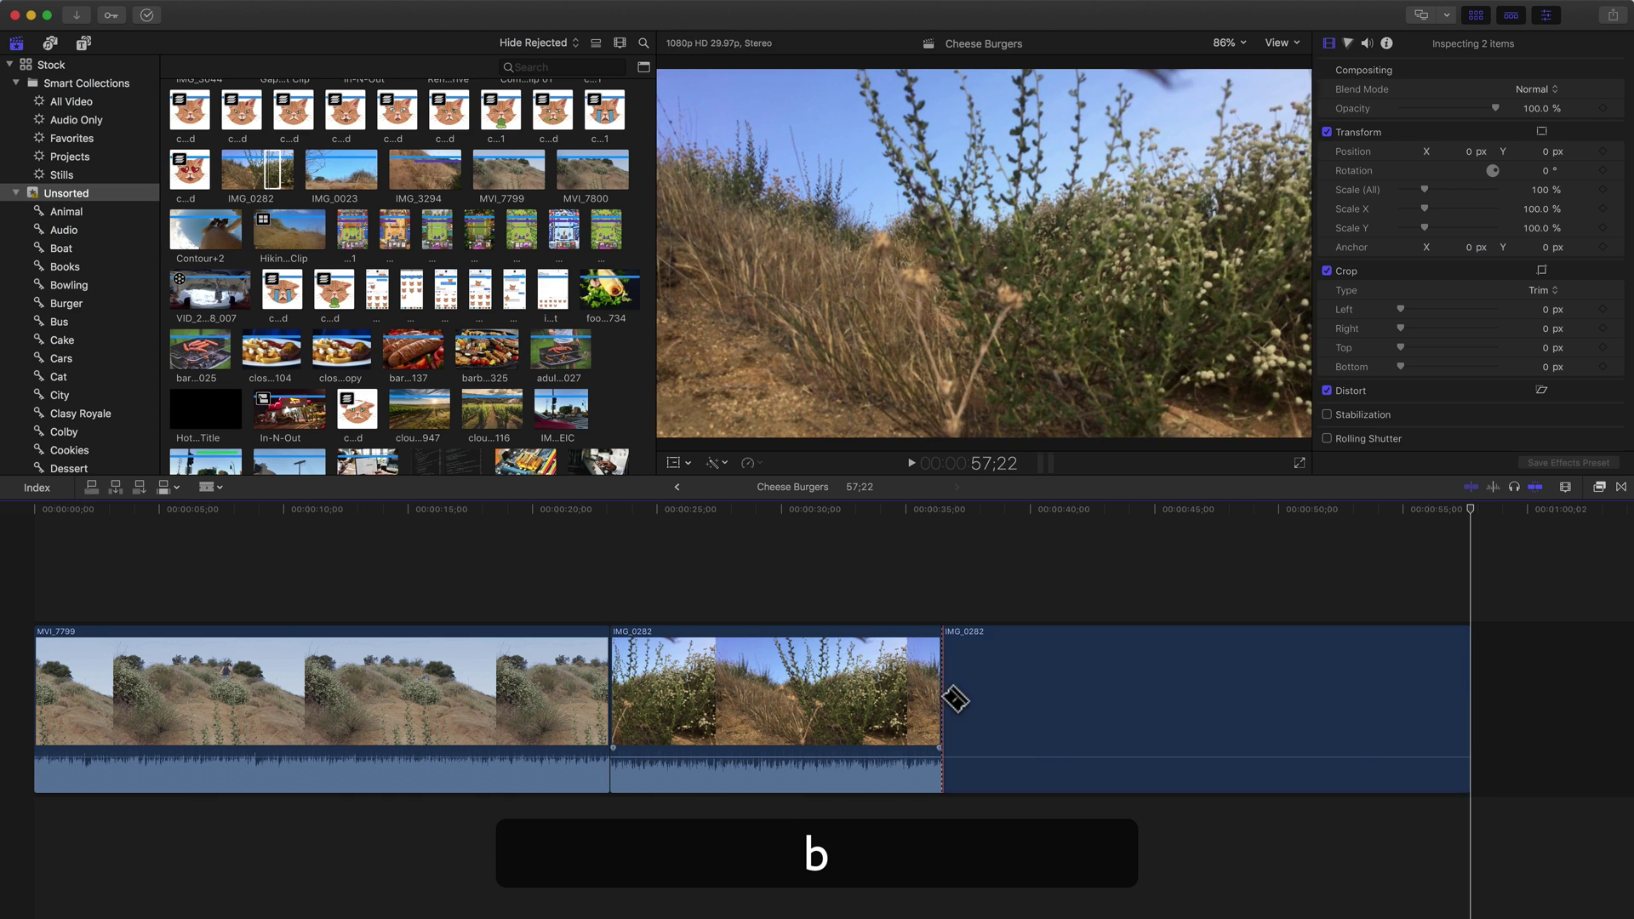
Step: Delete IMG_0282's leftover tail piece so the project runs 36:15
key("a")
left_click(1042, 686)
key("BackSpace")
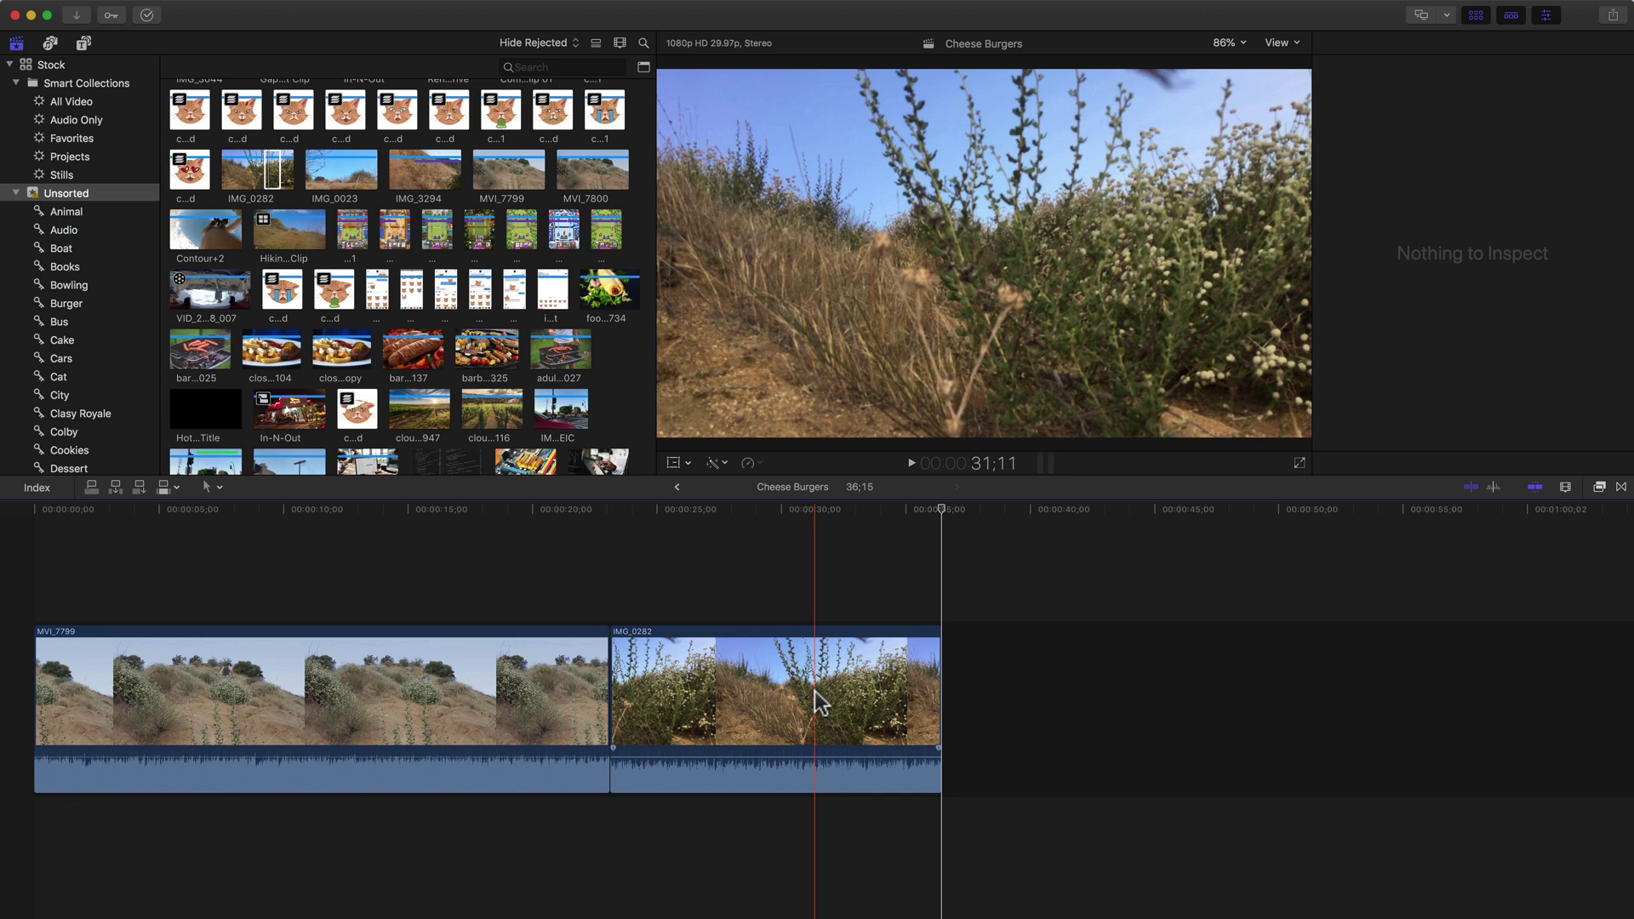
Step: Slip IMG_0282's footage left by about four seconds, keeping the project at 36:15
key("t")
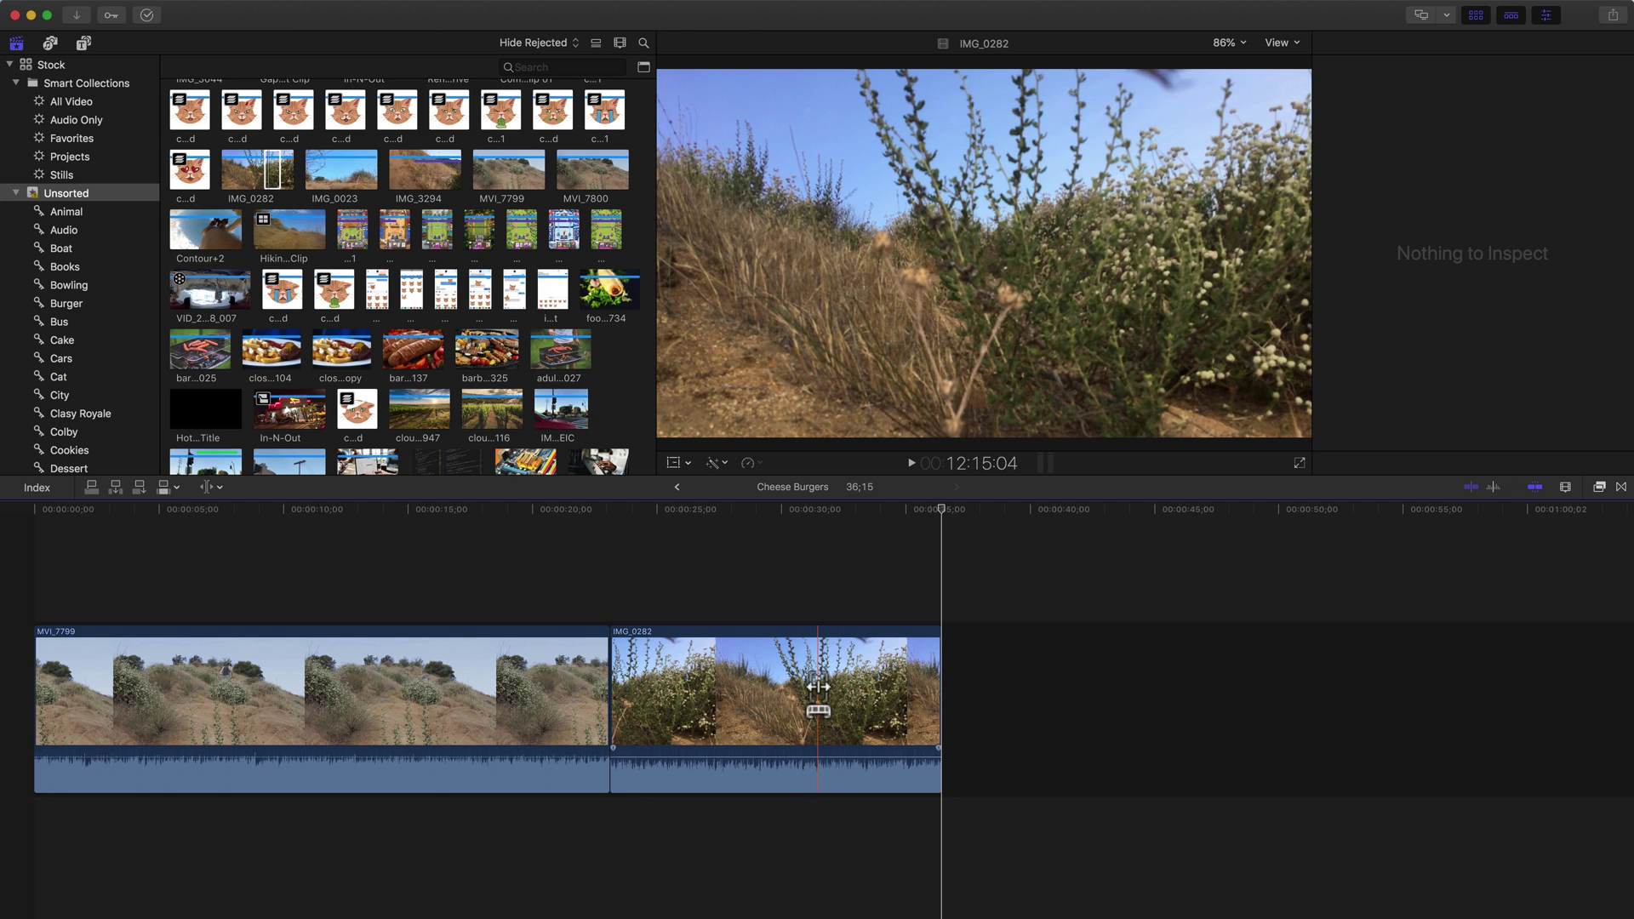
left_click_drag(818, 686, 755, 689)
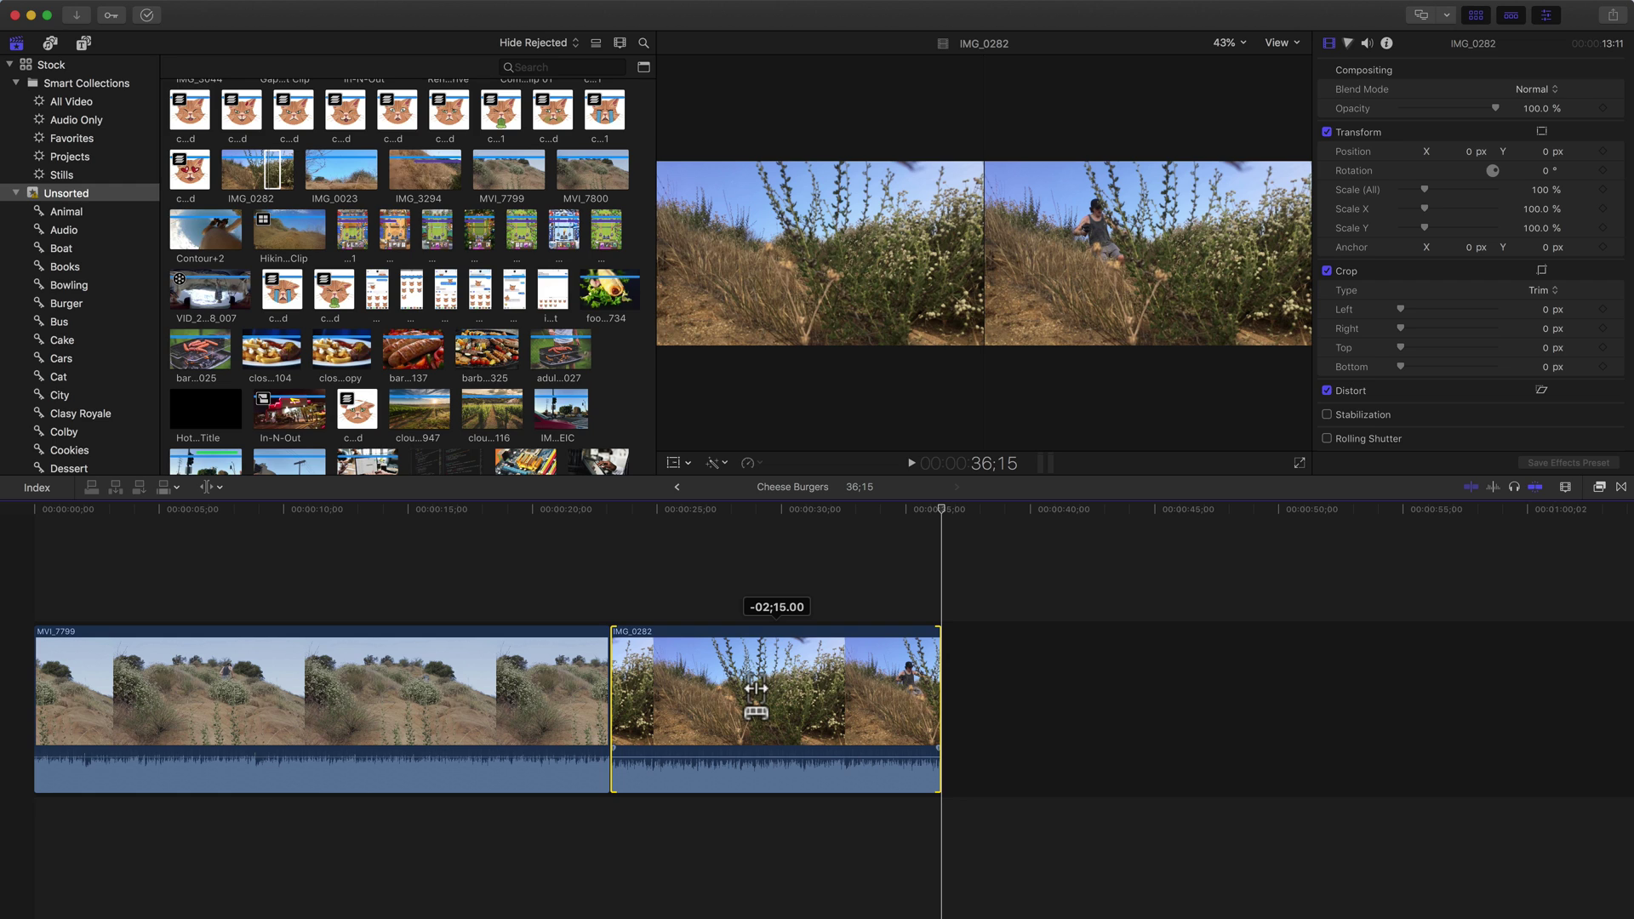
left_click_drag(756, 689, 762, 686)
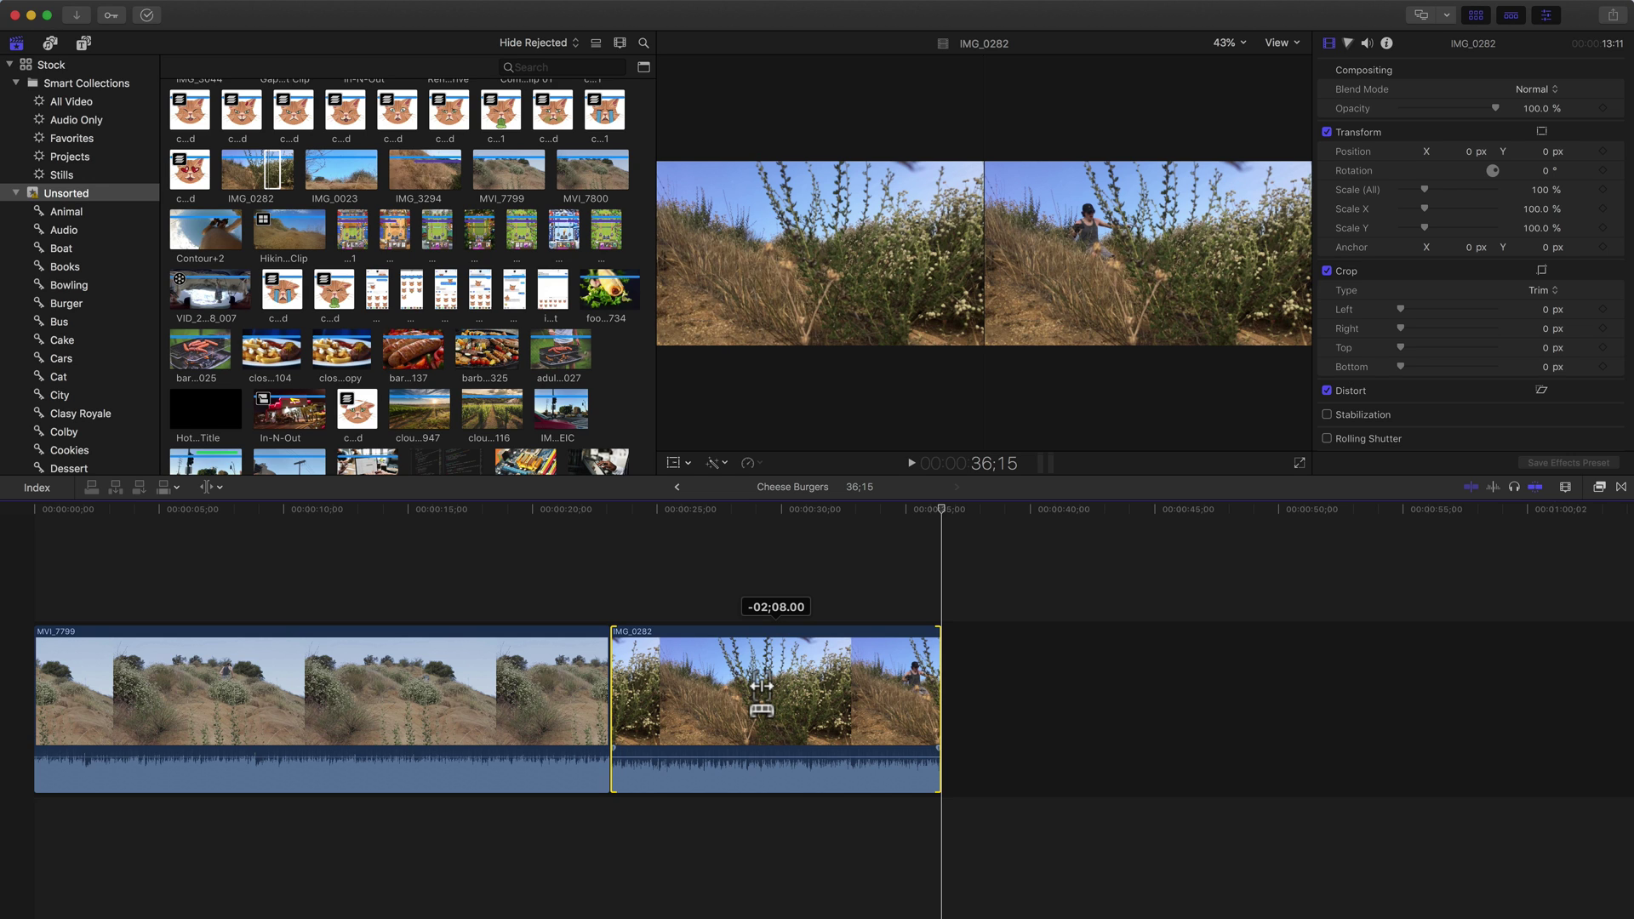
left_click_drag(762, 686, 505, 680)
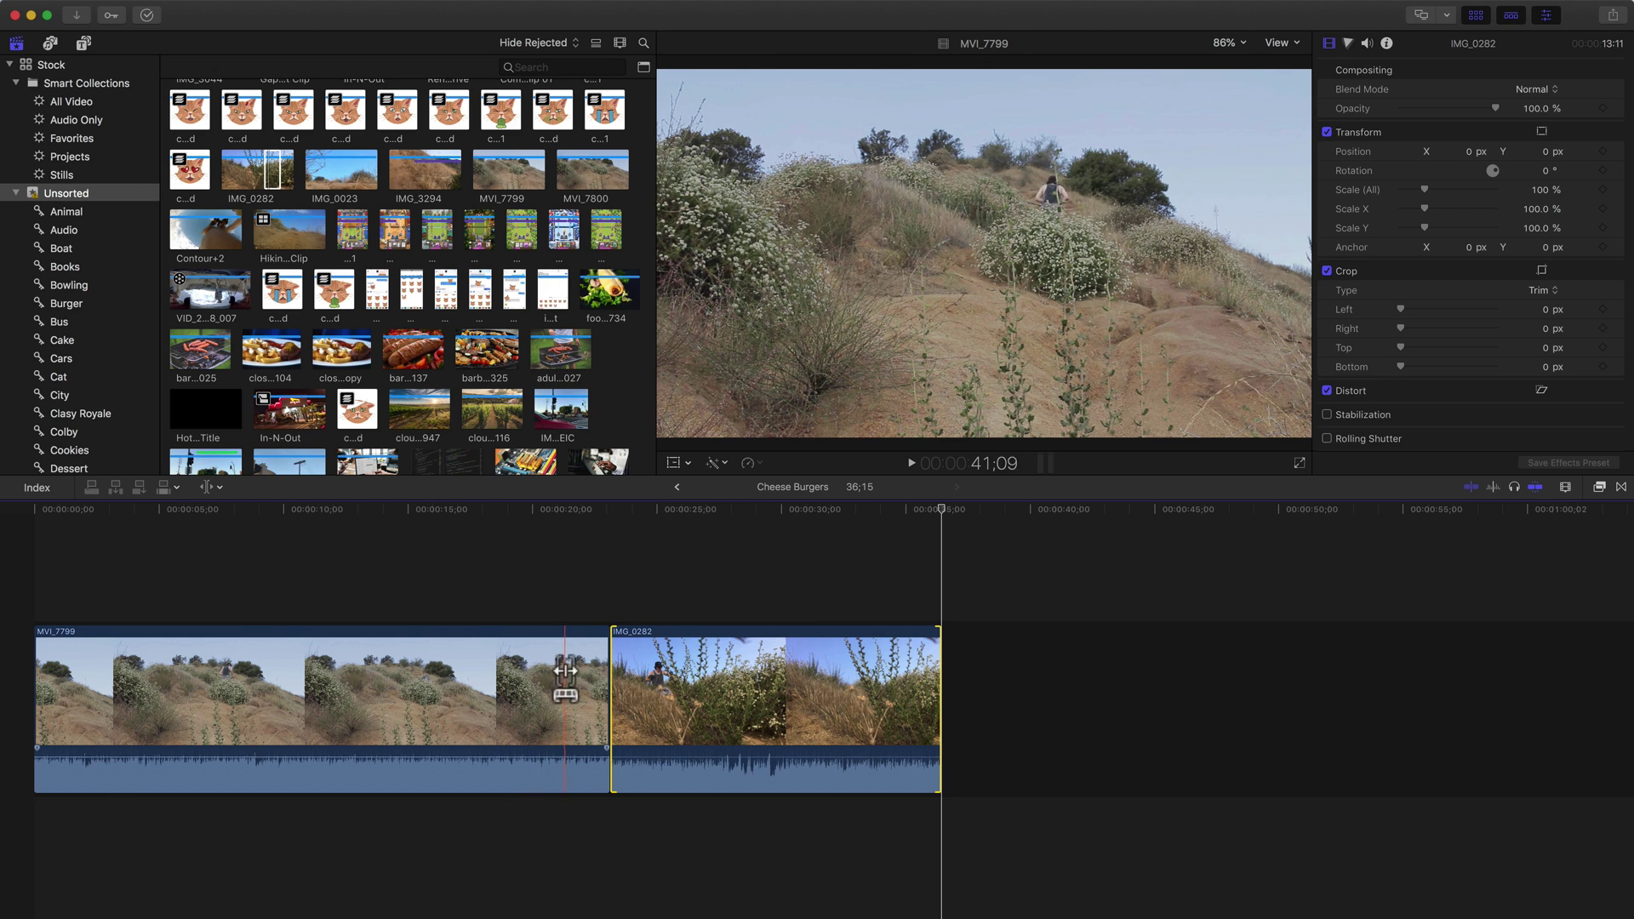
left_click(582, 508)
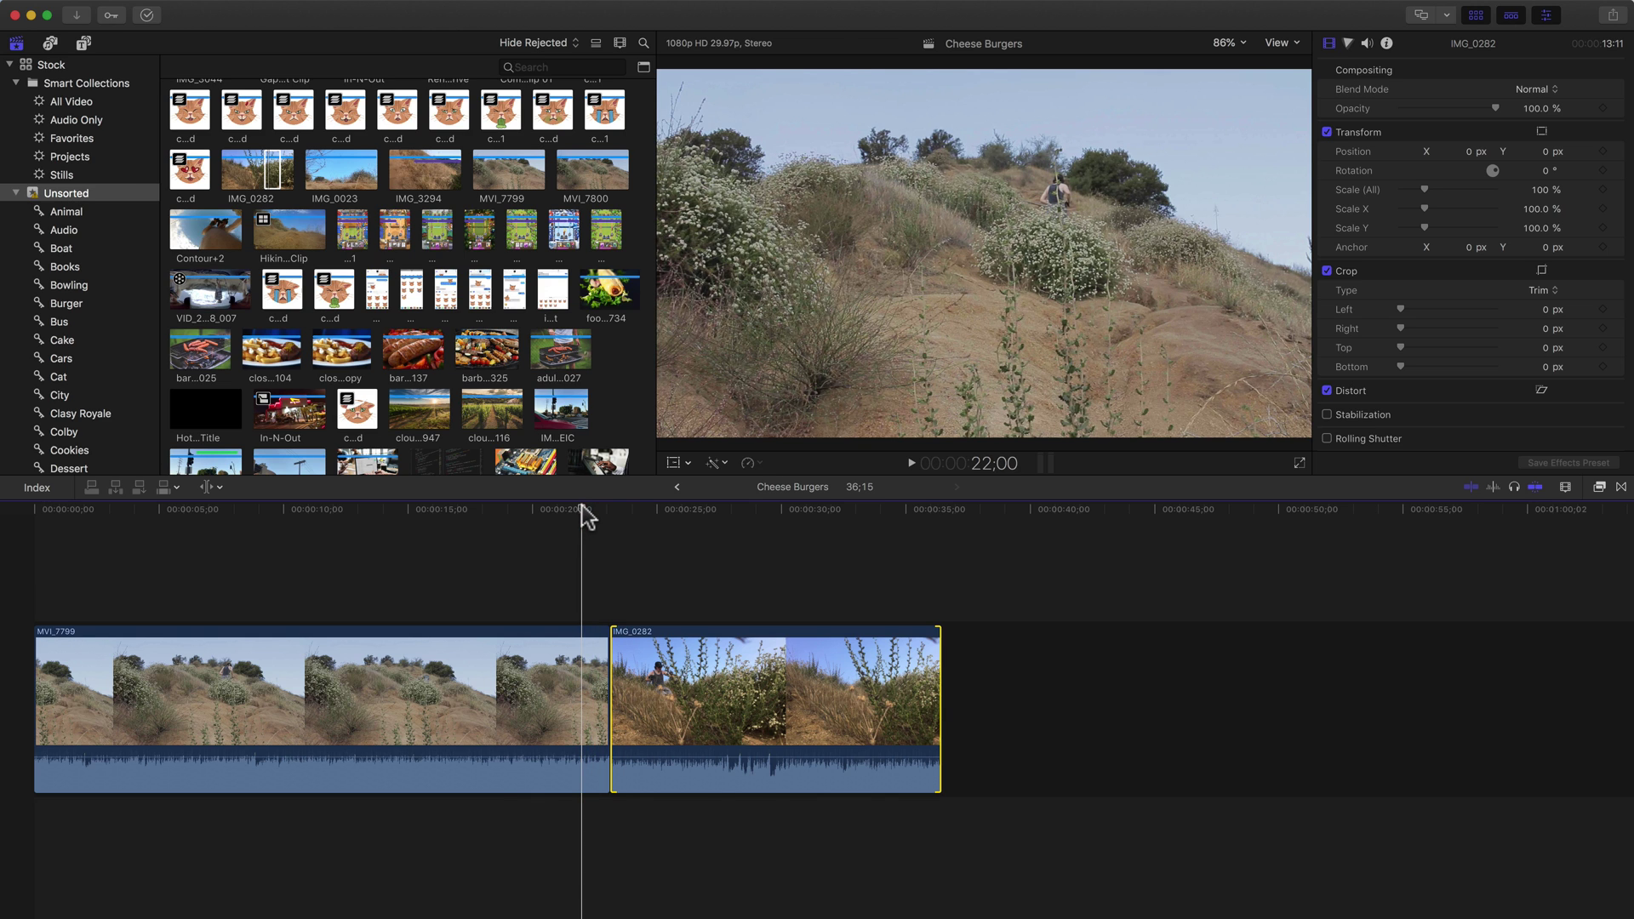
key("space")
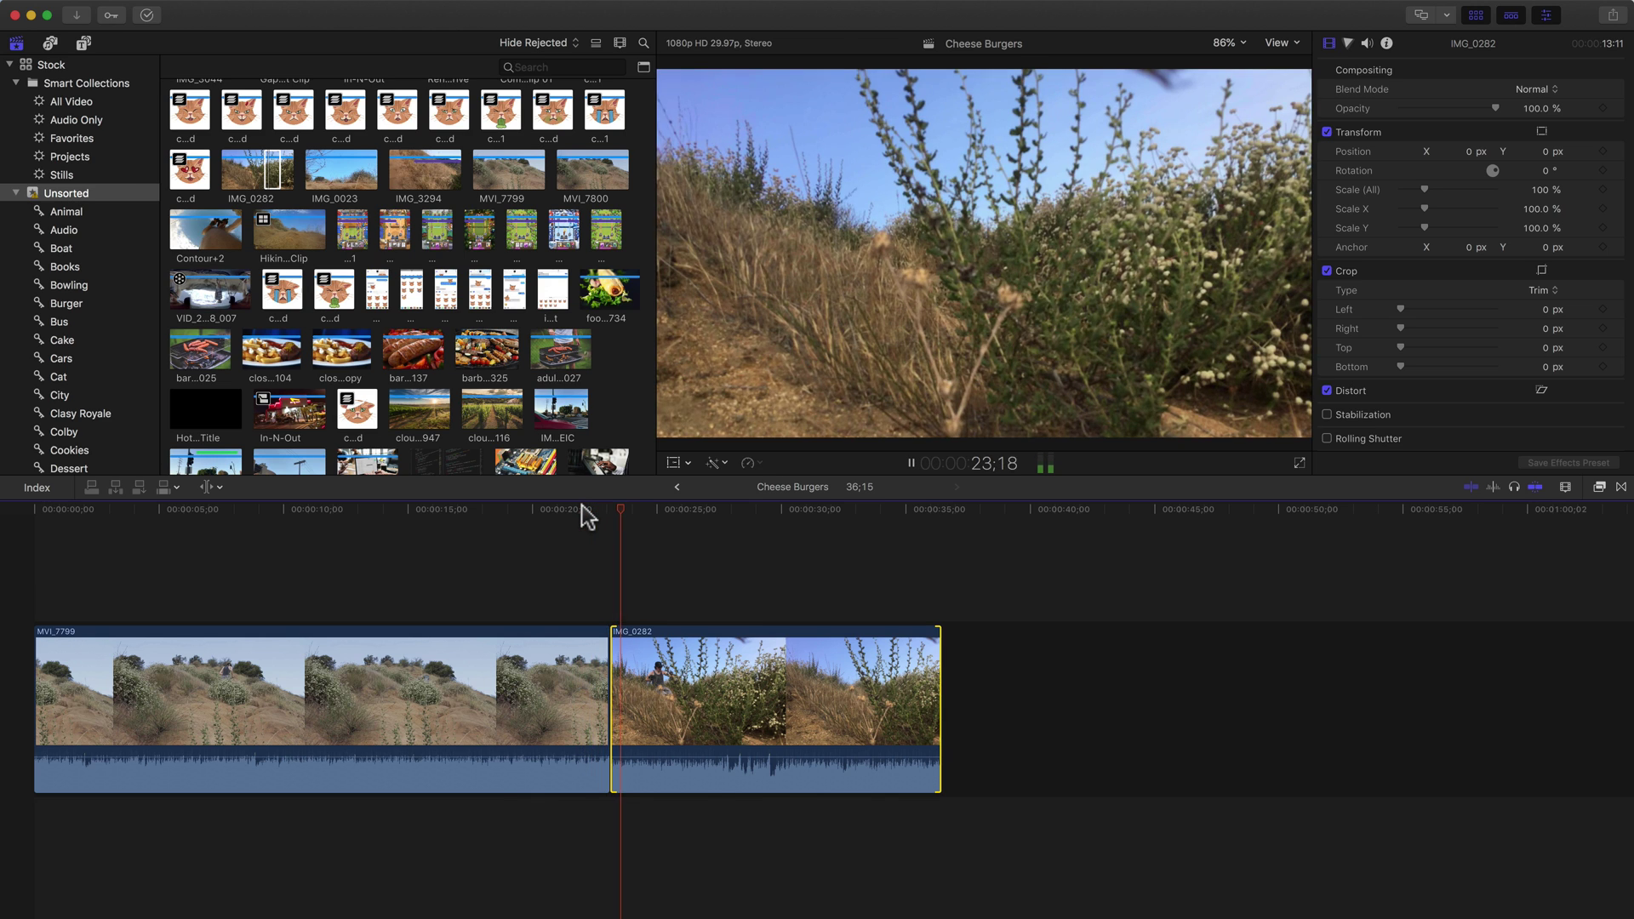
key("space")
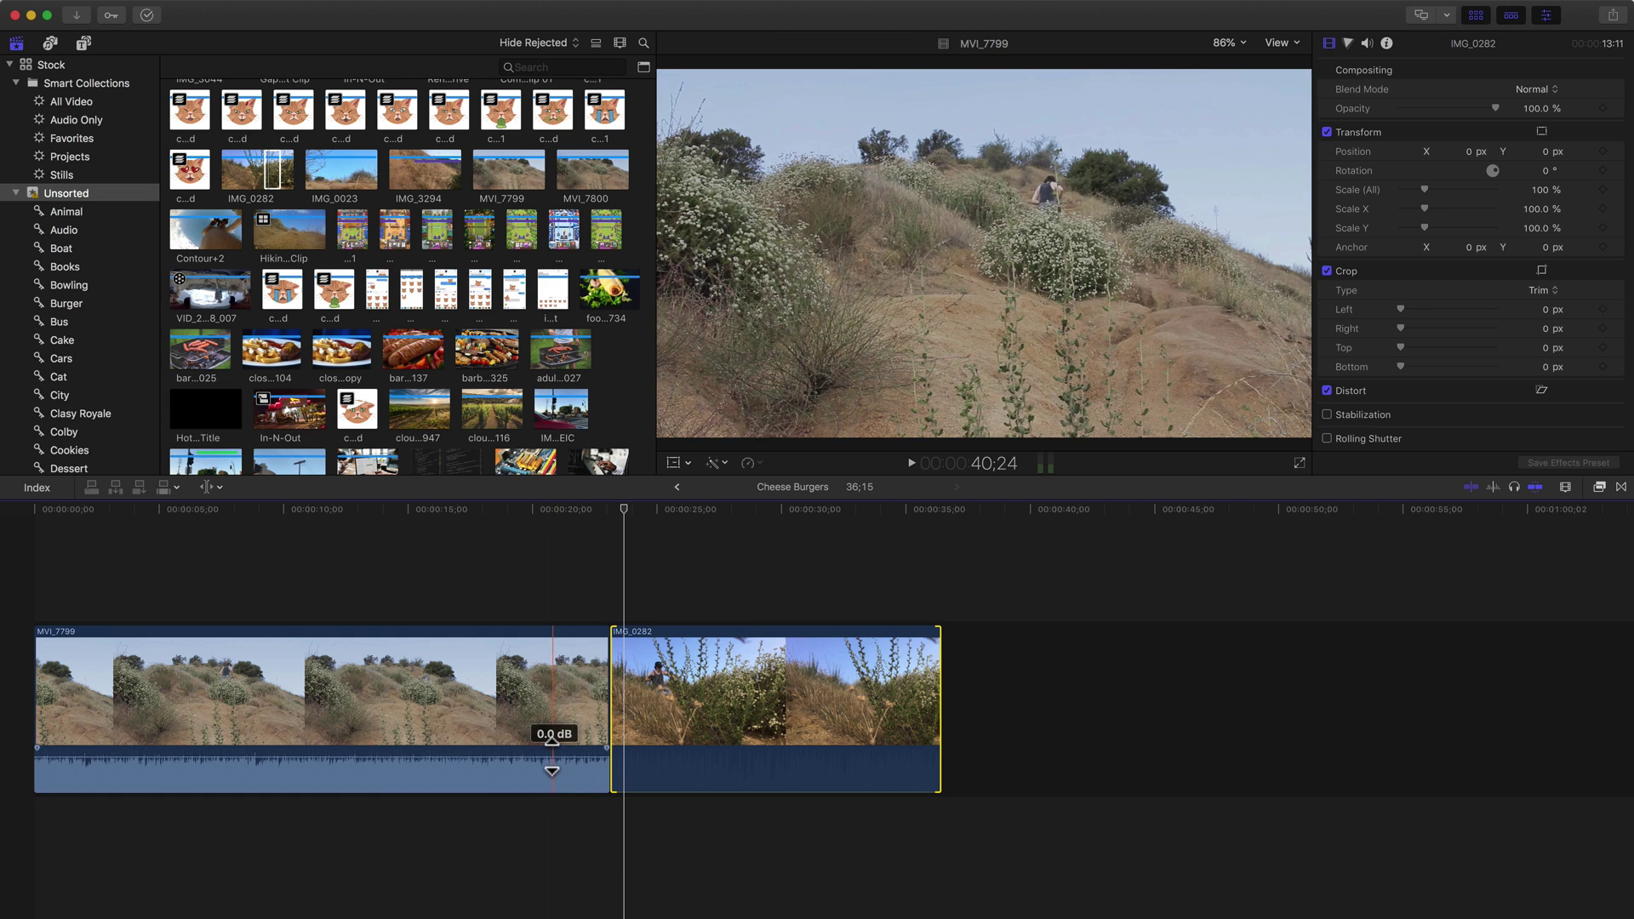
key("space")
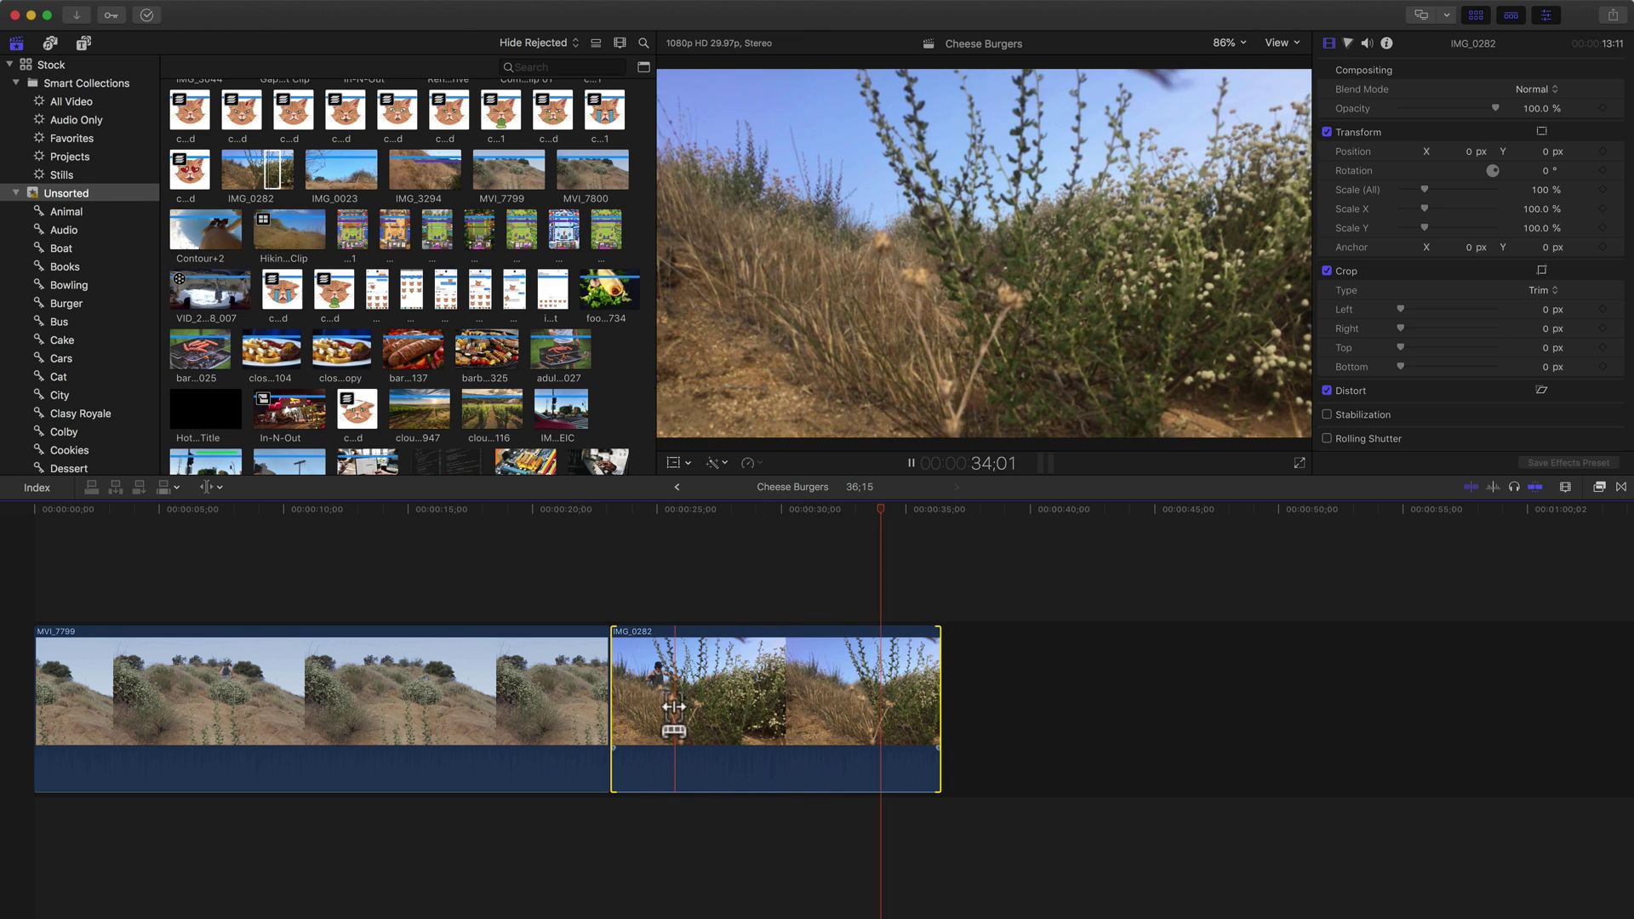
key("space")
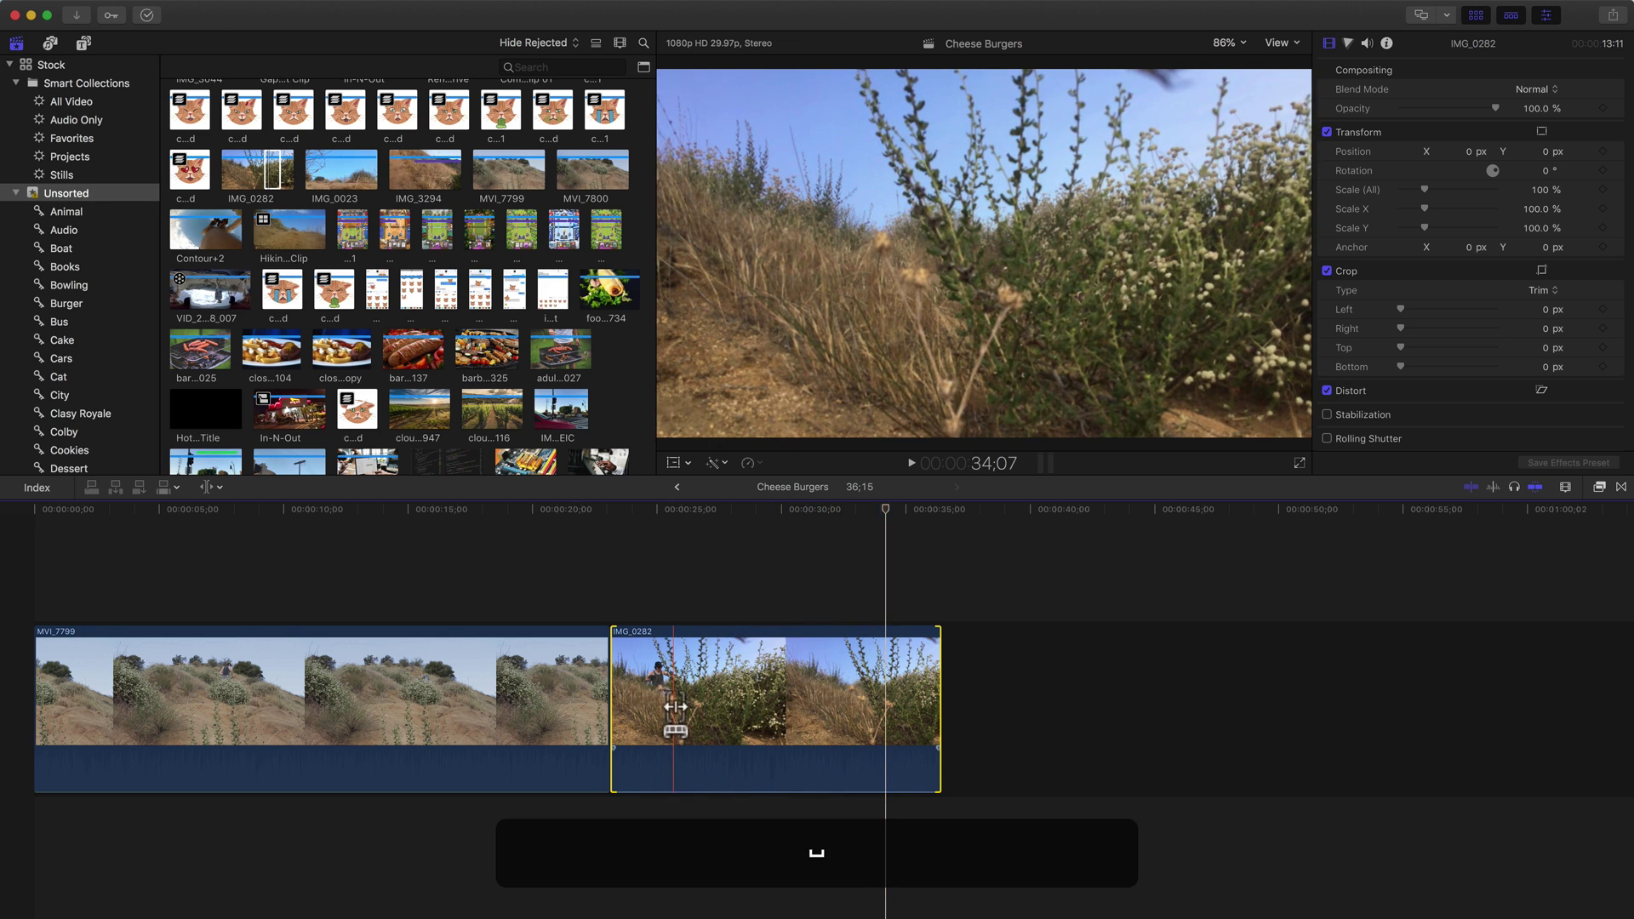
key("a")
left_click(754, 710)
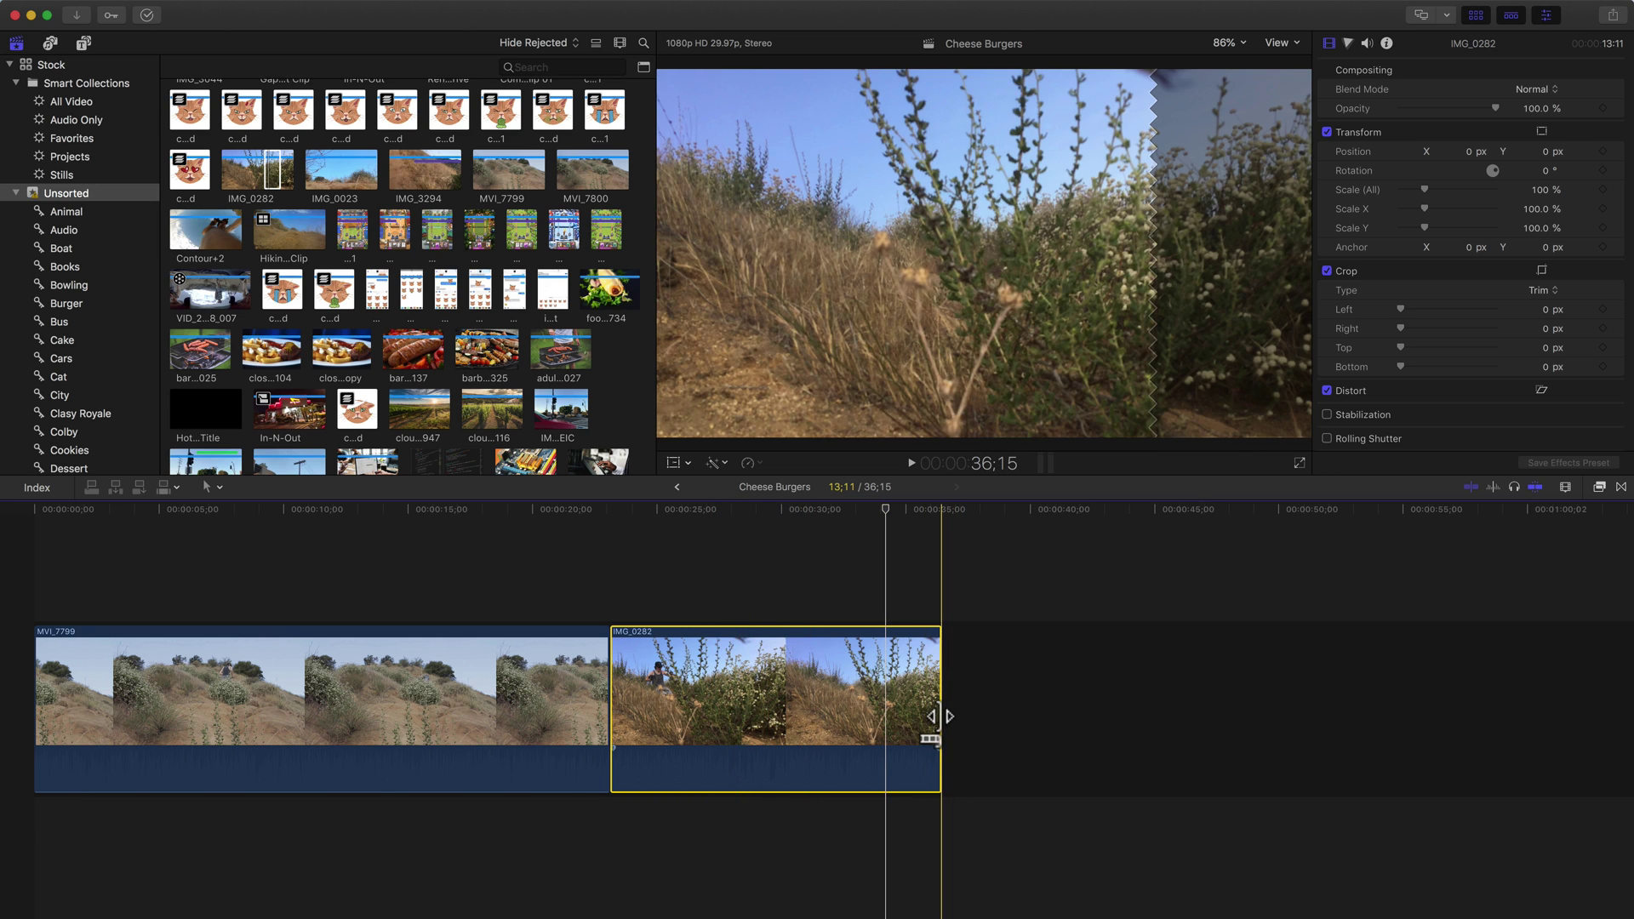
Step: Extend and trim IMG_0282's edges so the project runs 38:01
left_click_drag(938, 723, 1400, 724)
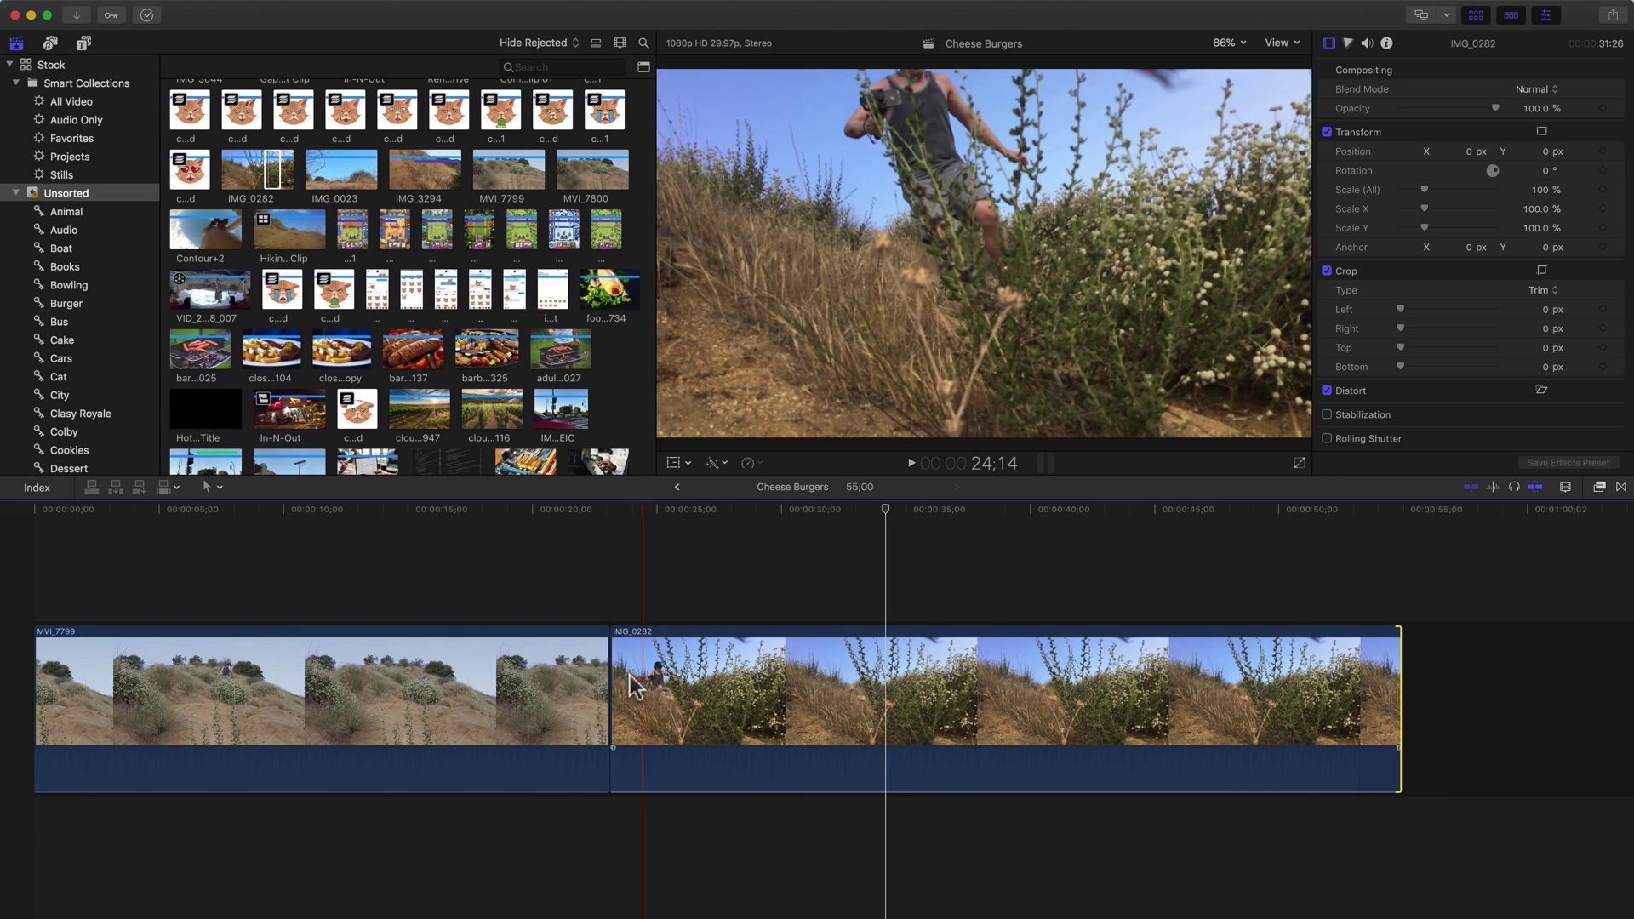
left_click_drag(612, 711, 1046, 711)
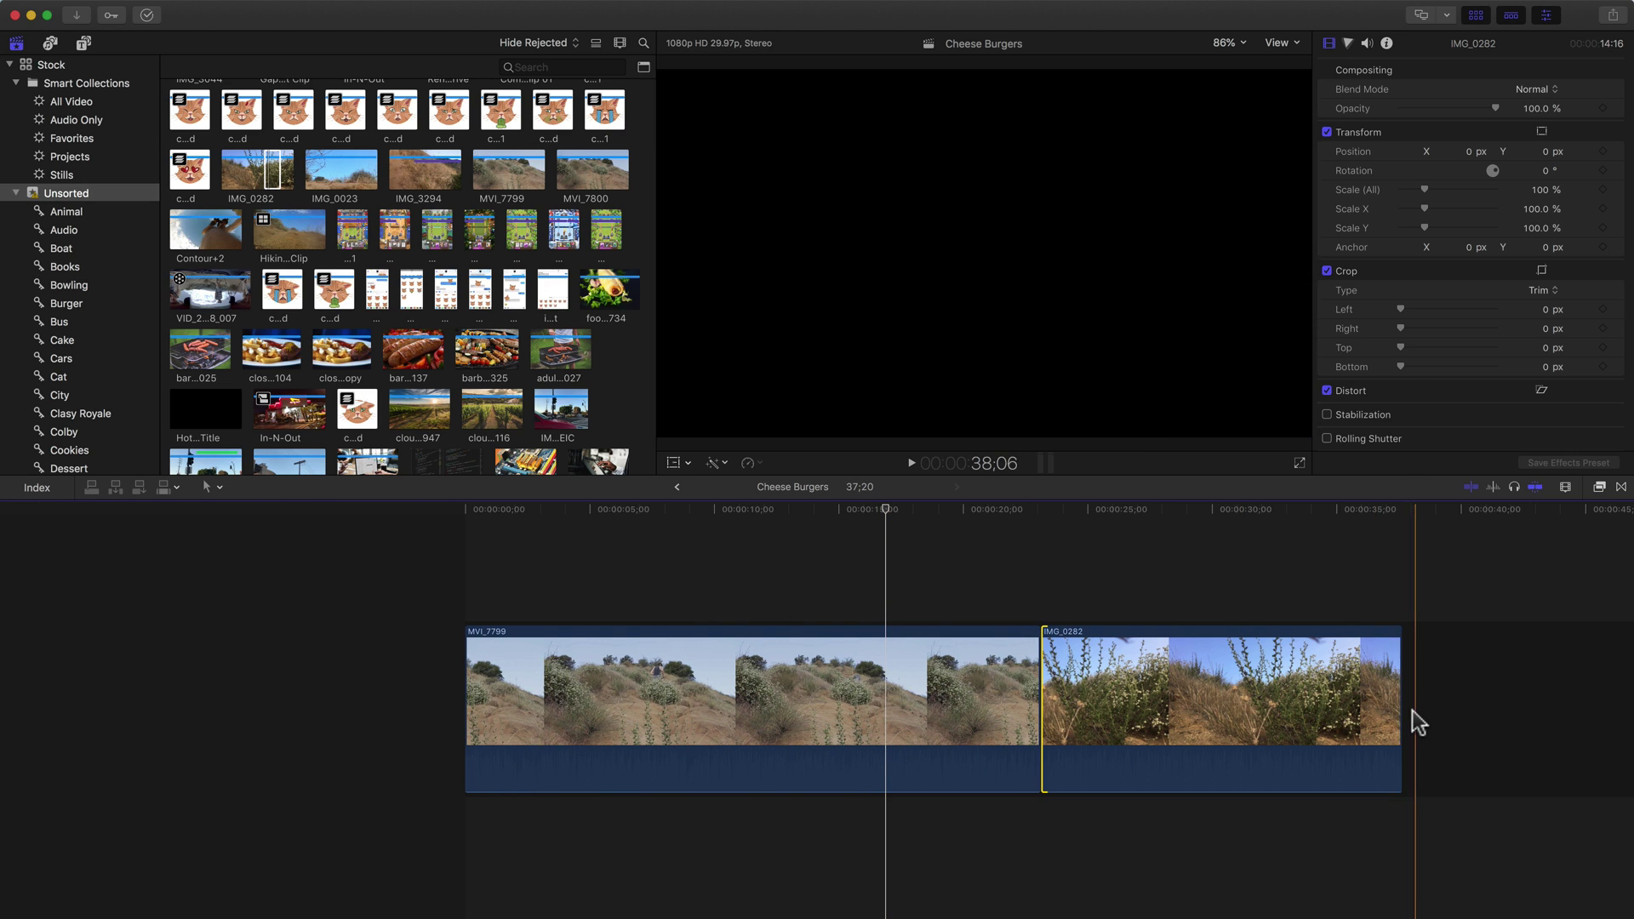
left_click(1398, 711)
left_click_drag(1398, 708, 1503, 708)
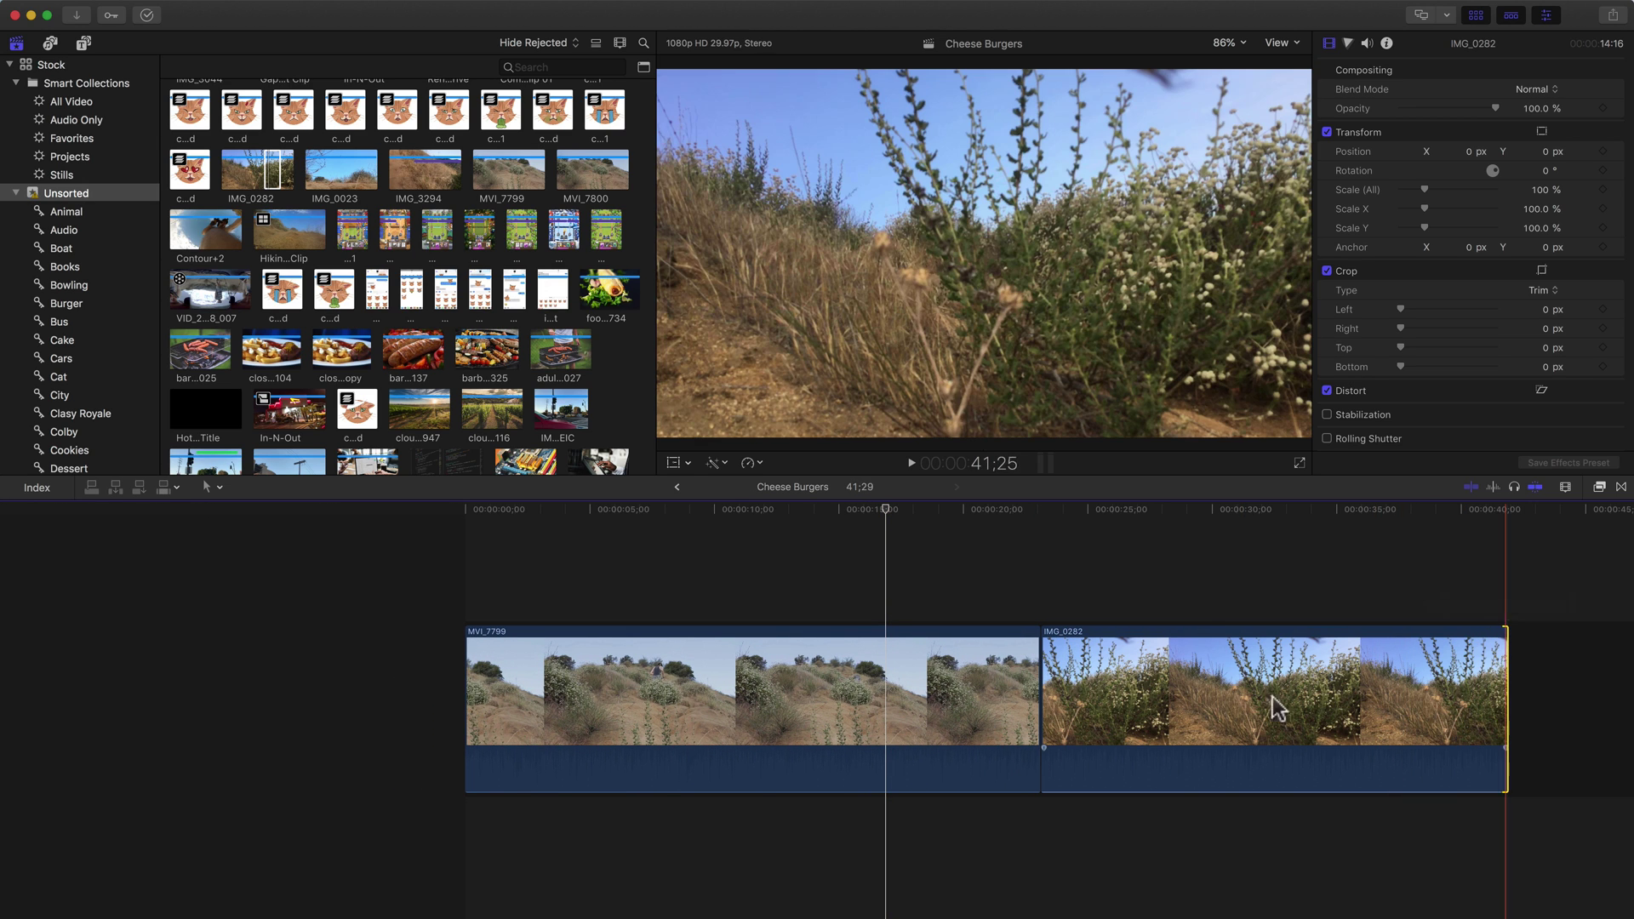
left_click_drag(1042, 699, 1143, 698)
Step: Slip IMG_0282 with the Trim tool to show a different stretch of footage
scroll(1142, 698, "right", 10)
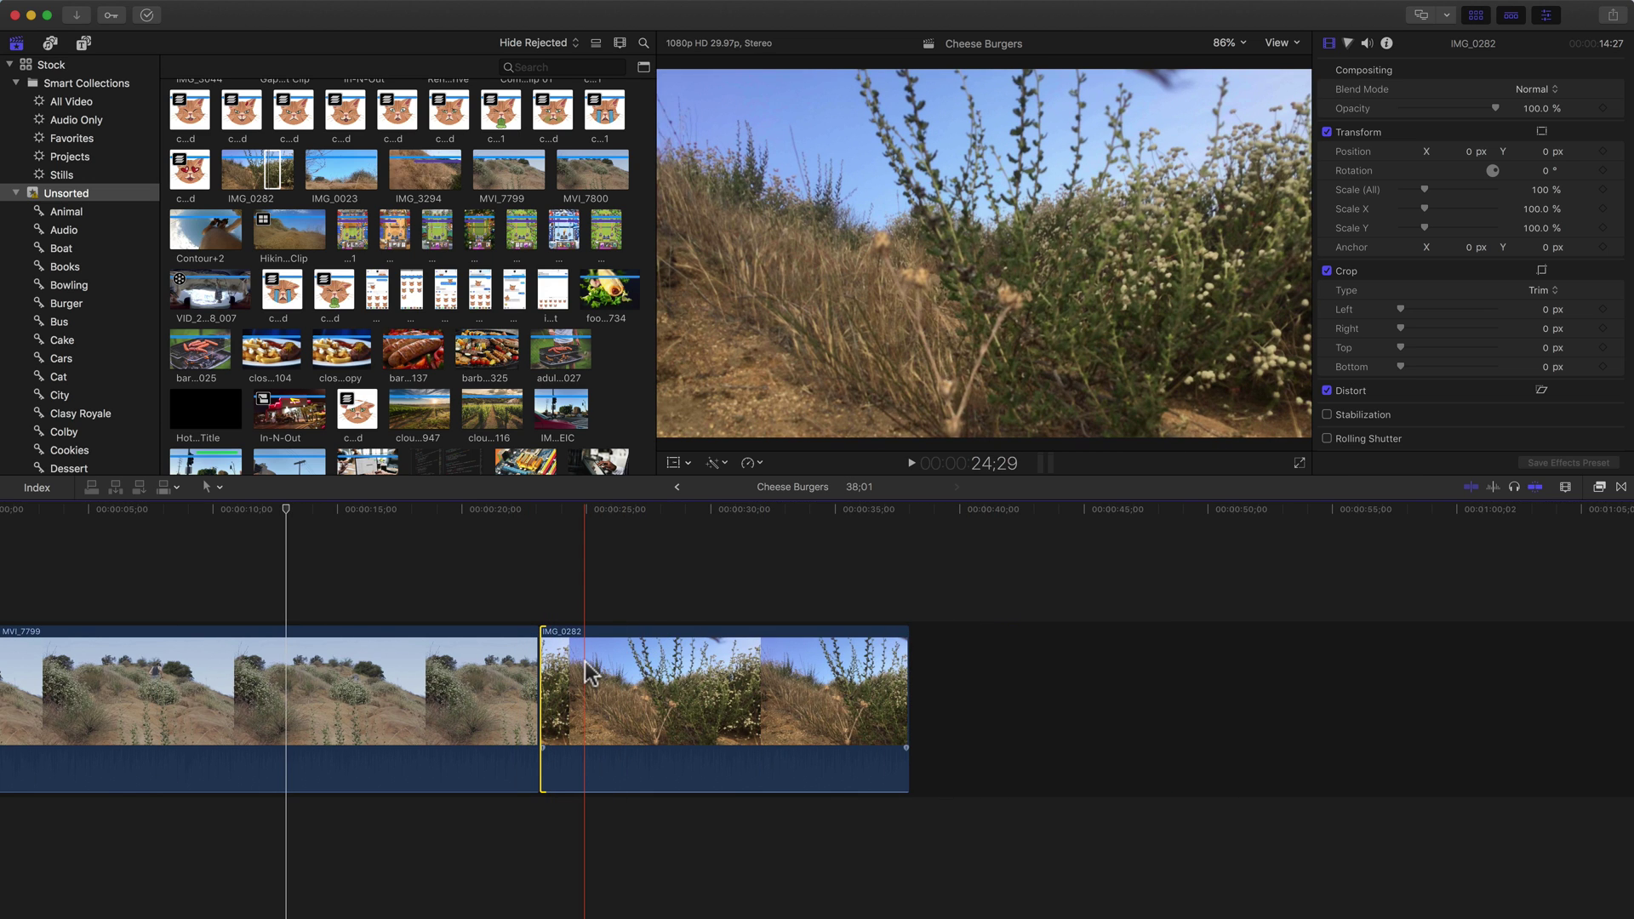
key("t")
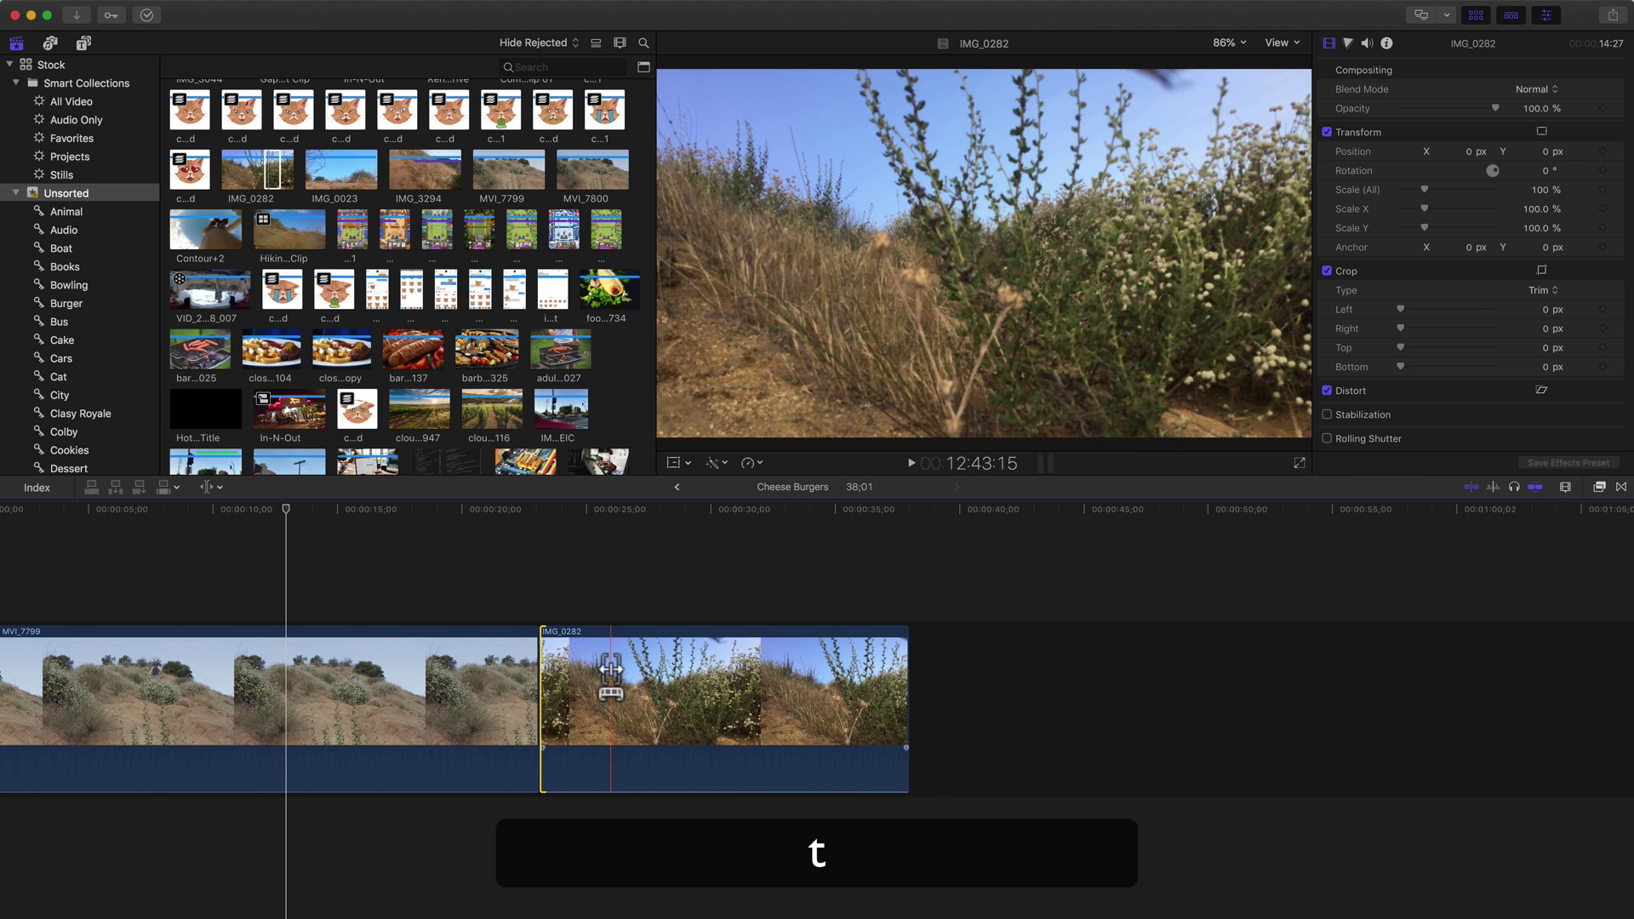
left_click_drag(777, 685, 1214, 679)
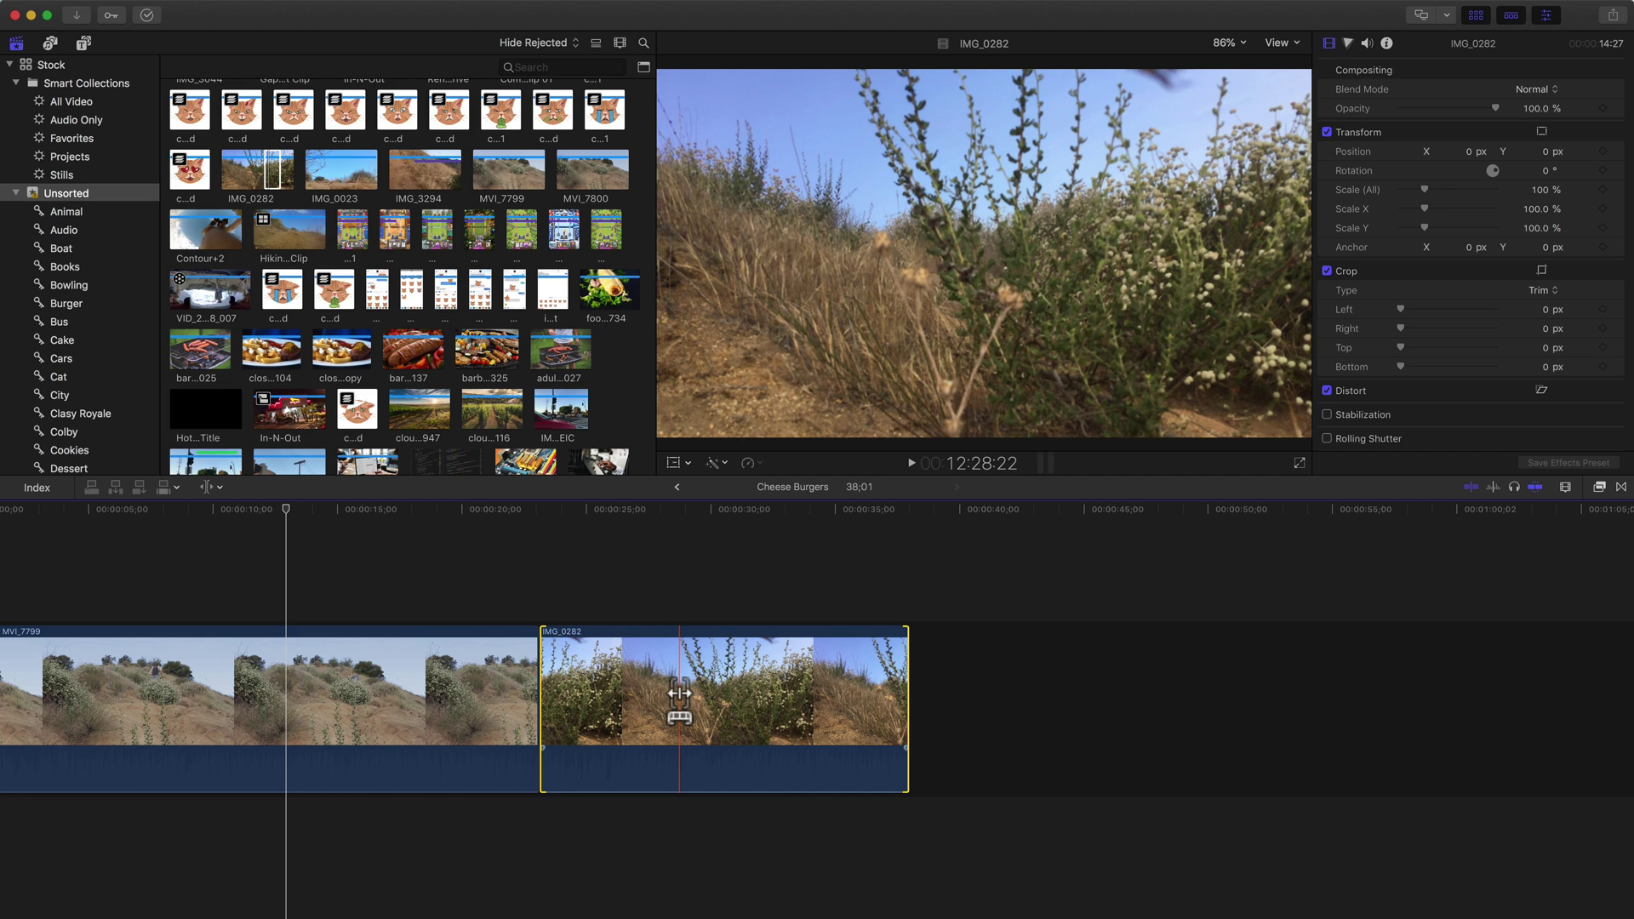
Step: Add a Cross Dissolve at the MVI_7799–IMG_0282 cut and widen it to about 5;12
key("a")
left_click(528, 694)
key("super+t")
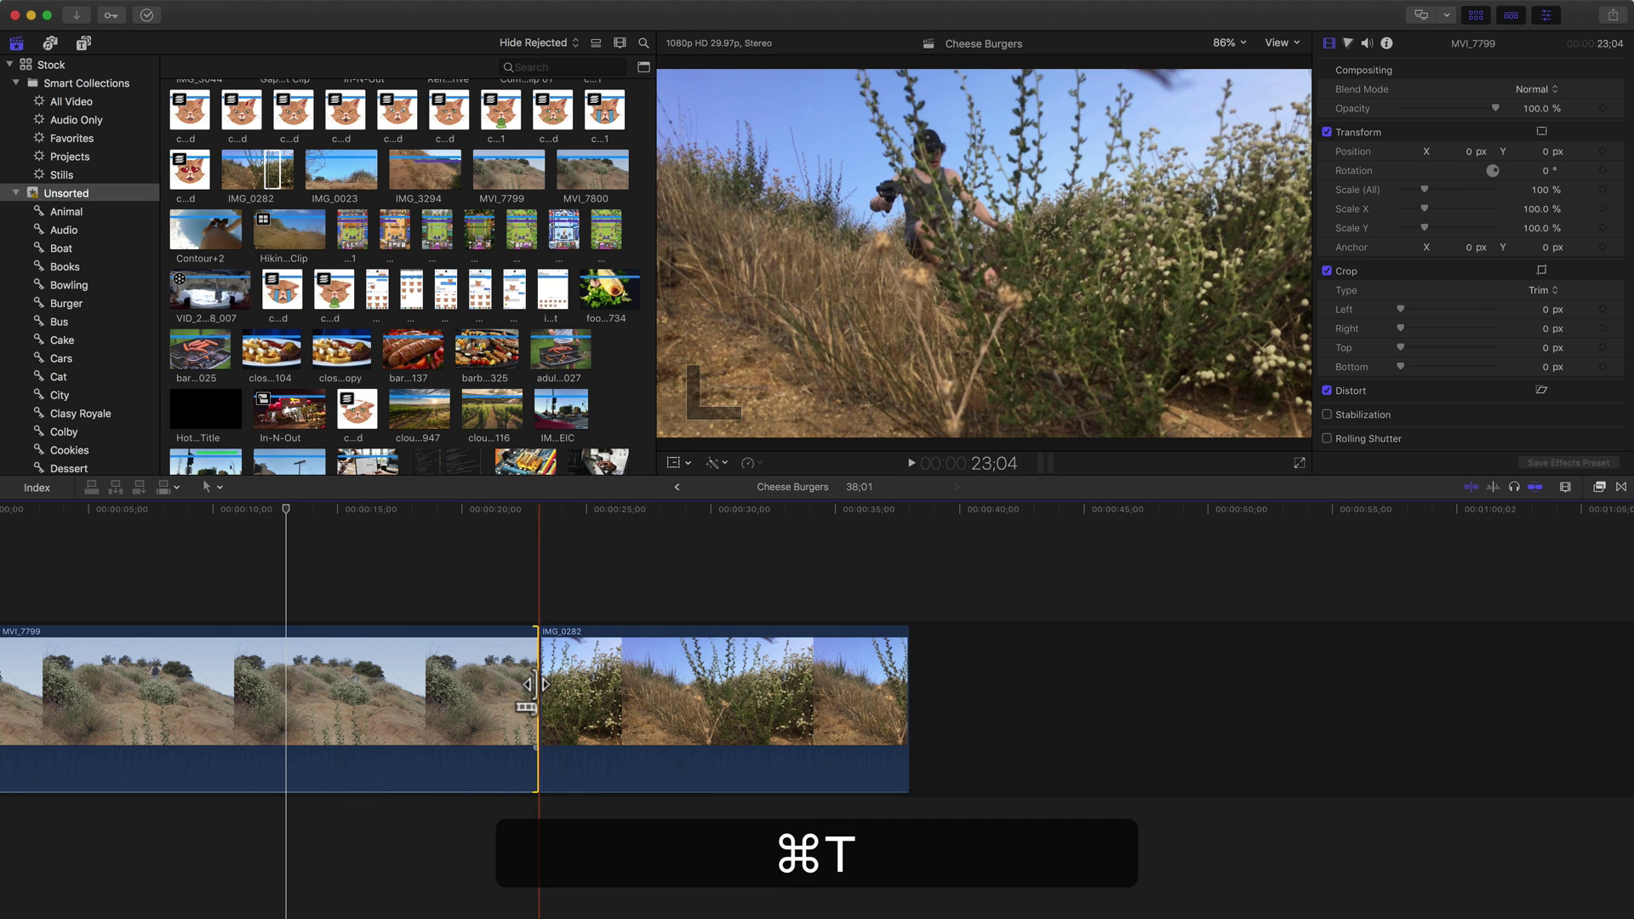
left_click_drag(552, 690, 604, 691)
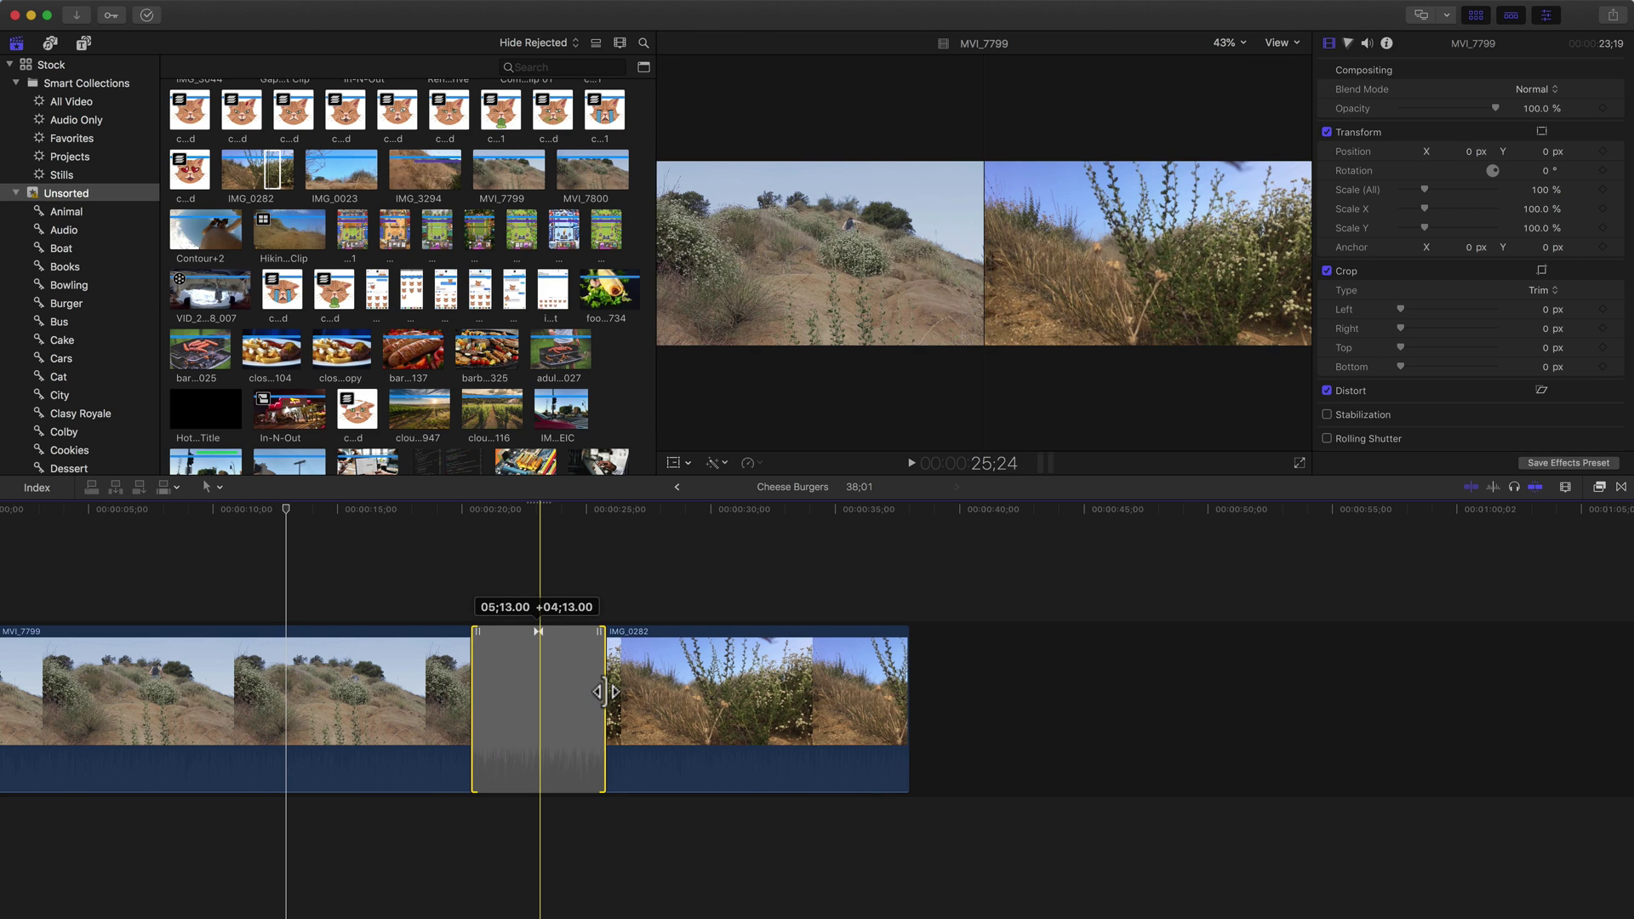
left_click(538, 682)
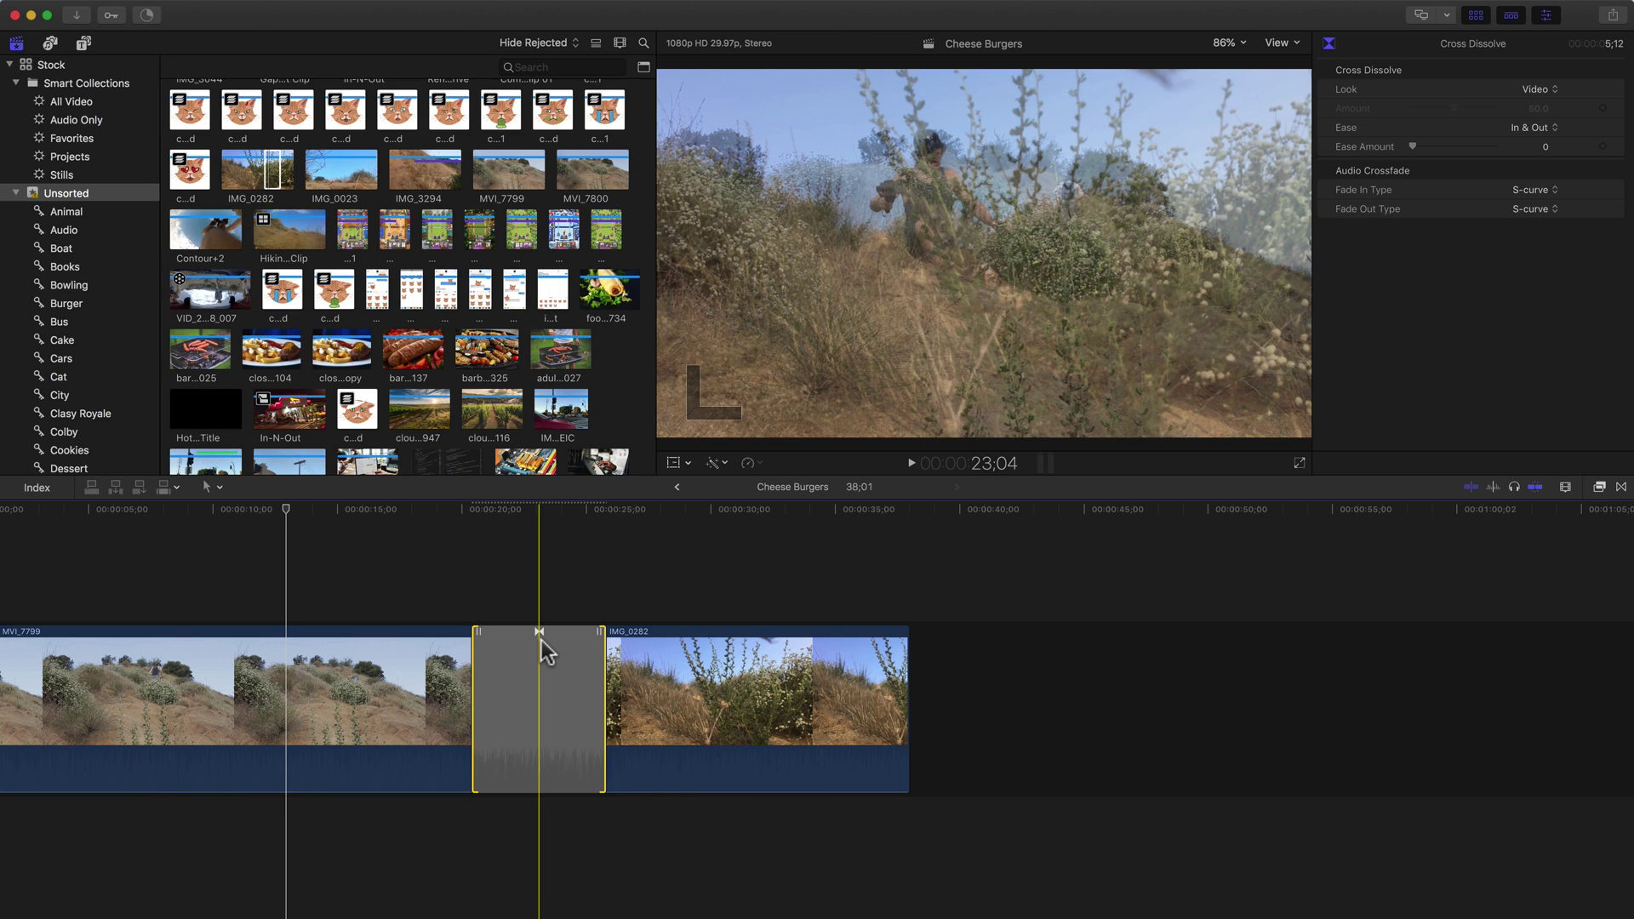
key("t")
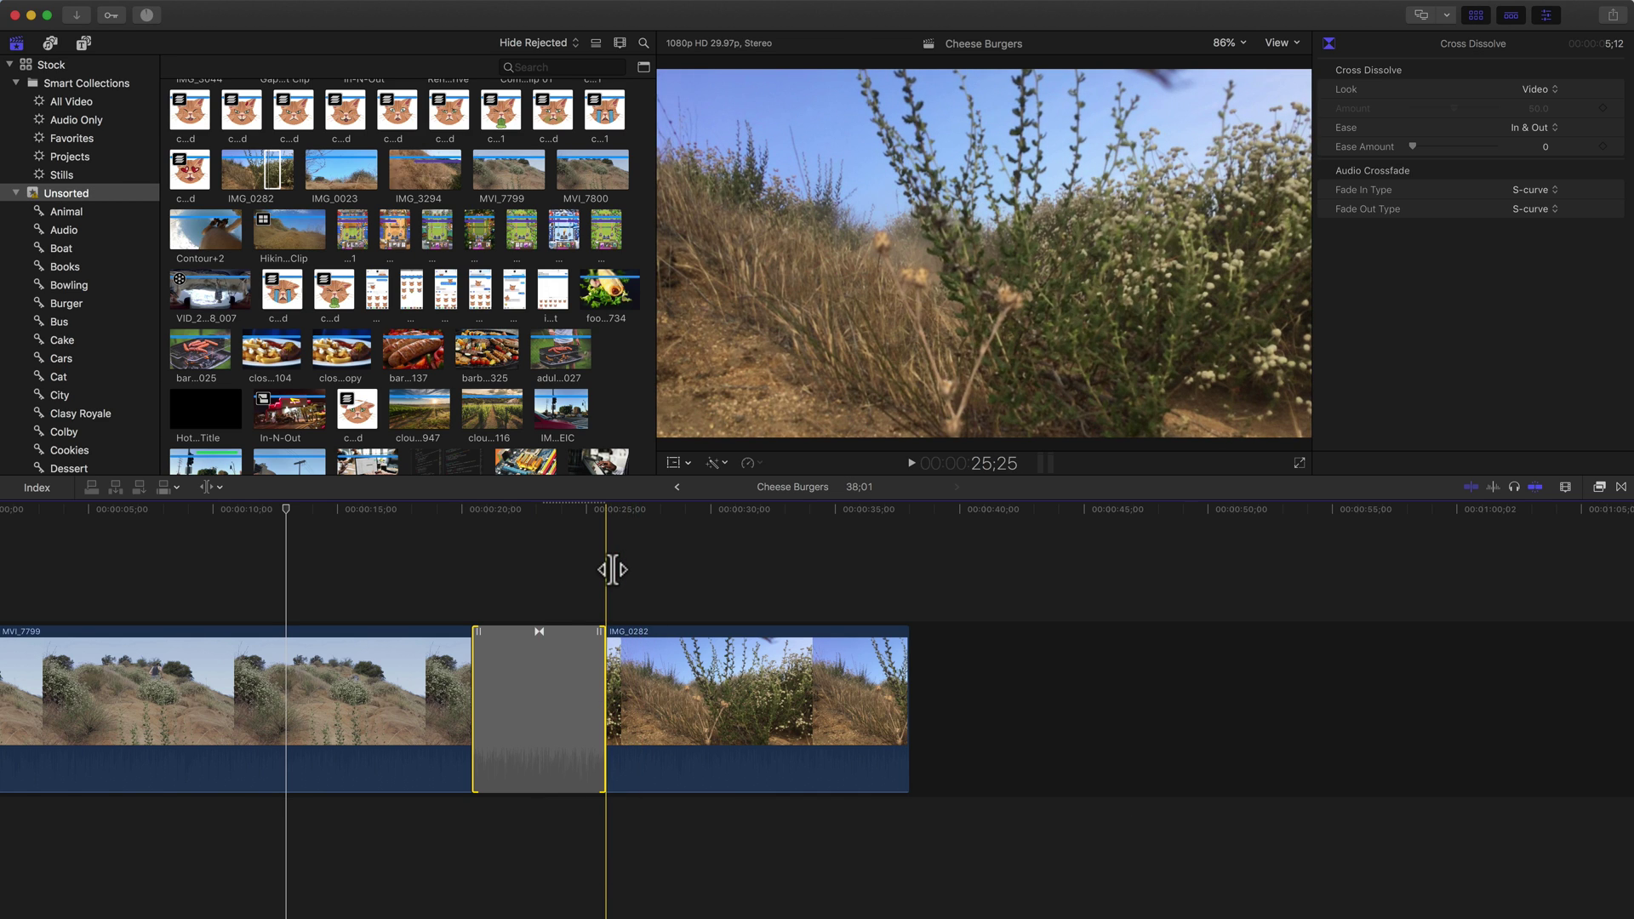
key("a")
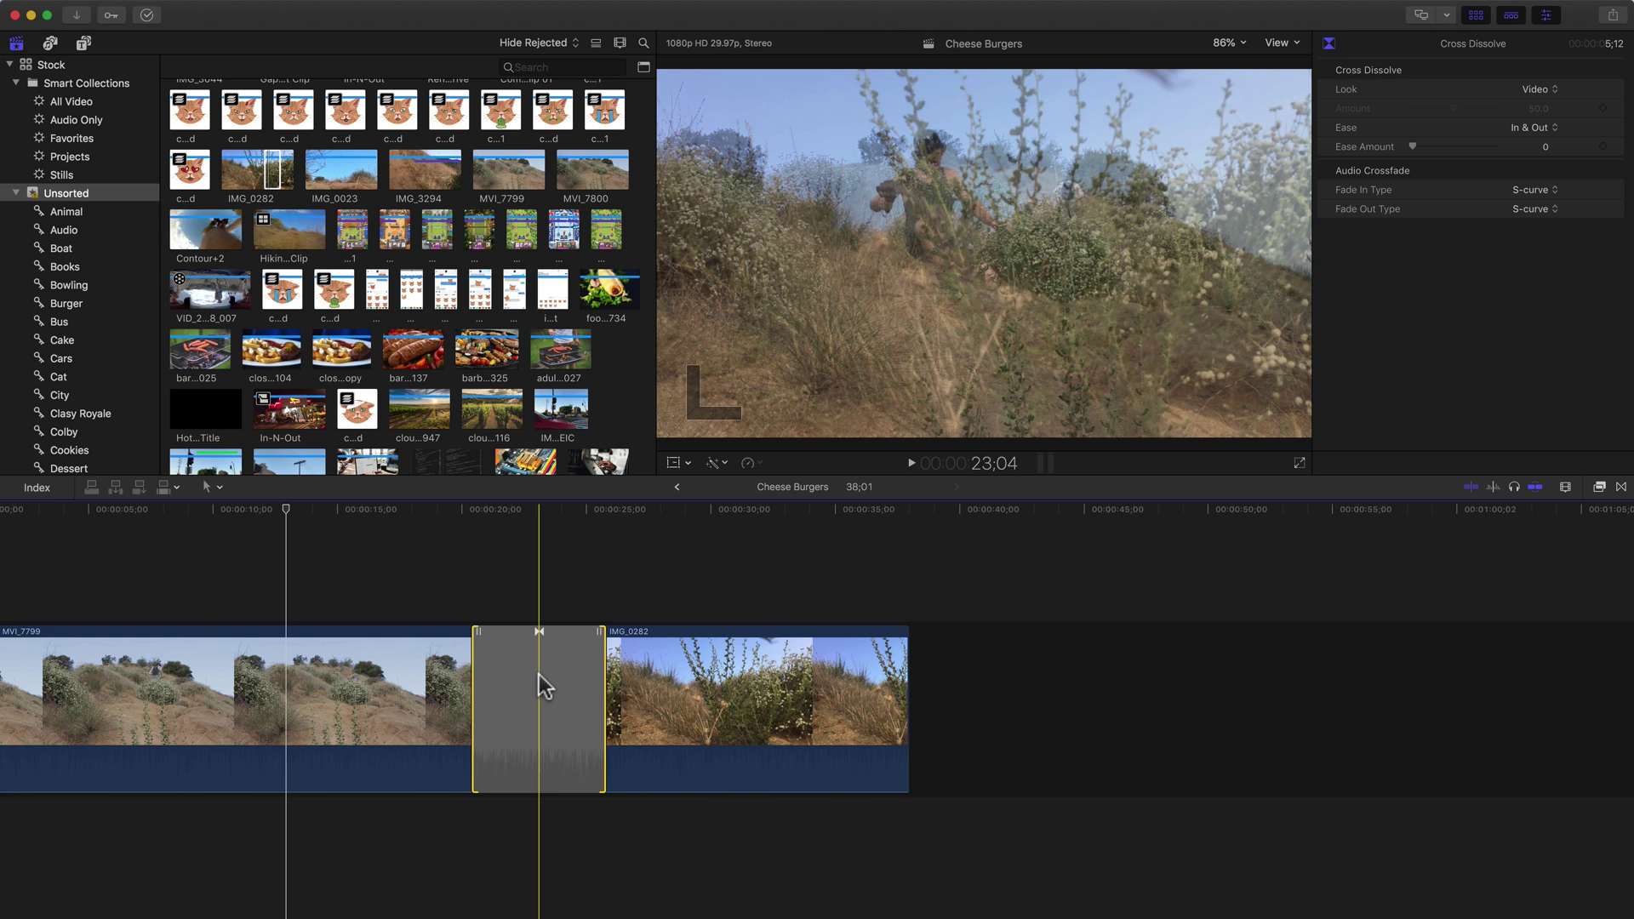
left_click(655, 579)
Step: Move the Cross Dissolve and its cut about five seconds earlier, then slip IMG_0282 slightly later
key("t")
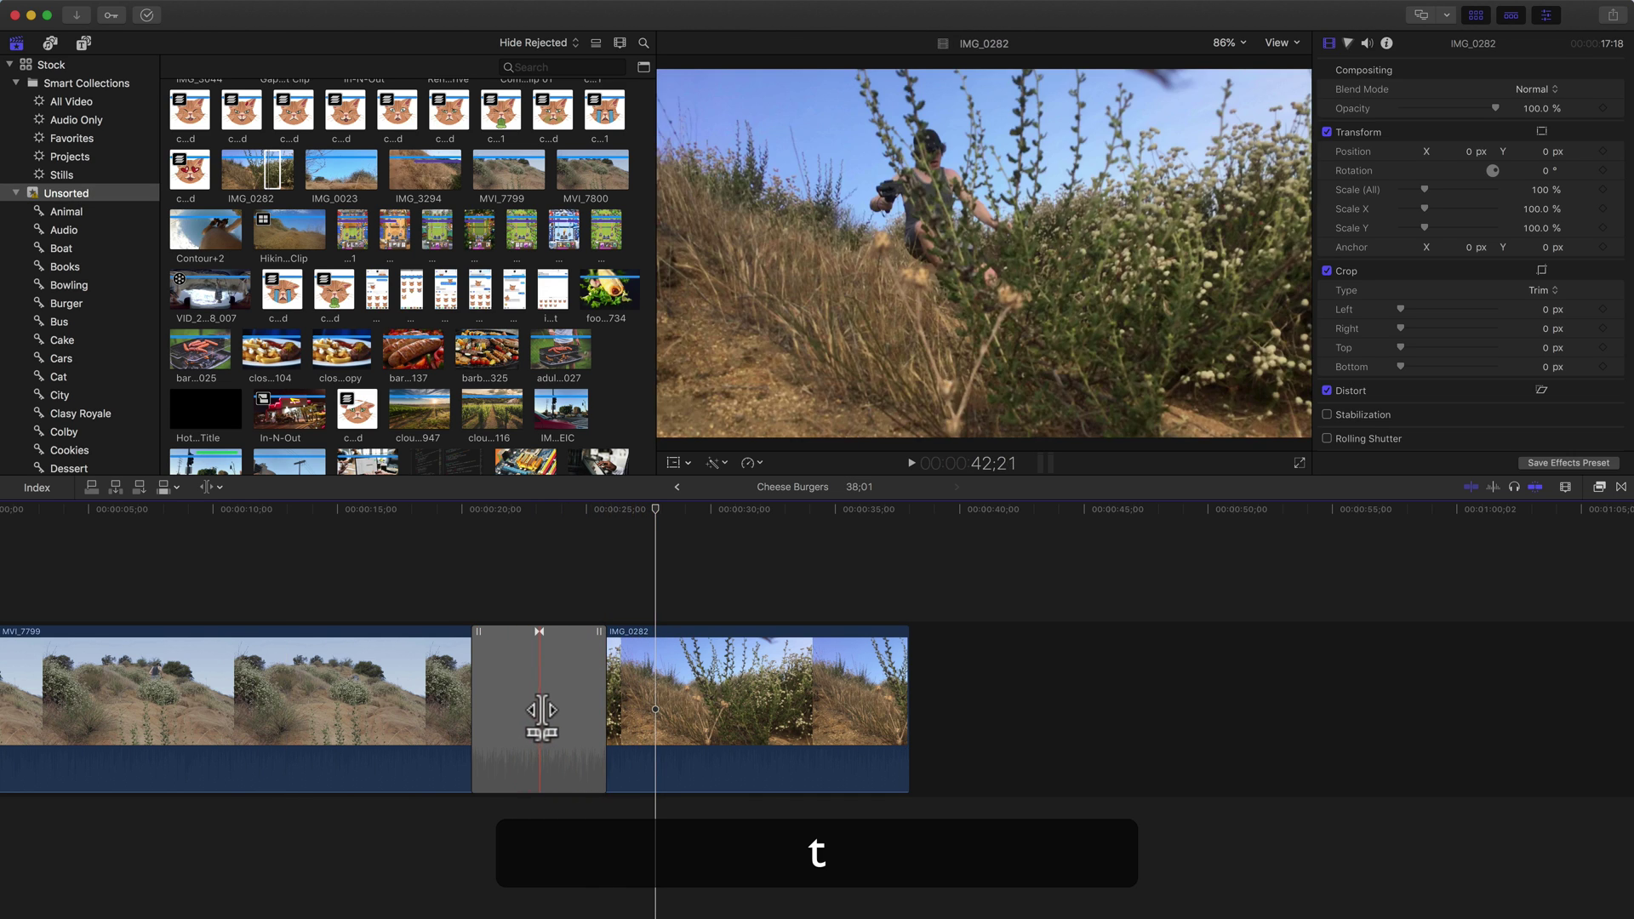
left_click_drag(543, 719, 406, 725)
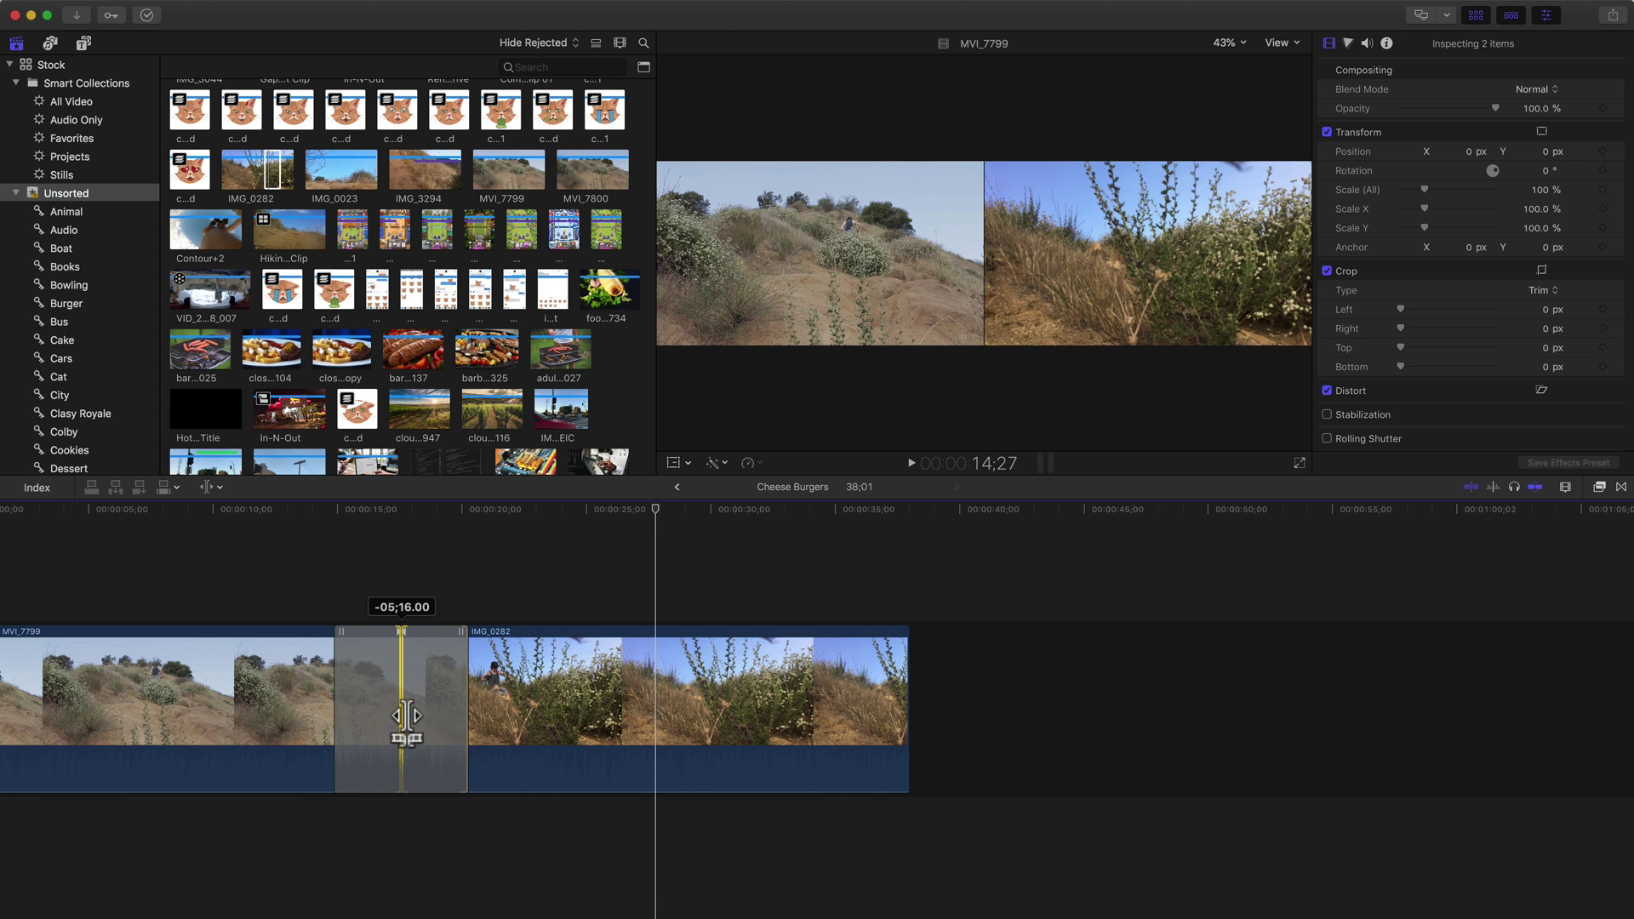
key("a")
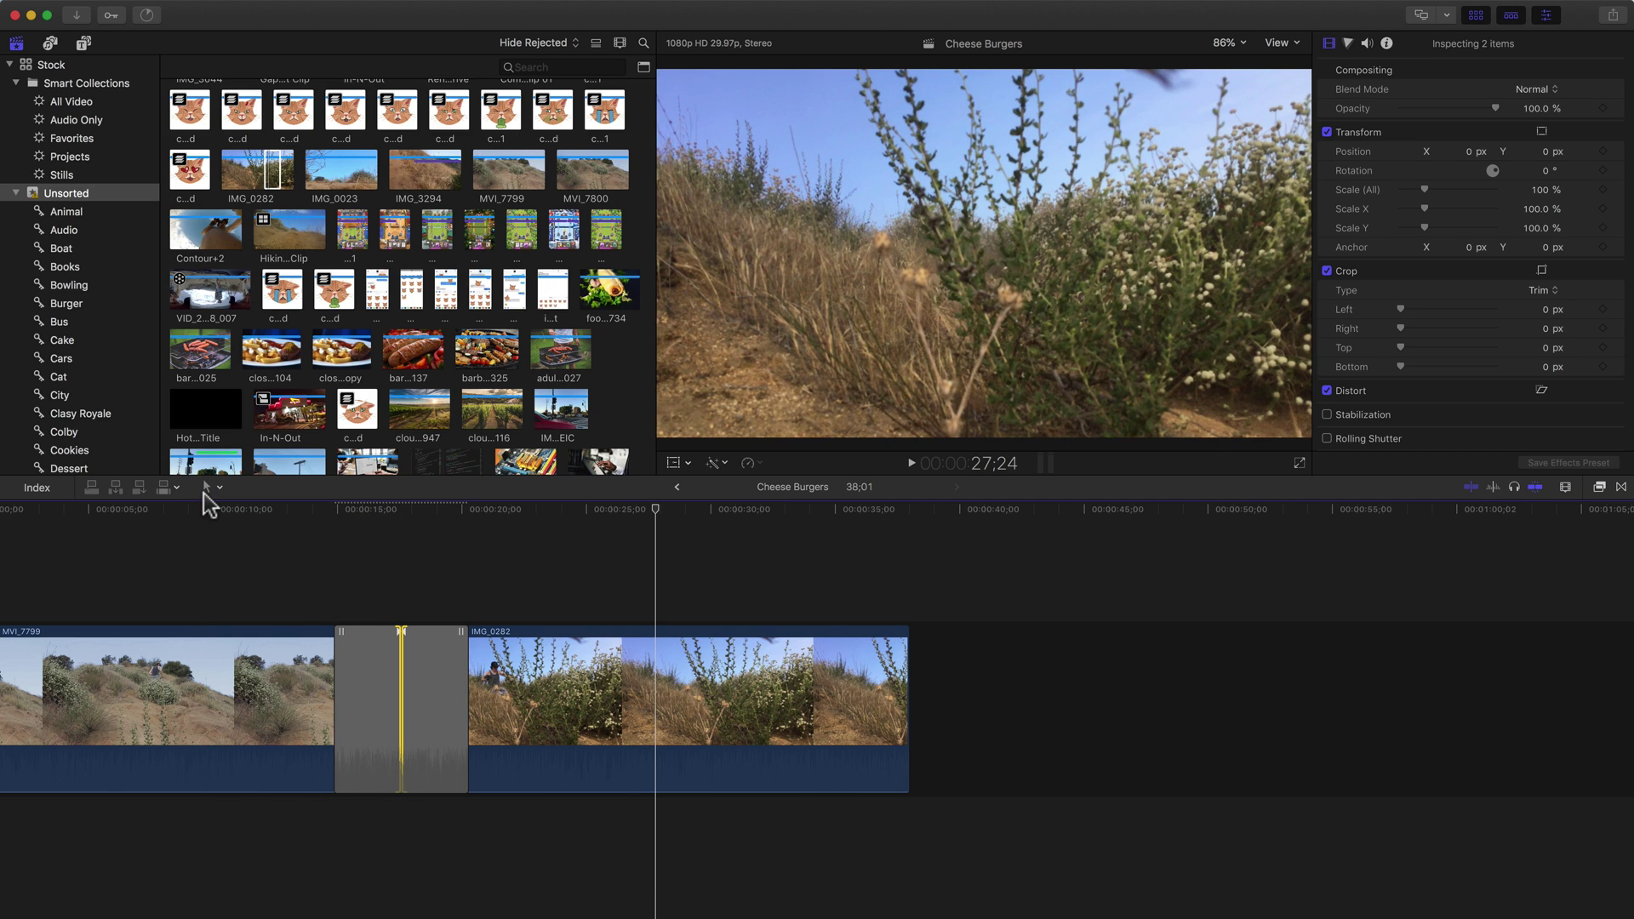
key("t")
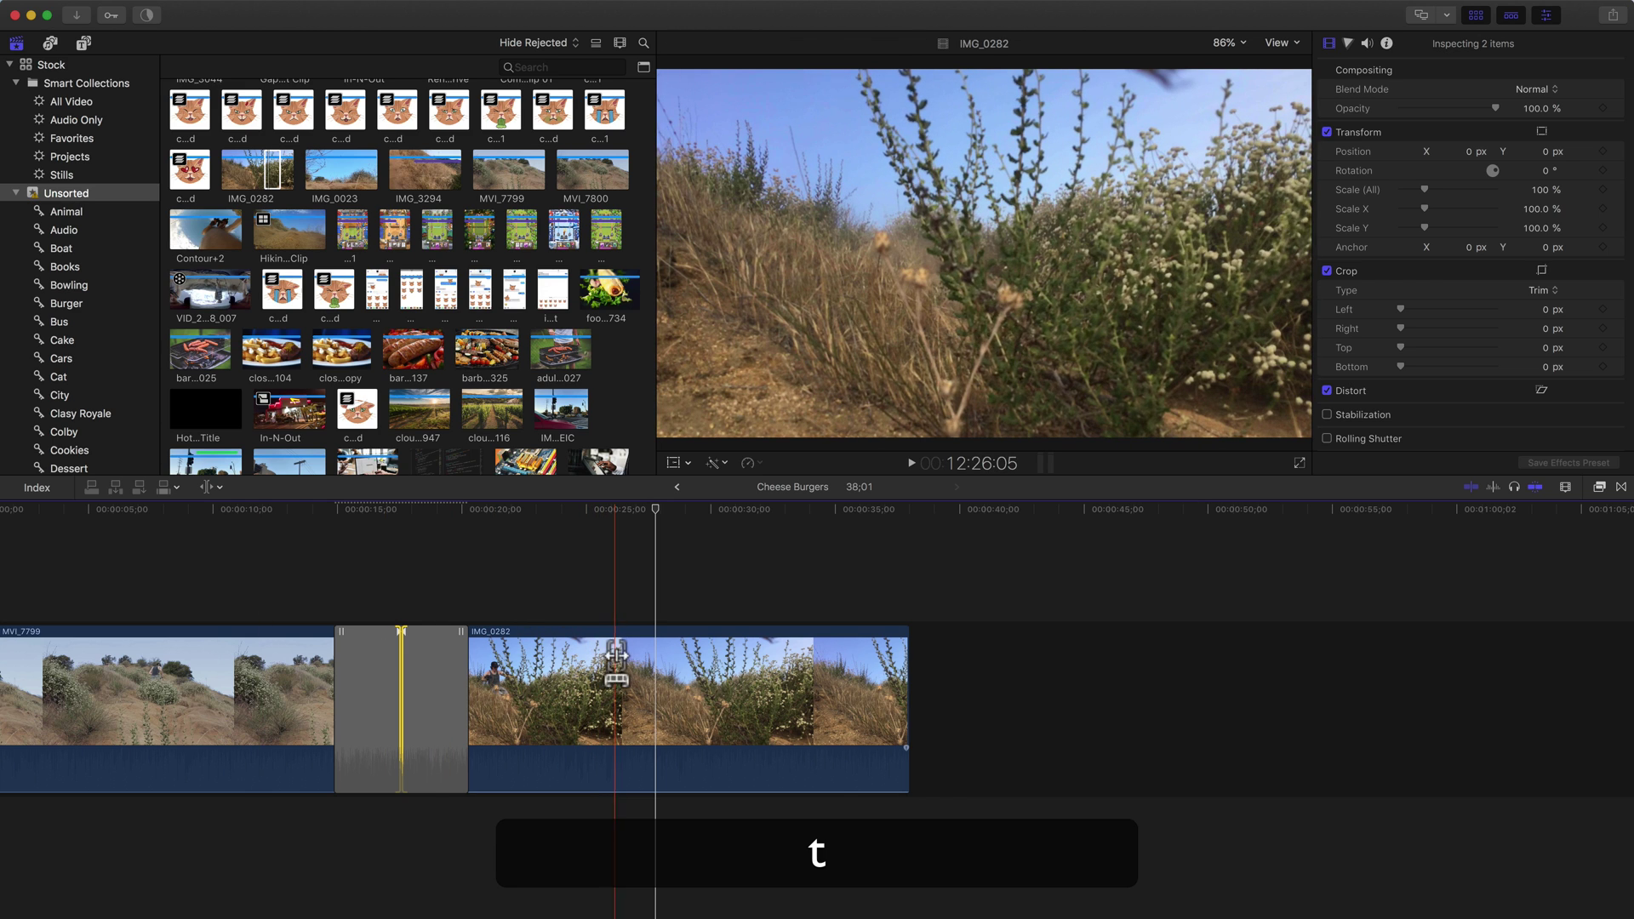
left_click_drag(595, 682, 630, 686)
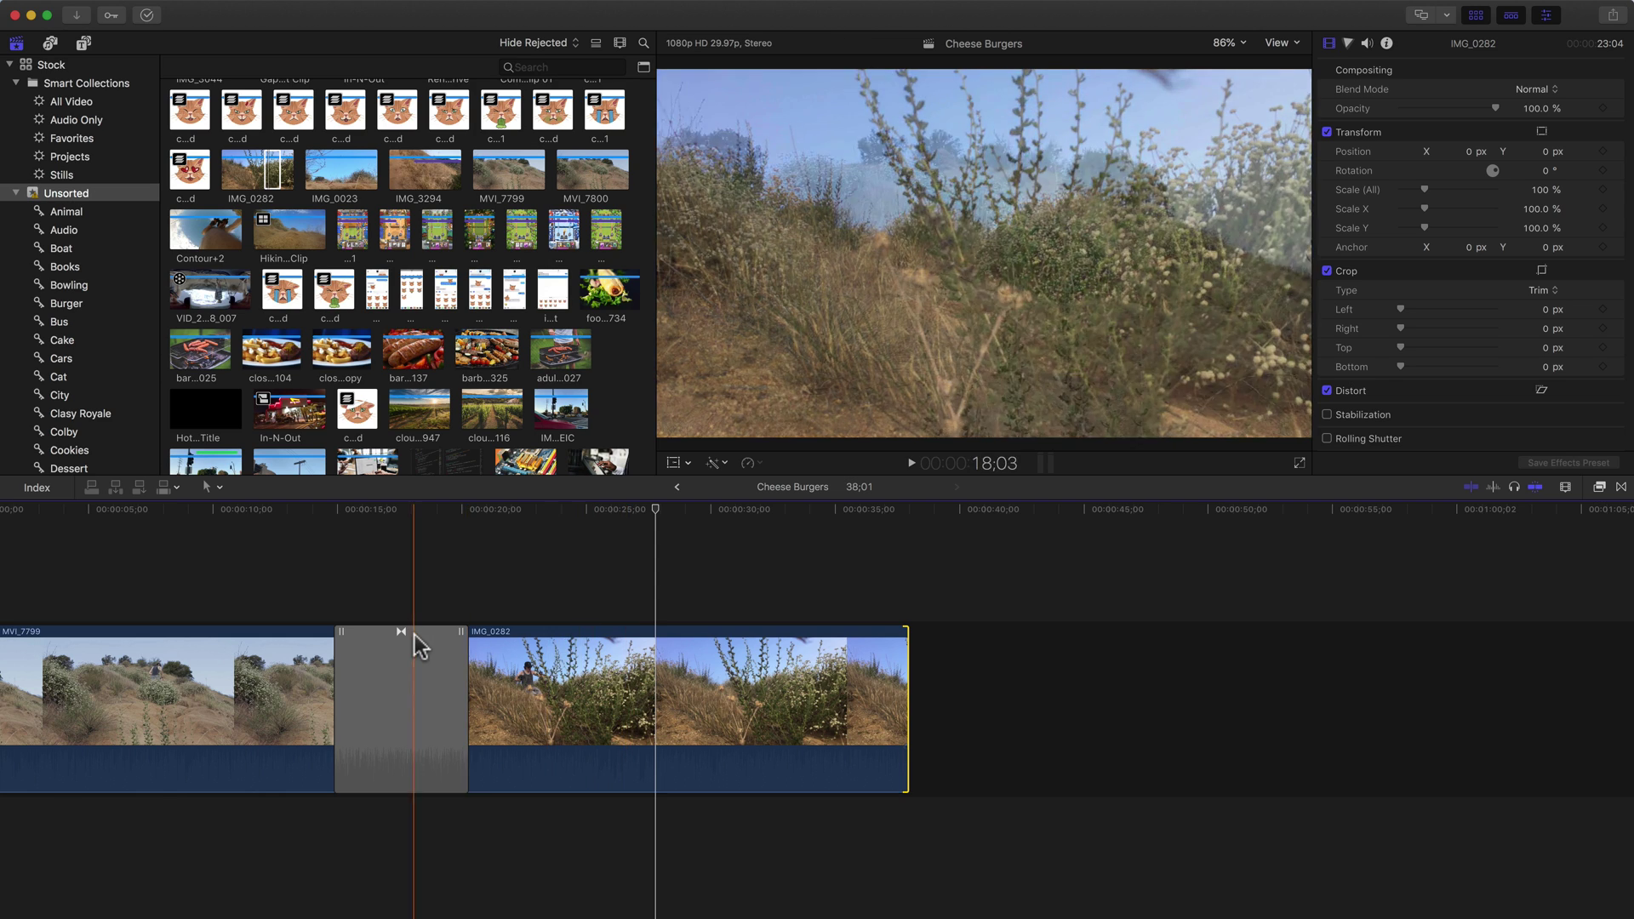
Step: Nudge the cross dissolve slightly earlier, then delete it to leave a straight cut
left_click_drag(401, 634, 497, 633)
left_click(520, 656)
key("BackSpace")
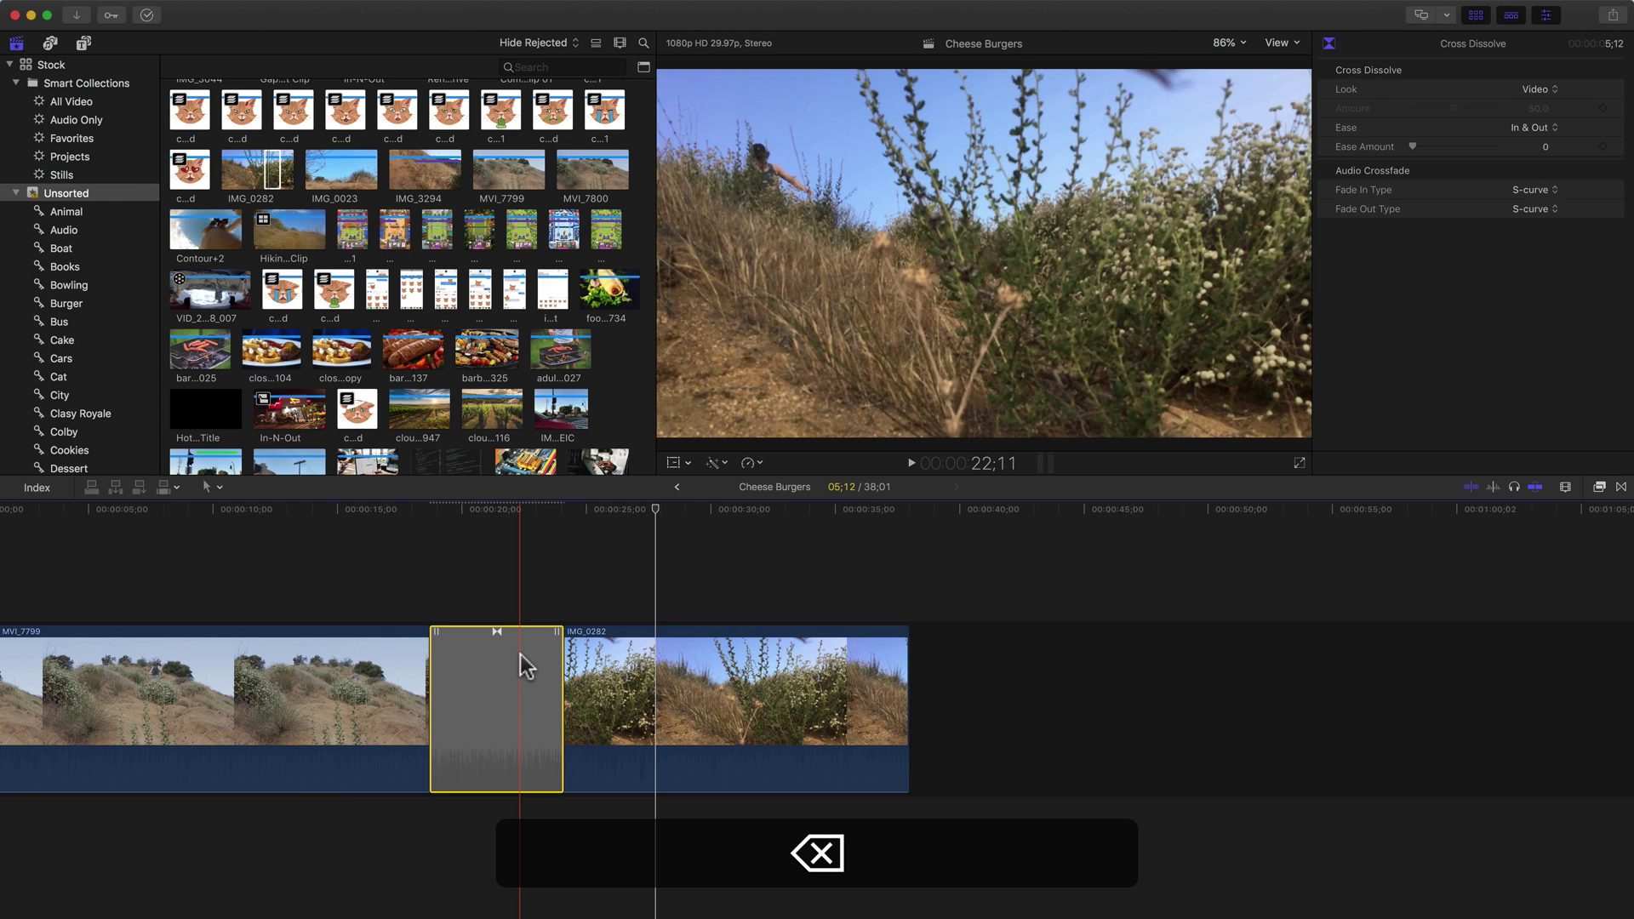
Step: Move the cut earlier, then roll it later with the Trim tool, leaving the project at 38:18
left_click_drag(490, 678, 356, 678)
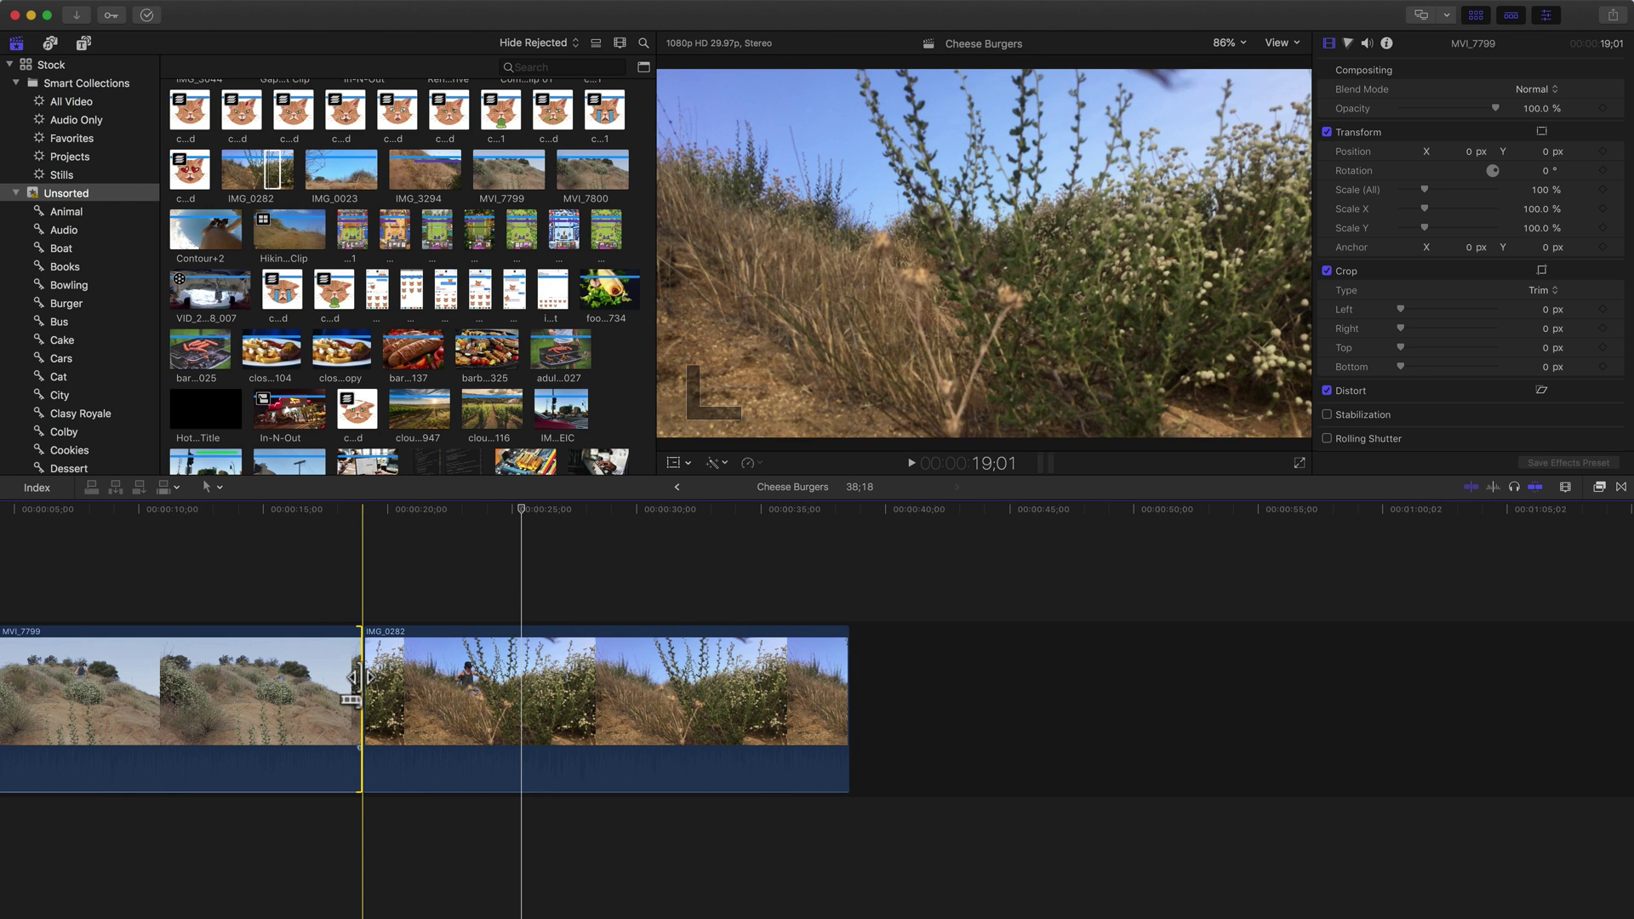
key("t")
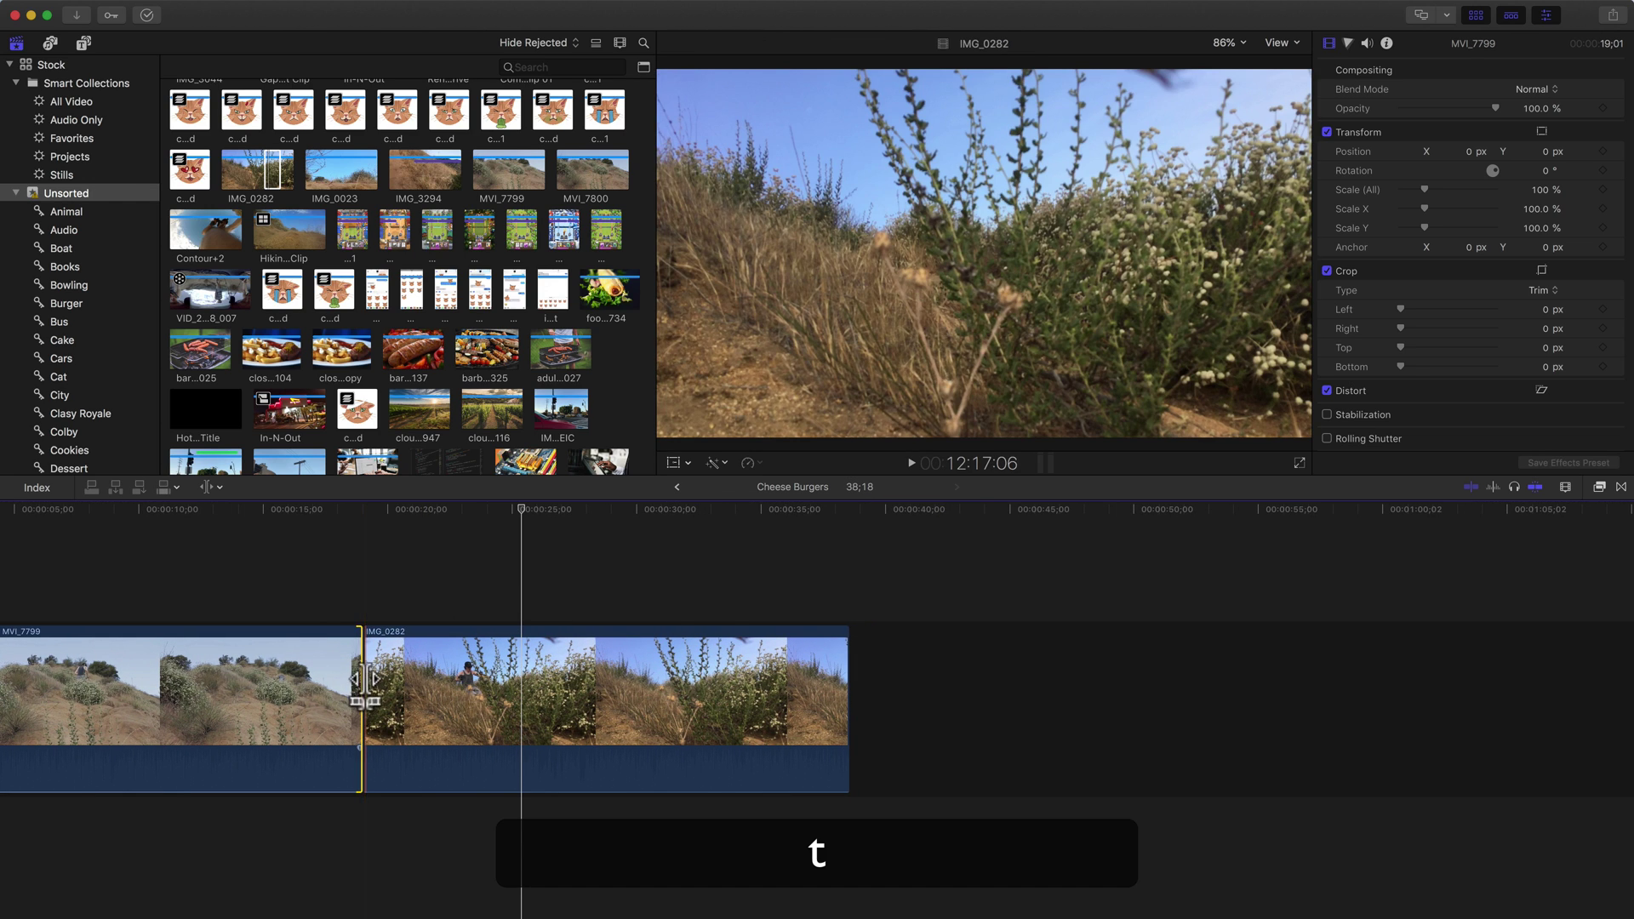
left_click_drag(356, 678, 402, 686)
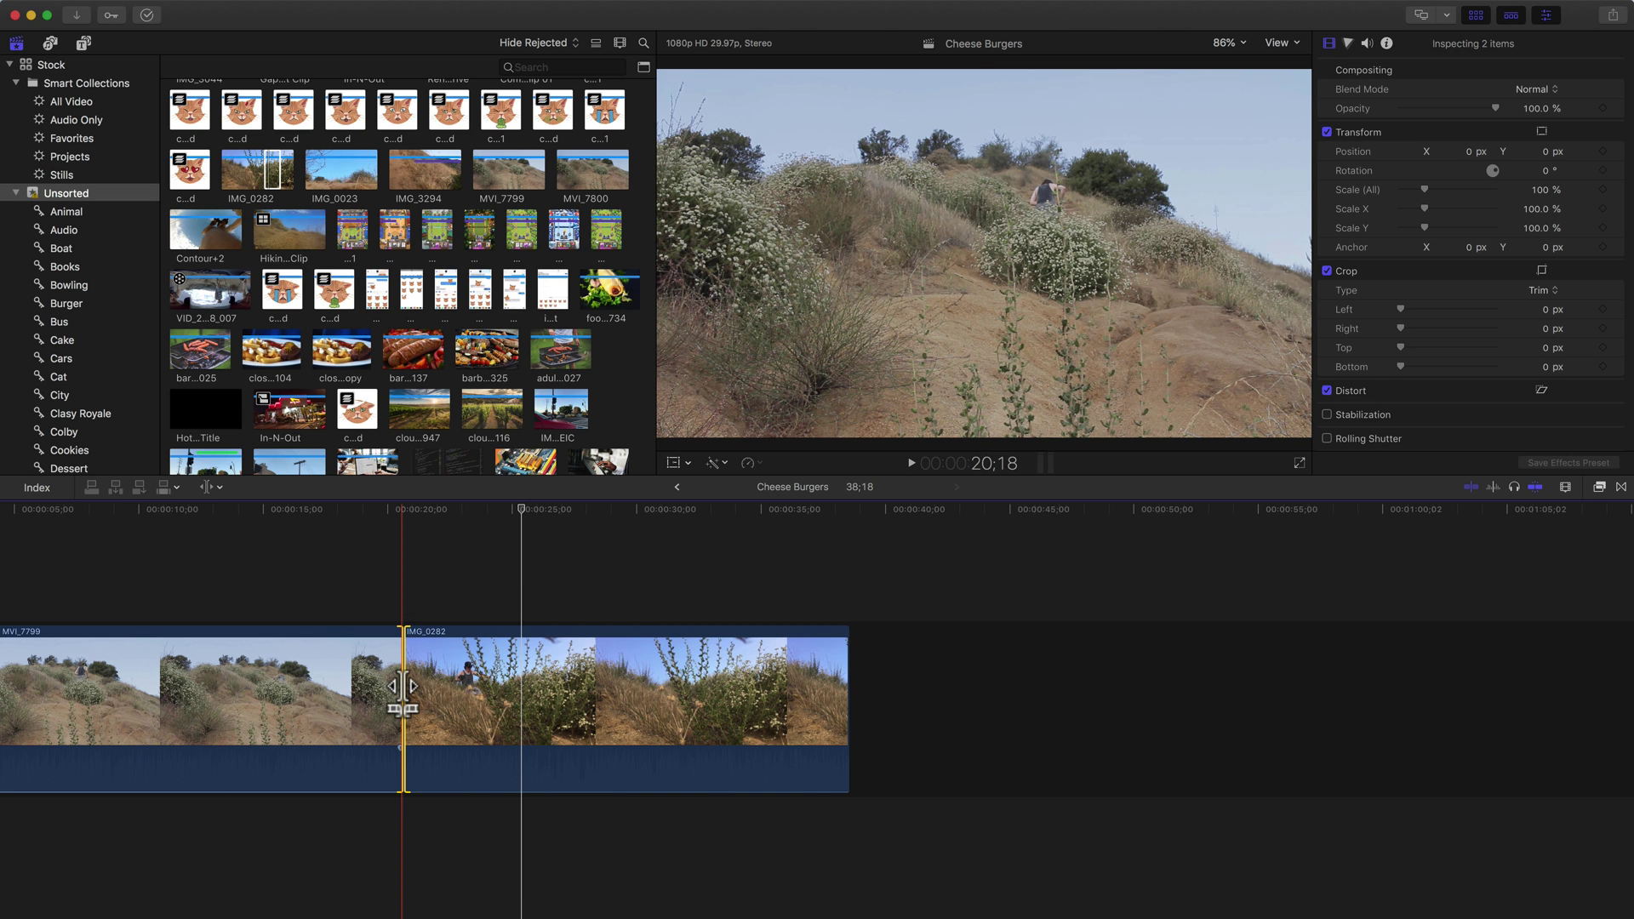